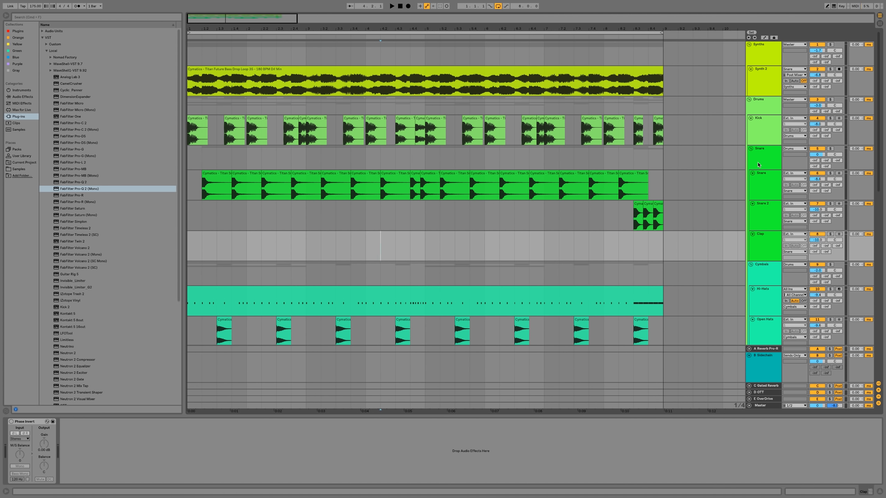
Step: Play the drop from bar 1 to listen to the snare within the full mix
{"action": "left_click", "coordinate": [188, 190]}
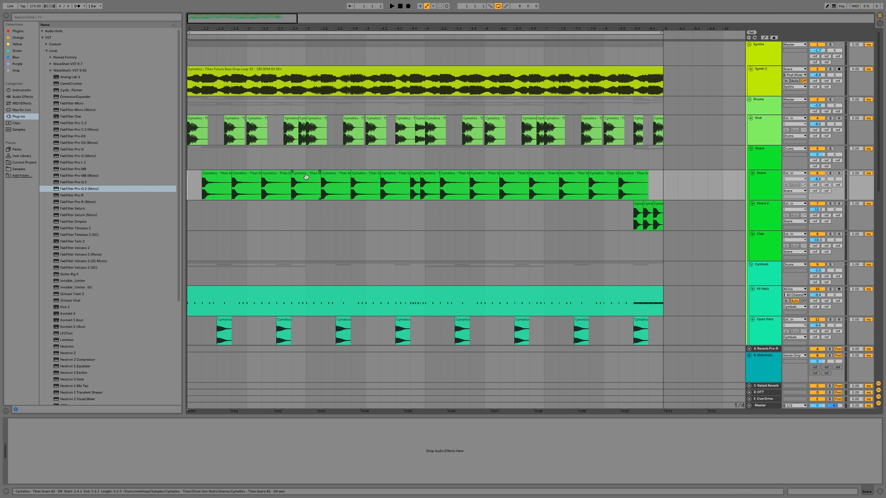
{"action": "key", "text": "space"}
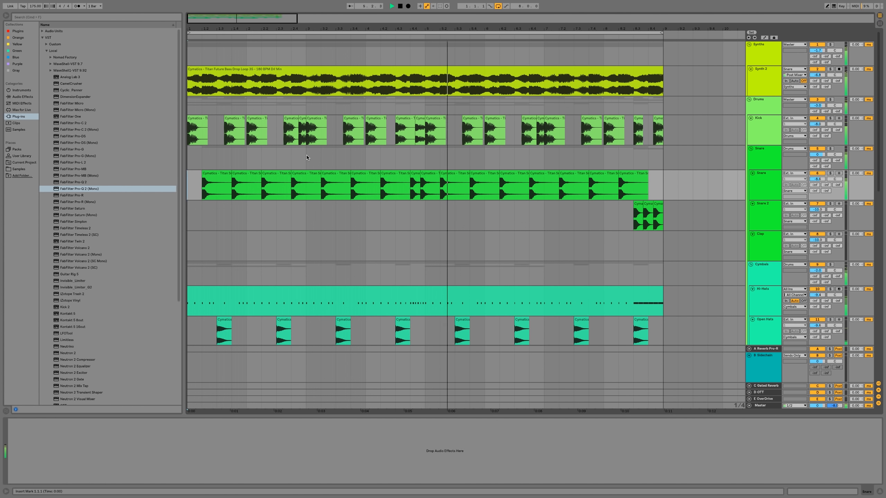
{"action": "key", "text": "space"}
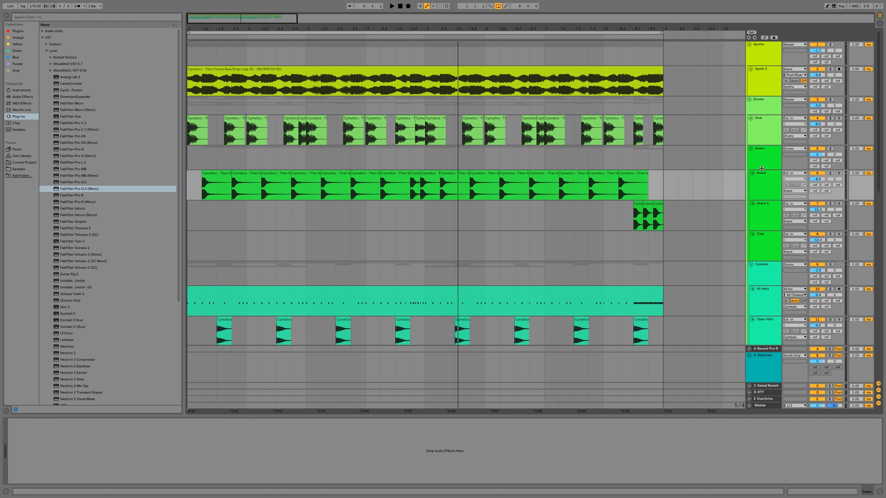
Step: Solo the Snare group and listen to its snare layers, including the Snare 2 fill
{"action": "left_click", "coordinate": [766, 154]}
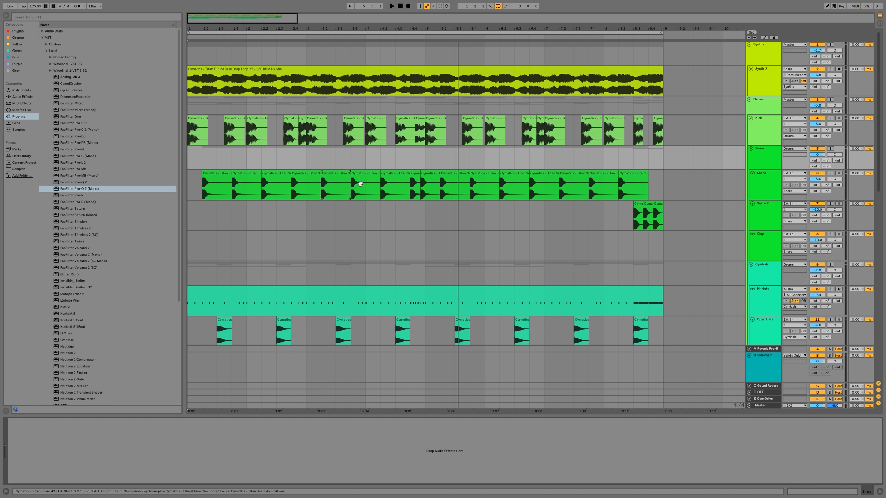
{"action": "left_click", "coordinate": [630, 216]}
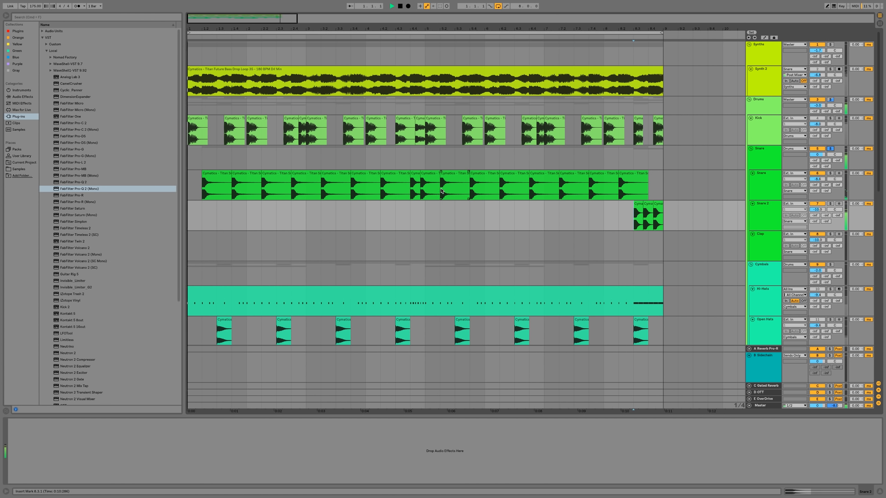
{"action": "left_click", "coordinate": [428, 177]}
{"action": "key", "text": "space"}
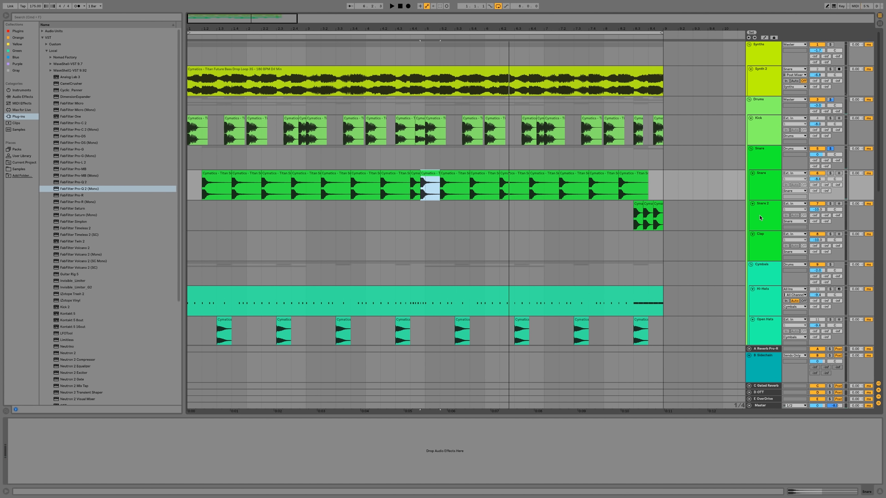
Step: Load FabFilter Pro-Q 2 (Mono) on the Snare group in place of the stereo version
{"action": "left_click", "coordinate": [764, 162]}
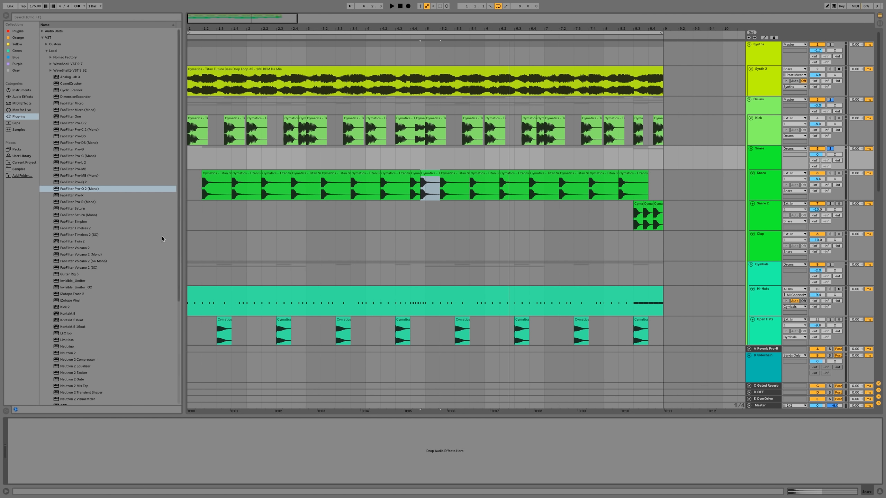
{"action": "left_click", "coordinate": [80, 182]}
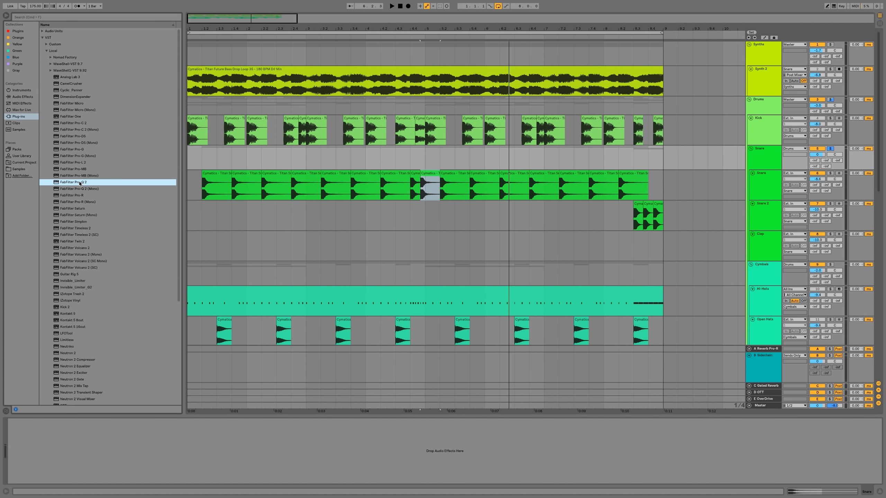
{"action": "double_click", "coordinate": [79, 182]}
{"action": "left_click", "coordinate": [38, 423]}
{"action": "key", "text": "Delete"}
{"action": "double_click", "coordinate": [96, 189]}
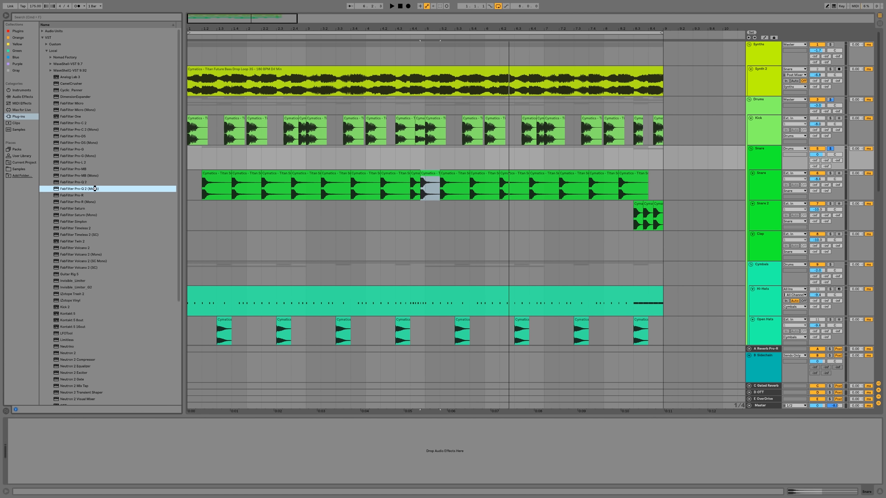
Step: Add a narrow bell boost of about 3 dB at the snare's fundamental peak, around 317 Hz
{"action": "key", "text": "space"}
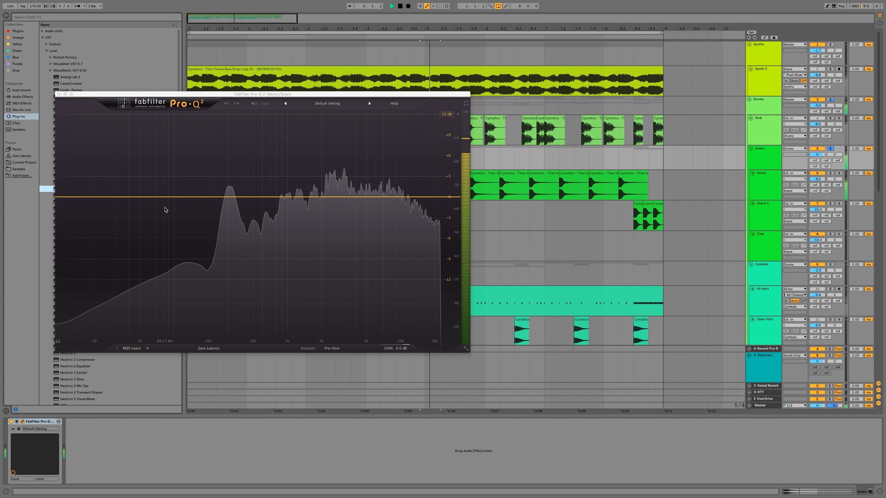
{"action": "left_click", "coordinate": [230, 197]}
{"action": "mouse_move", "coordinate": [231, 197]}
{"action": "left_mouse_down"}
{"action": "mouse_move", "coordinate": [231, 174]}
{"action": "mouse_move", "coordinate": [231, 184]}
{"action": "left_mouse_up"}
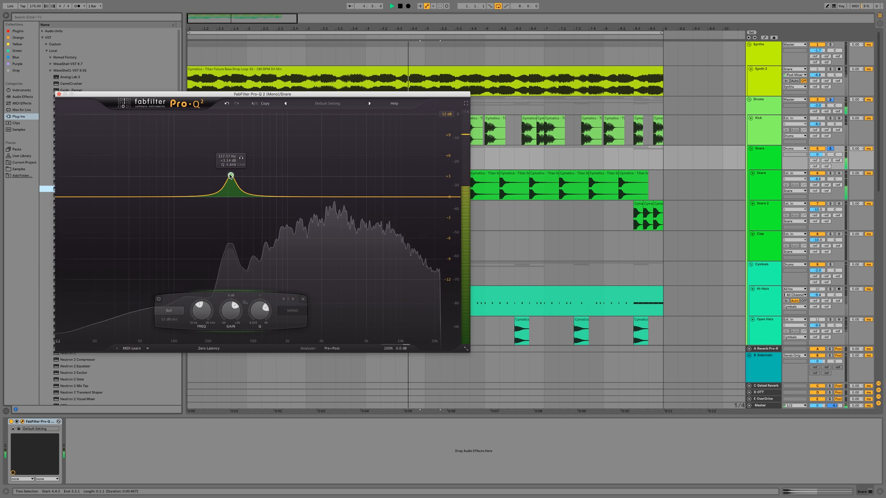
Step: Add a High Shelf band near 7.4 kHz with a gain of about +2.2 dB
{"action": "left_click", "coordinate": [389, 198]}
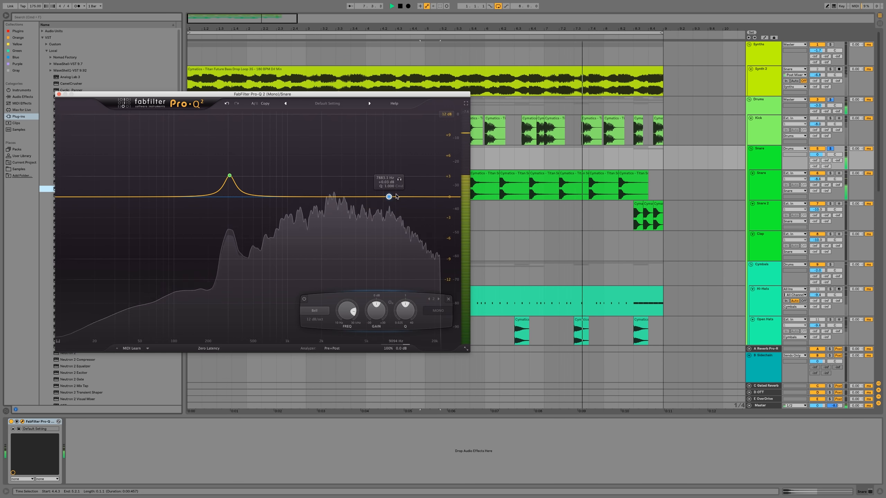
{"action": "left_click", "coordinate": [314, 310]}
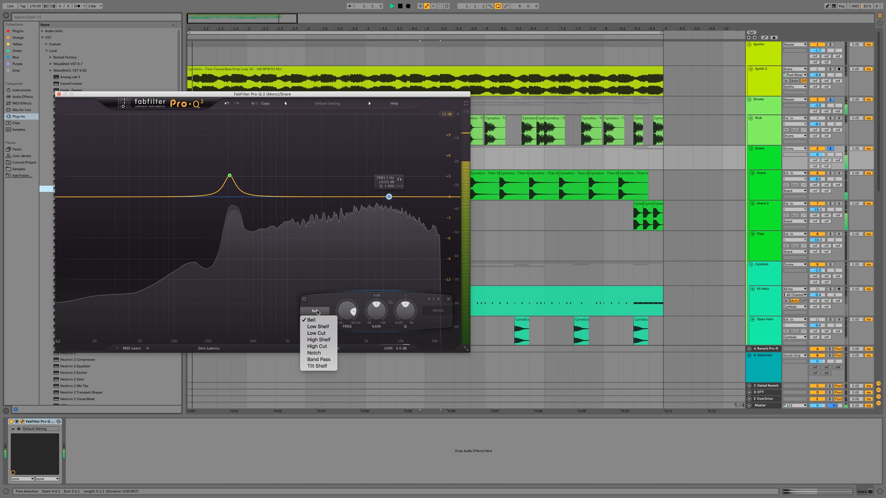
{"action": "left_click", "coordinate": [319, 340]}
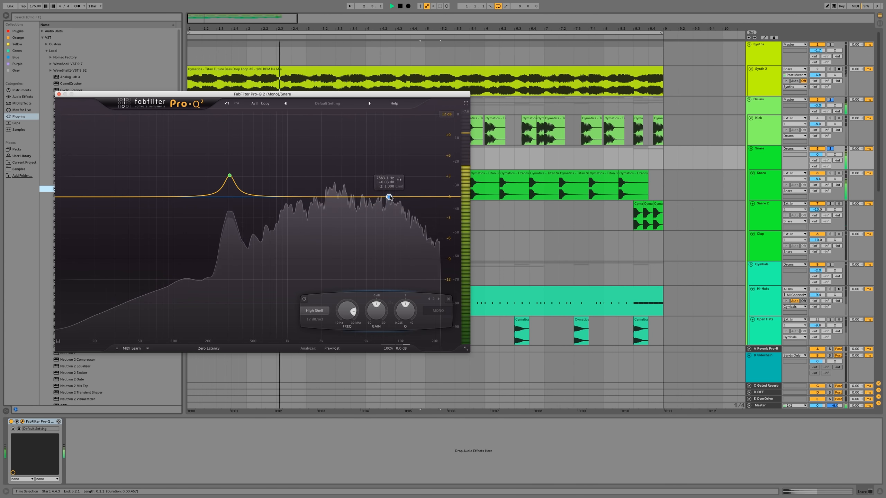
{"action": "left_click_drag", "start_coordinate": [389, 195], "coordinate": [390, 189]}
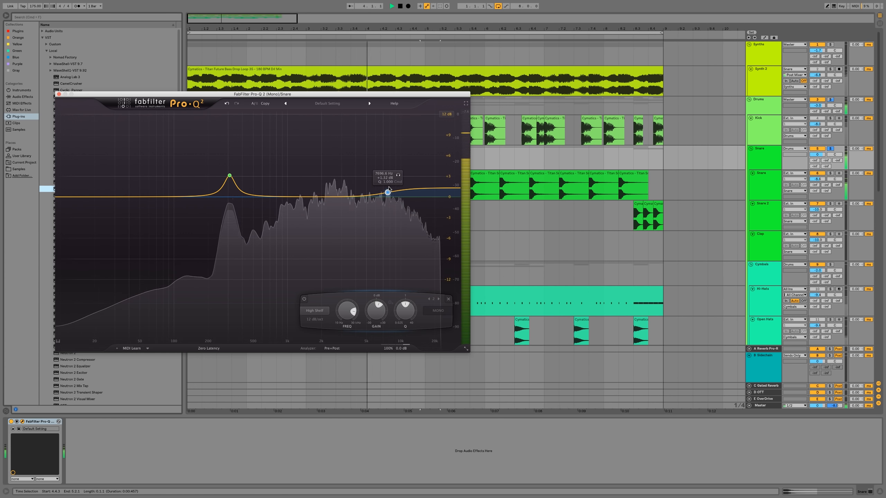
{"action": "left_click_drag", "start_coordinate": [388, 178], "coordinate": [392, 211]}
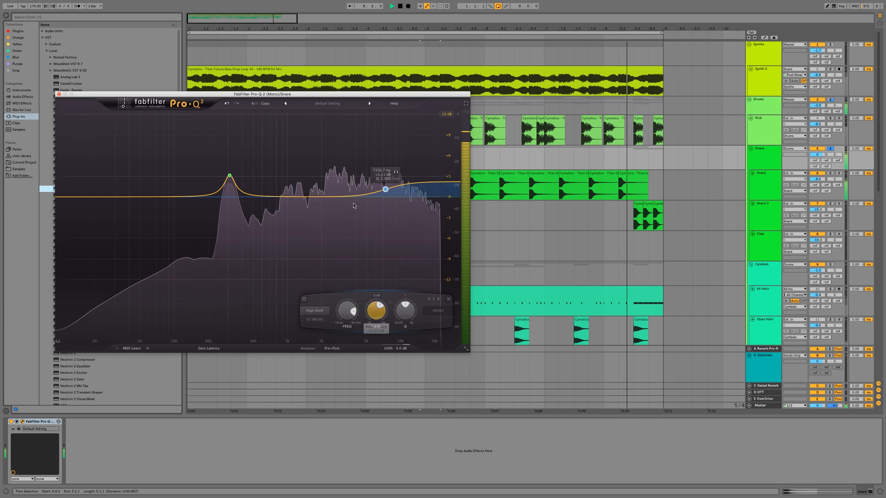
Step: Add a narrow bell cut of about 3.4 dB near 660 Hz, with a Q of about 5.1
{"action": "left_click_drag", "start_coordinate": [297, 198], "coordinate": [265, 207]}
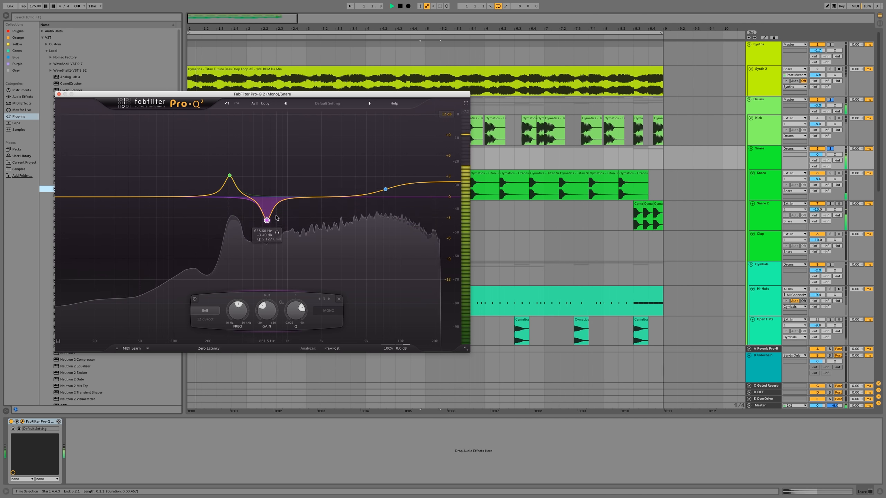
{"action": "key", "text": "space"}
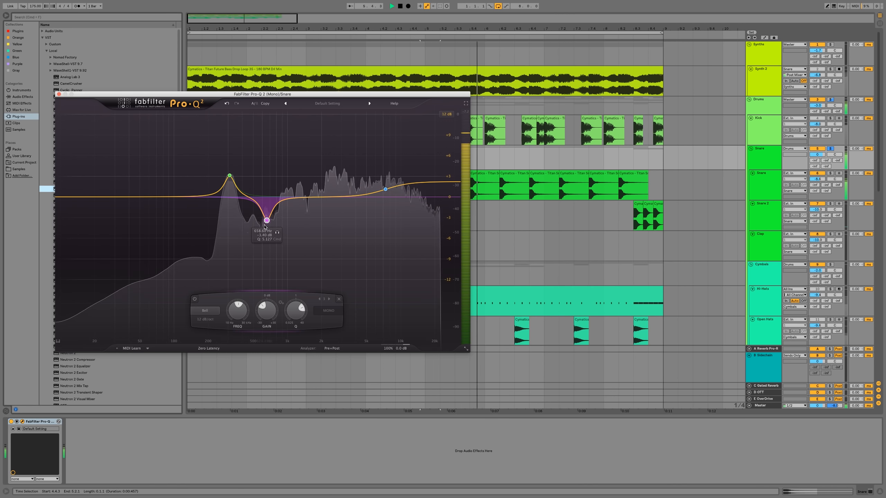
{"action": "left_click", "coordinate": [277, 233]}
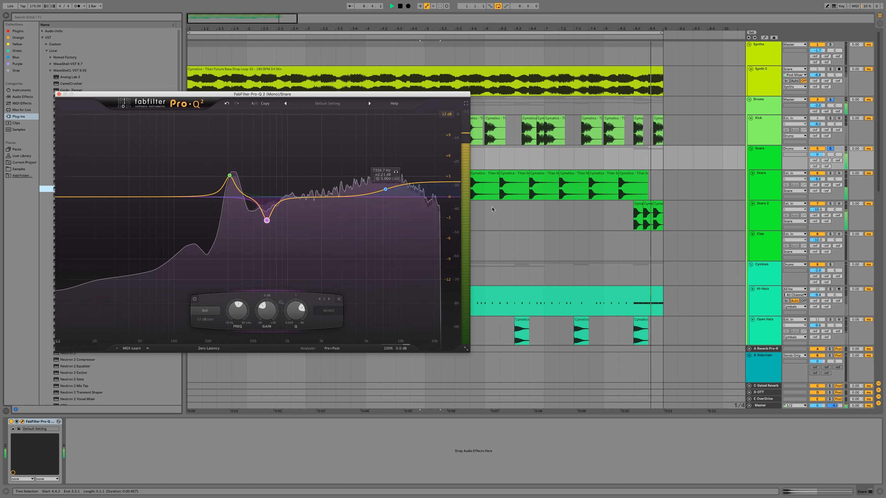
{"action": "key", "text": "space"}
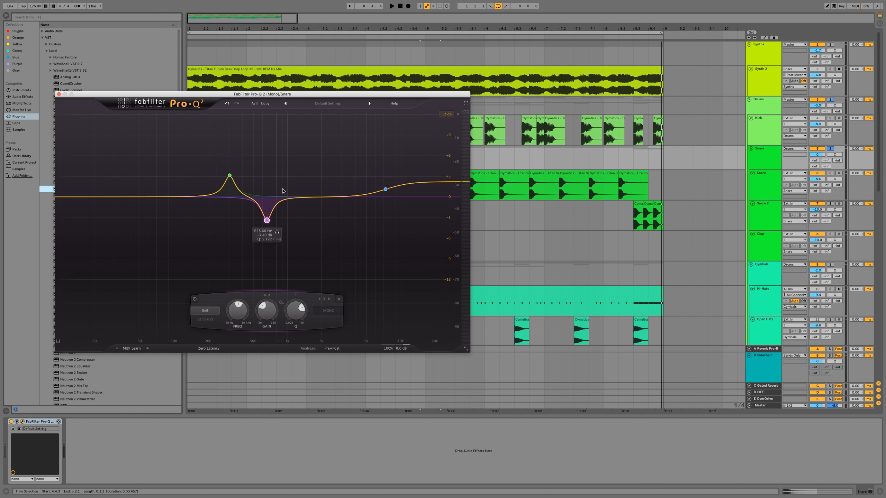
Step: Add a Low Cut band in the low end and raise its frequency to just below the fundamental boost
{"action": "left_click", "coordinate": [167, 198]}
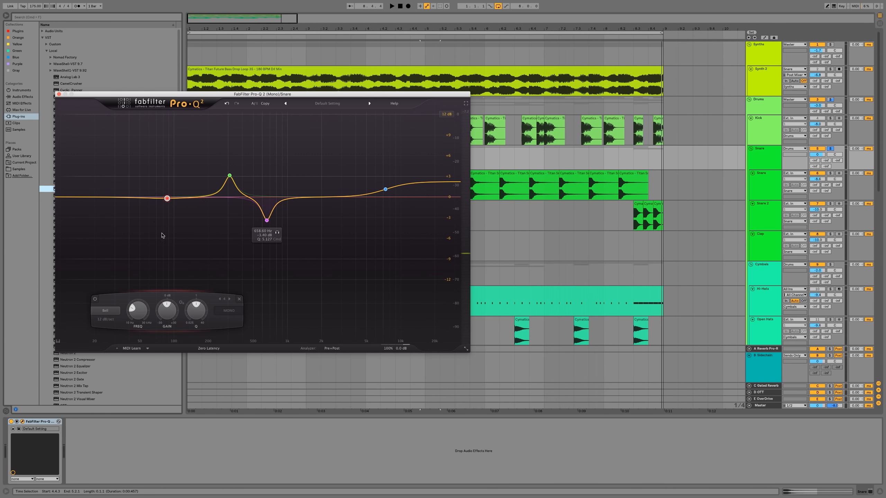
{"action": "left_click", "coordinate": [105, 310]}
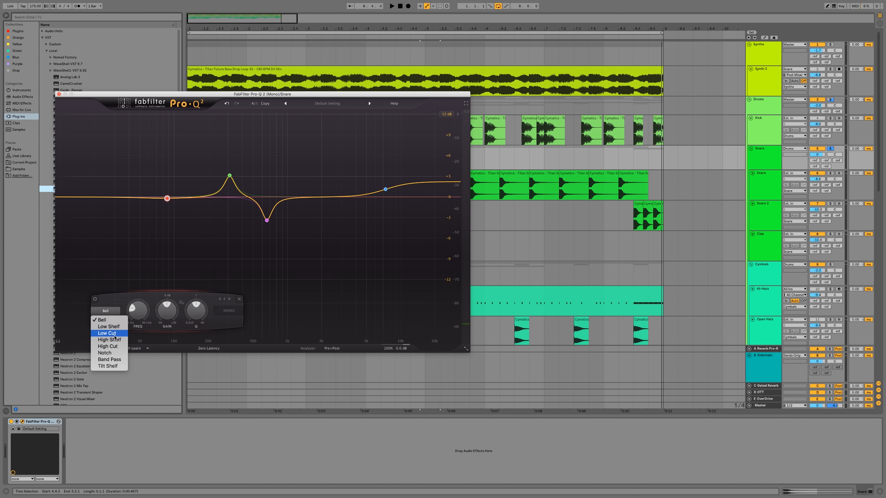
{"action": "left_click", "coordinate": [114, 335]}
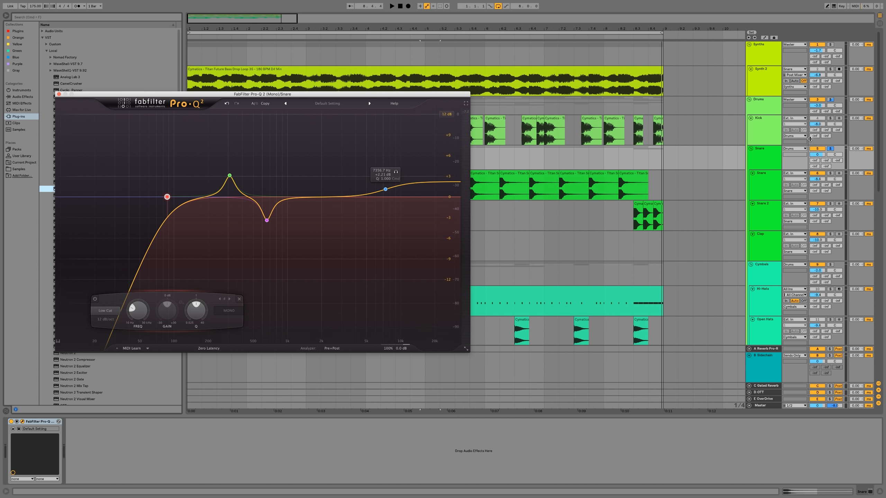
{"action": "key", "text": "space"}
{"action": "left_click_drag", "start_coordinate": [167, 197], "coordinate": [198, 196]}
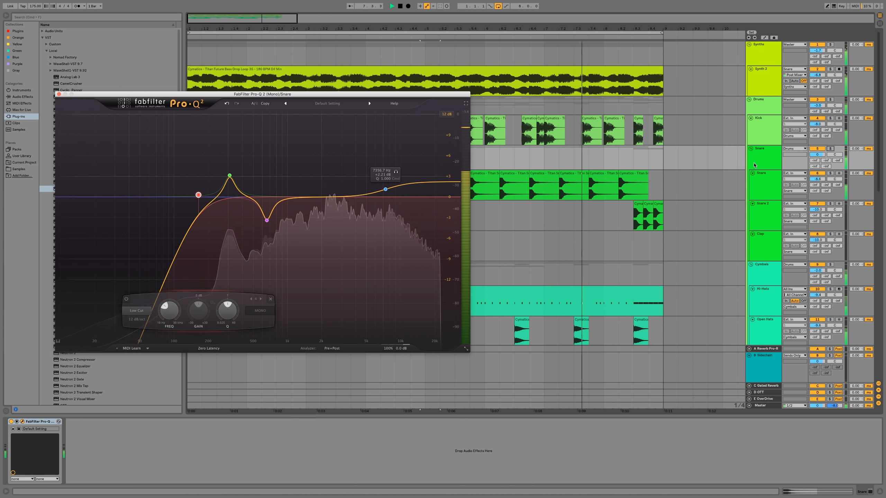
Step: Compare the snare in the full mix with the Pro-Q 2 bypassed and active, and close the EQ window
{"action": "key", "text": "space"}
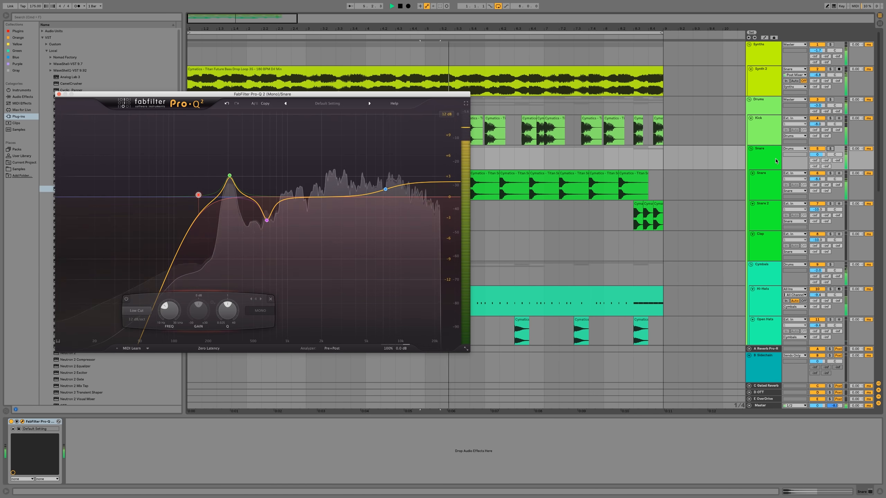
{"action": "left_click", "coordinate": [11, 422]}
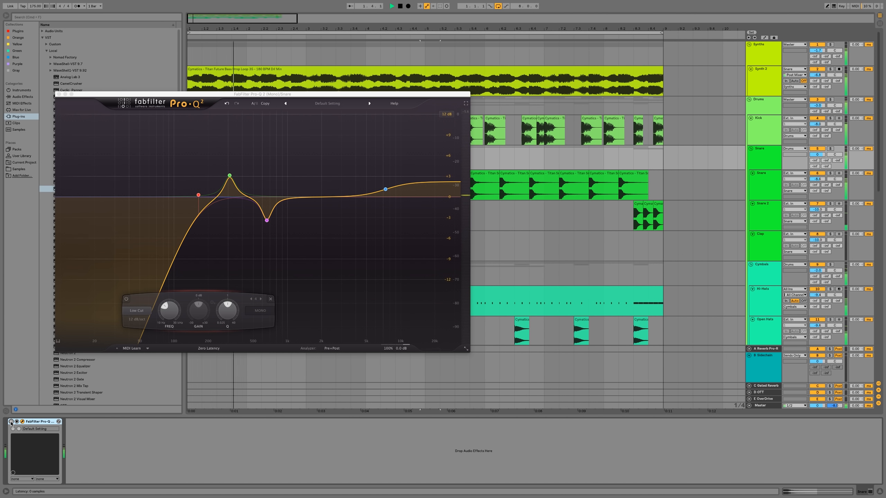
{"action": "left_click", "coordinate": [11, 422]}
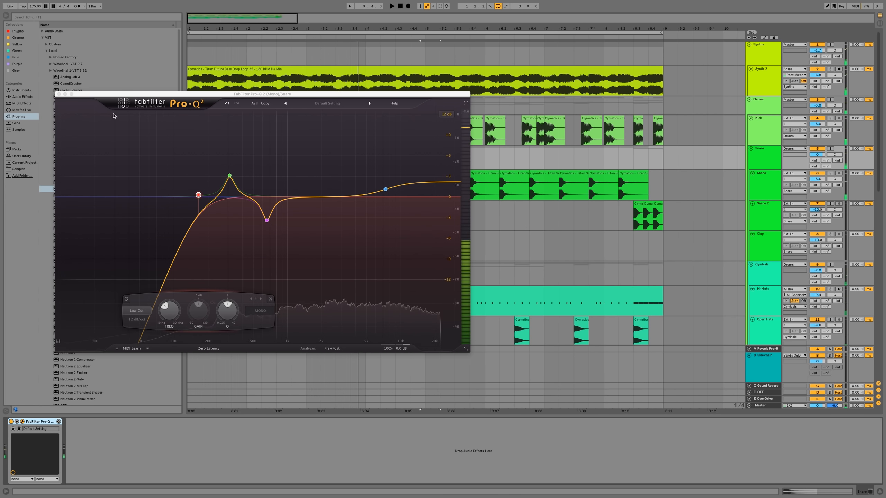
{"action": "mouse_move", "coordinate": [229, 178]}
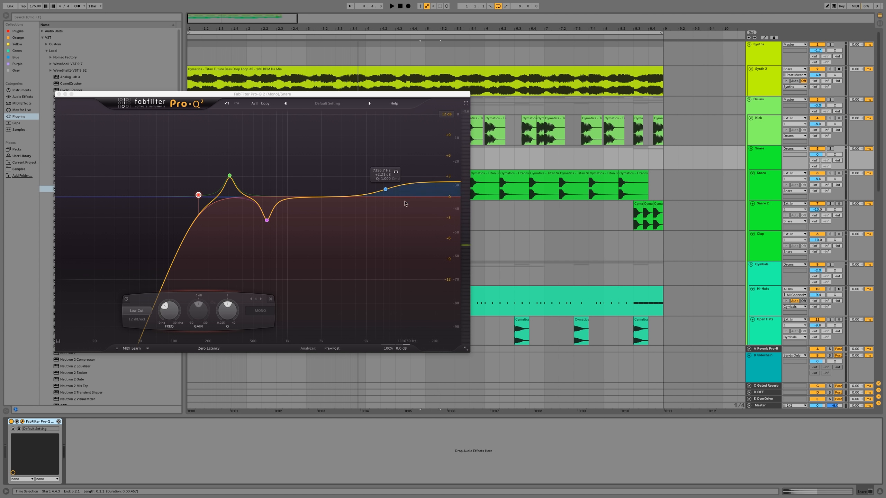
{"action": "left_click", "coordinate": [59, 94]}
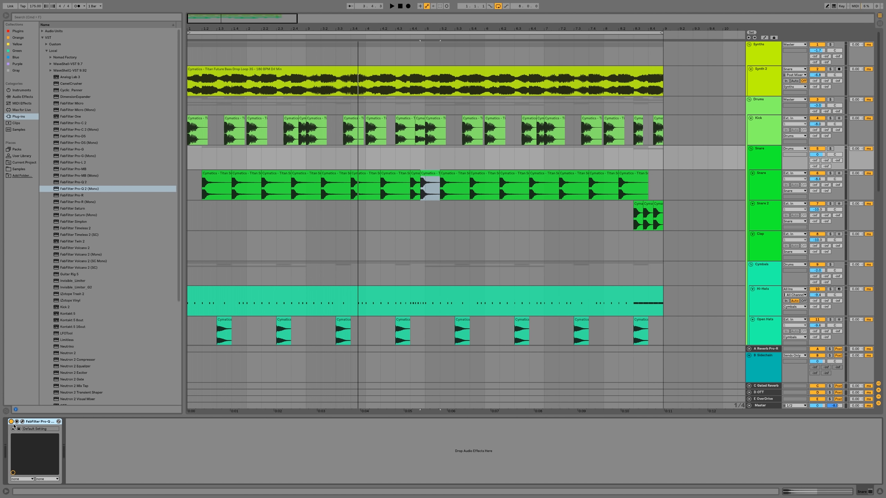
{"action": "key", "text": "space"}
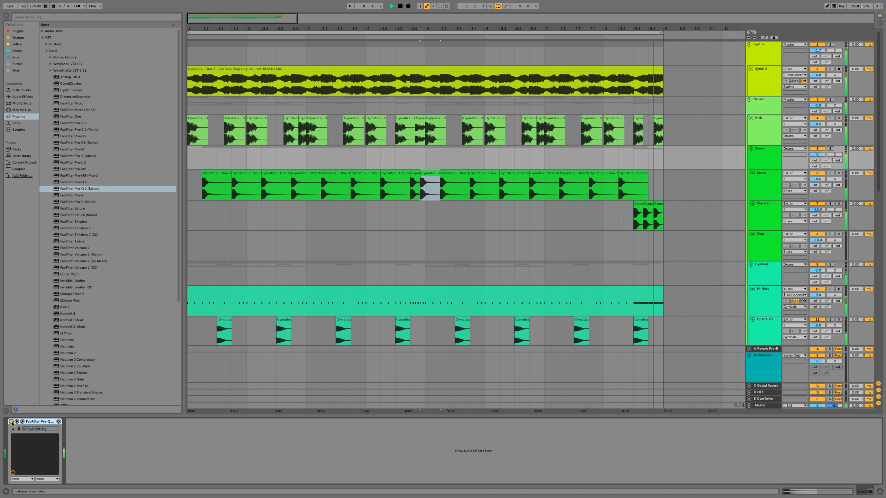
{"action": "key", "text": "space"}
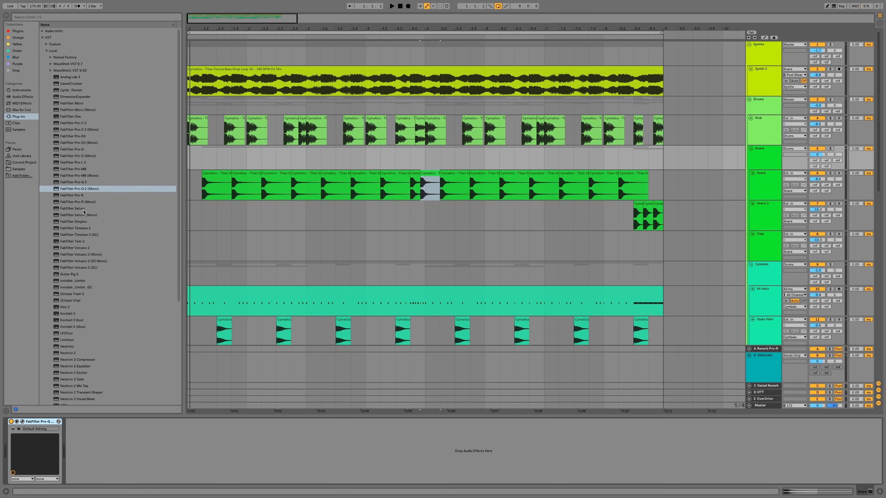
Step: Load FabFilter Pro-G (Mono) after the EQ on the Snare group and set its ratio to about 14:1
{"action": "double_click", "coordinate": [83, 156]}
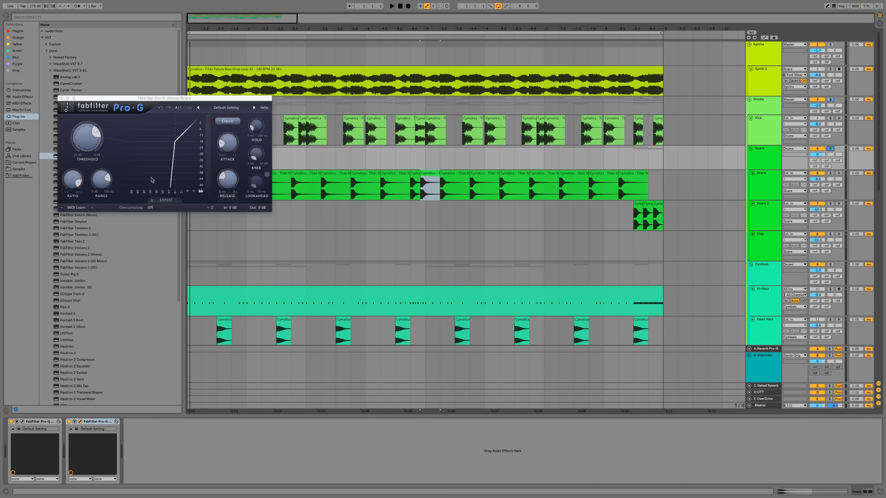
{"action": "key", "text": "space"}
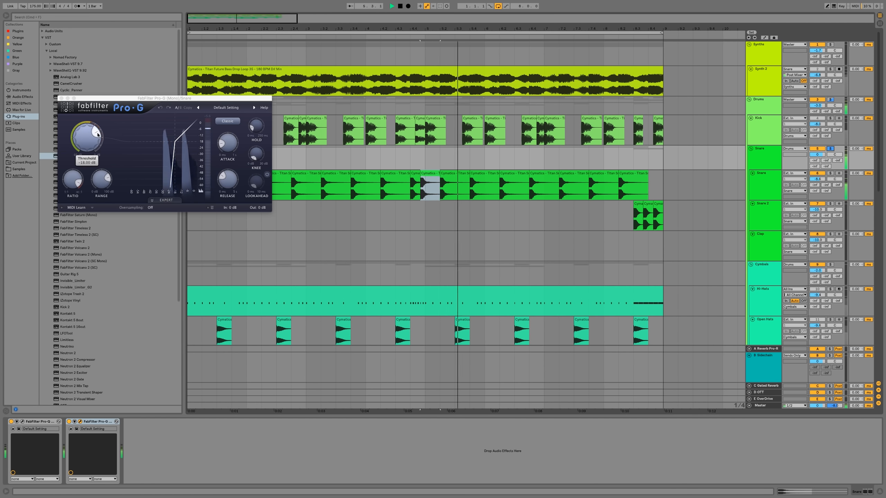
{"action": "mouse_move", "coordinate": [78, 184]}
{"action": "mouse_move", "coordinate": [78, 184]}
{"action": "left_mouse_down"}
{"action": "mouse_move", "coordinate": [58, 158]}
{"action": "mouse_move", "coordinate": [79, 167]}
{"action": "mouse_move", "coordinate": [80, 182]}
{"action": "left_mouse_up"}
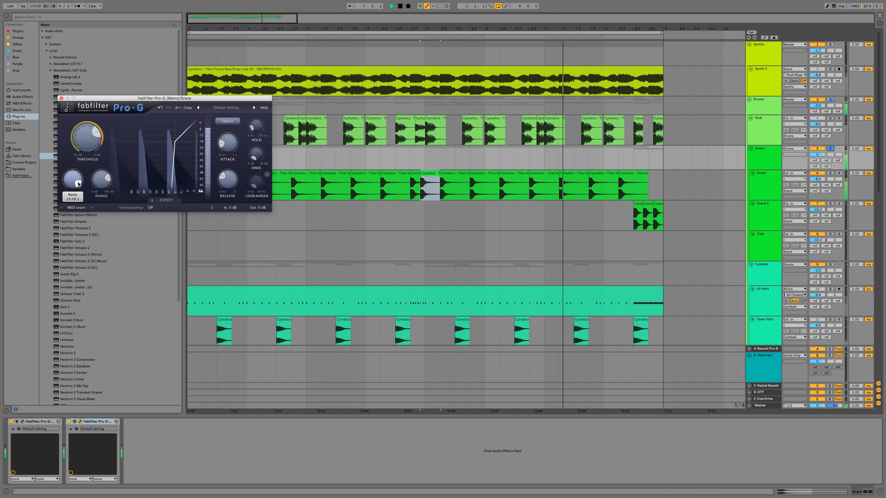
Step: Raise the gate's threshold while the snare plays and fine-tune its range
{"action": "mouse_move", "coordinate": [86, 139]}
{"action": "left_click_drag", "start_coordinate": [86, 139], "coordinate": [109, 139]}
{"action": "mouse_move", "coordinate": [107, 180]}
{"action": "left_click_drag", "start_coordinate": [107, 179], "coordinate": [108, 180]}
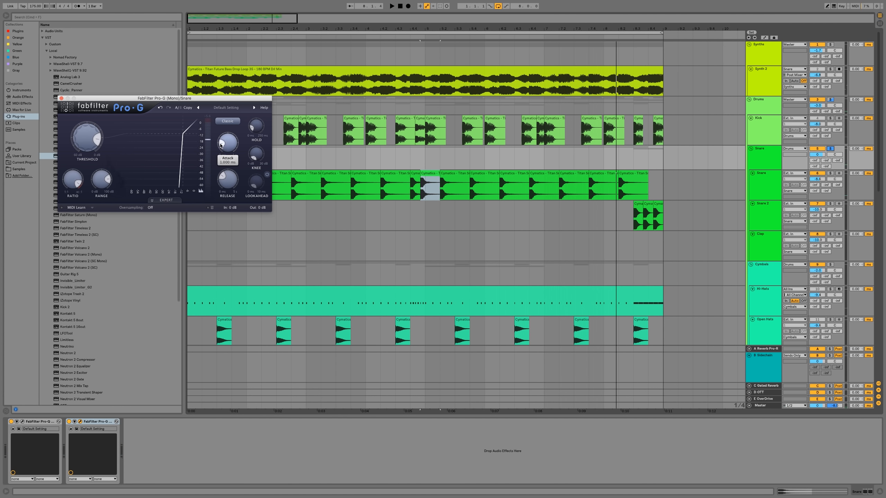
Step: Raise the gate's ratio to 100:1 and shorten its release to about 70 ms while the snare plays
{"action": "key", "text": "space"}
{"action": "mouse_move", "coordinate": [226, 179]}
{"action": "left_click_drag", "start_coordinate": [224, 176], "coordinate": [219, 179]}
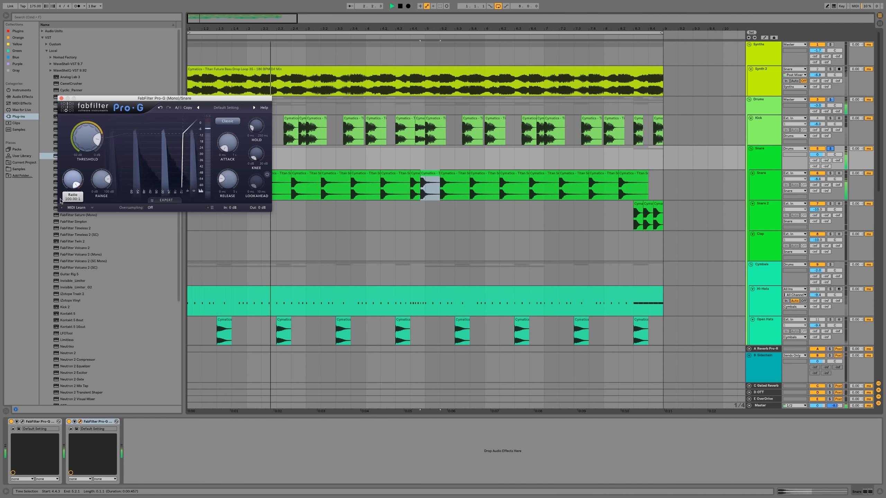
{"action": "left_click_drag", "start_coordinate": [224, 182], "coordinate": [224, 178]}
{"action": "scroll", "coordinate": [223, 177], "scroll_direction": "down", "scroll_amount": 5}
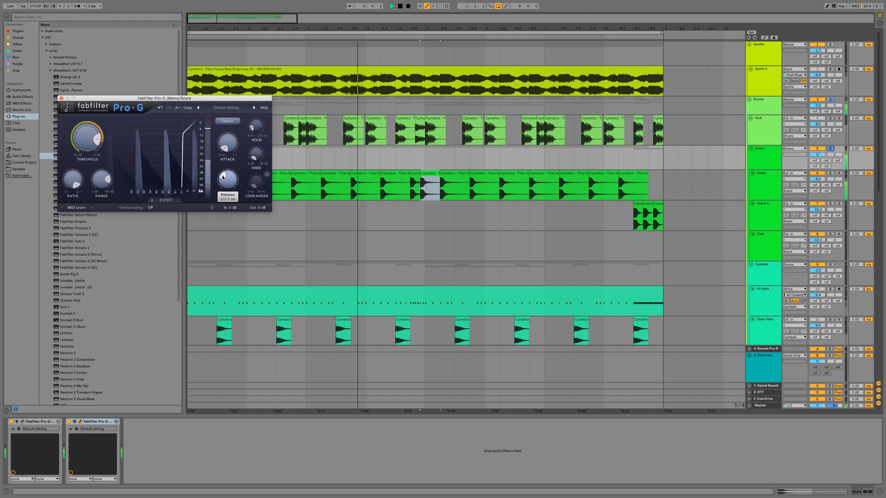
{"action": "key", "text": "space"}
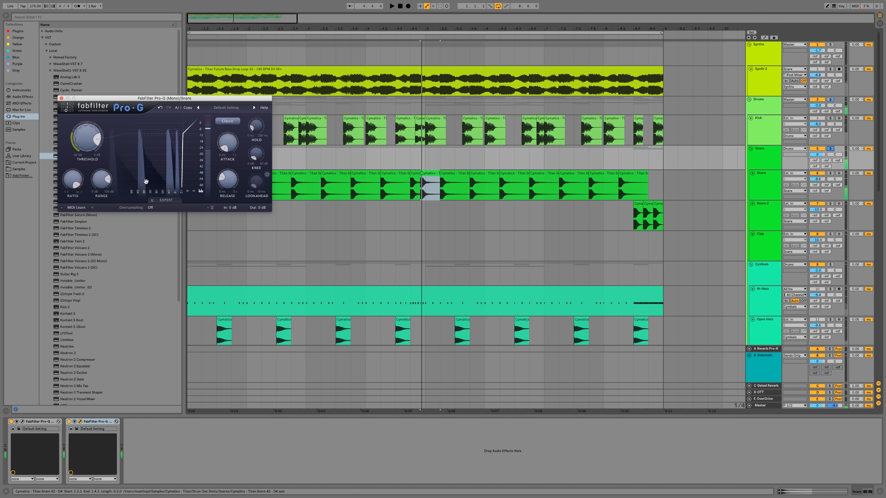
{"action": "key", "text": "space"}
{"action": "mouse_move", "coordinate": [224, 178]}
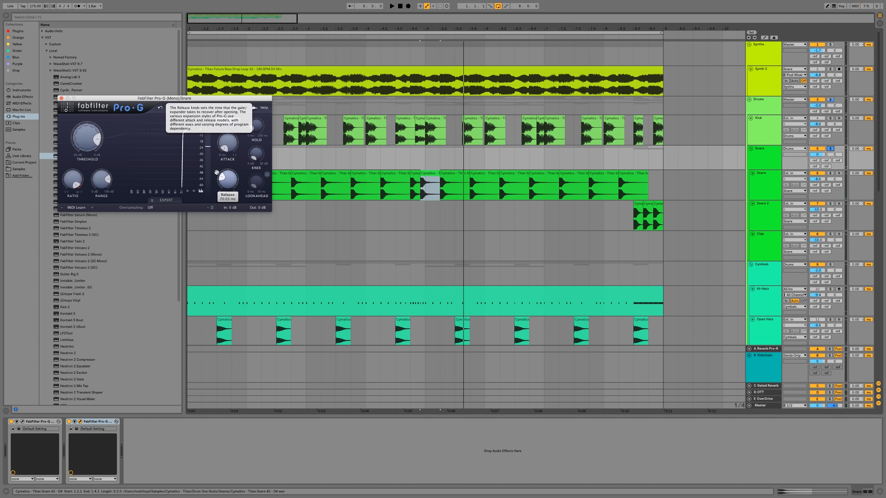
Step: Soften the gate's knee and readjust its release while the snare plays
{"action": "mouse_move", "coordinate": [256, 159]}
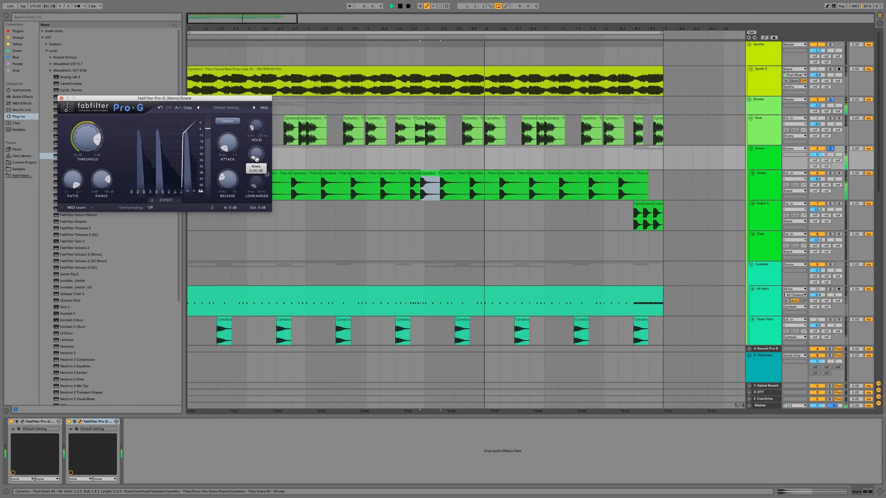
{"action": "left_click_drag", "start_coordinate": [257, 159], "coordinate": [264, 139]}
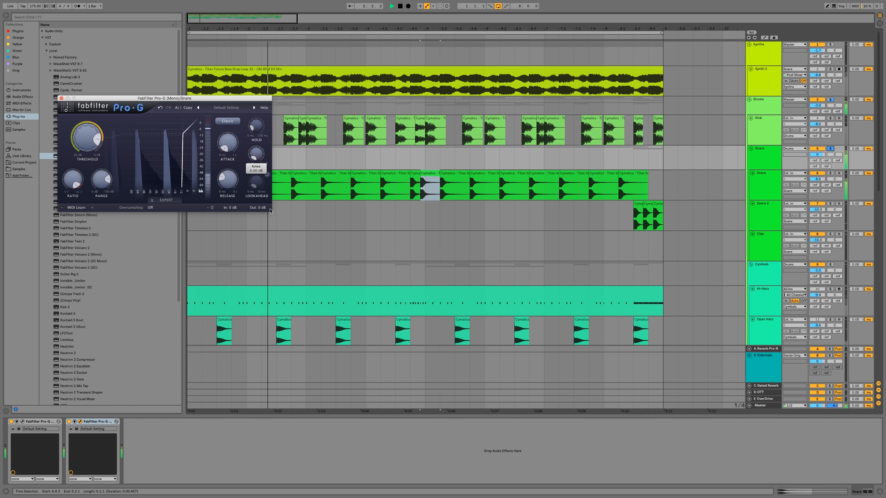
{"action": "left_click_drag", "start_coordinate": [256, 155], "coordinate": [253, 150]}
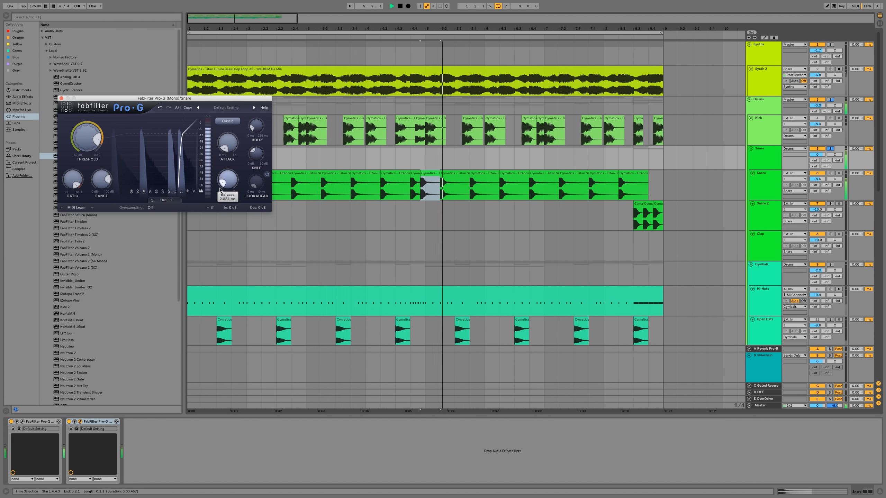
{"action": "mouse_move", "coordinate": [220, 191]}
{"action": "left_click_drag", "start_coordinate": [220, 190], "coordinate": [219, 184]}
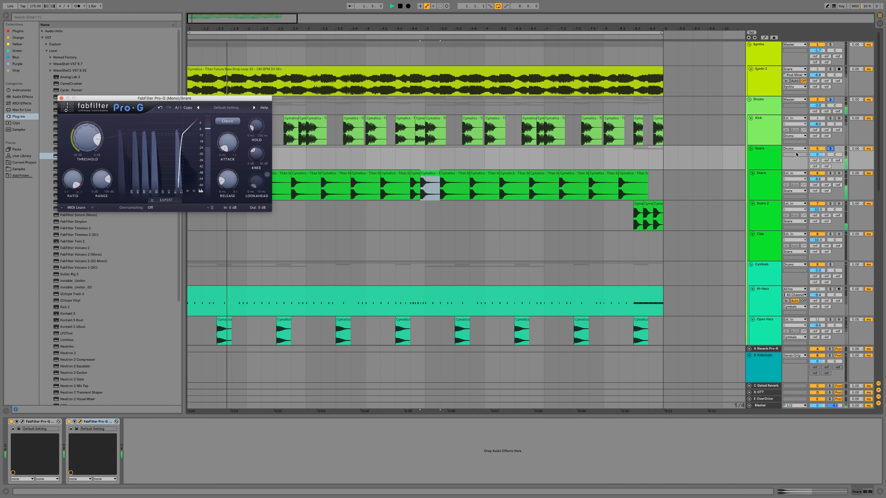
Step: Unsolo the Snare group, close the Pro-G window and compare the full mix with the gate bypassed and active
{"action": "left_click", "coordinate": [831, 150]}
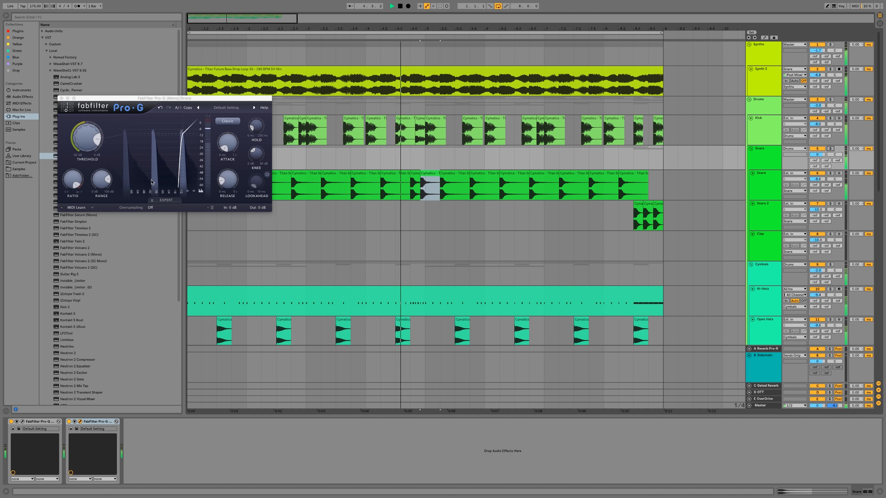
{"action": "left_click", "coordinate": [62, 98]}
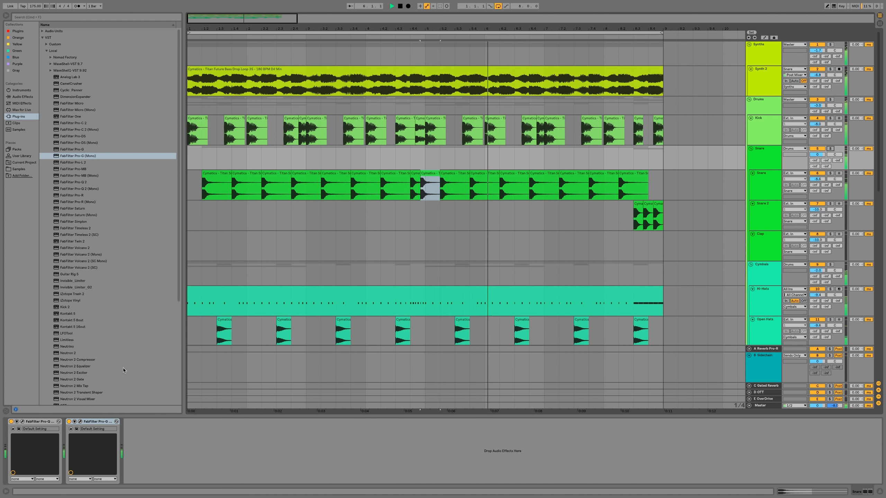
{"action": "left_click", "coordinate": [69, 422]}
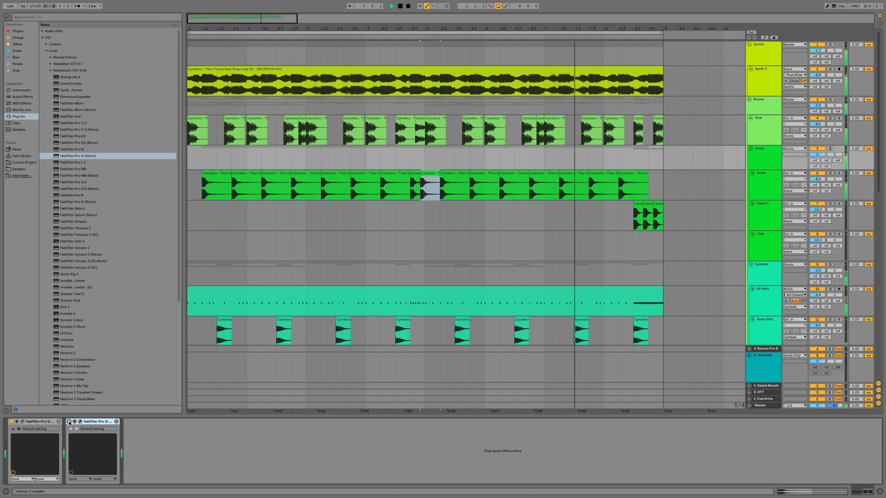
{"action": "left_click", "coordinate": [69, 422]}
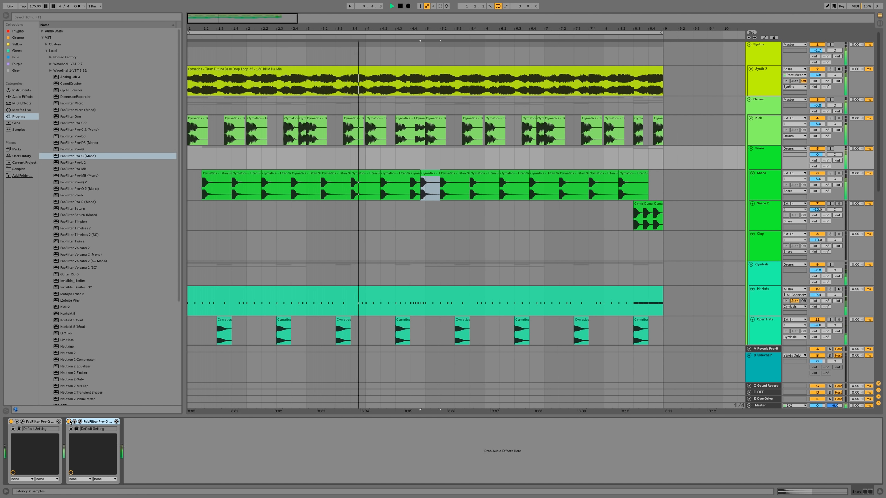
Step: Load FabFilter Pro-MB (Mono) after the gate on the Snare group and add one band spanning 30 Hz to 30000 Hz
{"action": "left_click", "coordinate": [89, 176]}
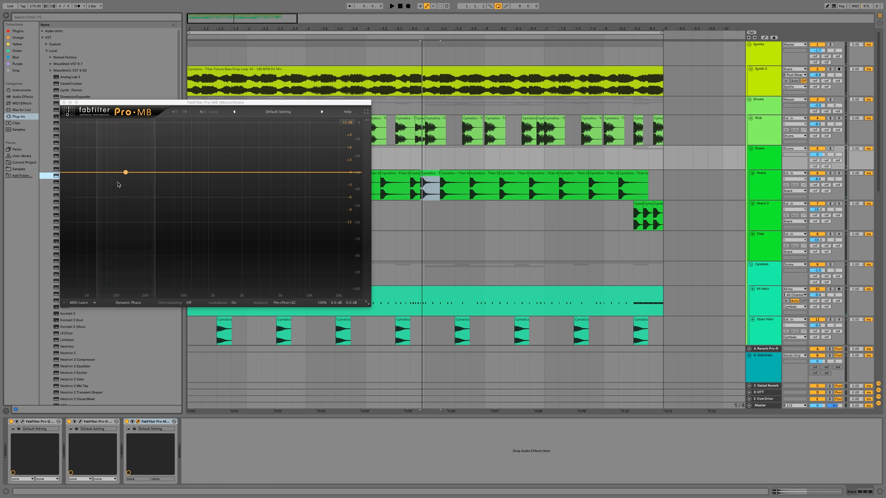
{"action": "left_click", "coordinate": [102, 172]}
{"action": "left_click_drag", "start_coordinate": [132, 172], "coordinate": [611, 219]}
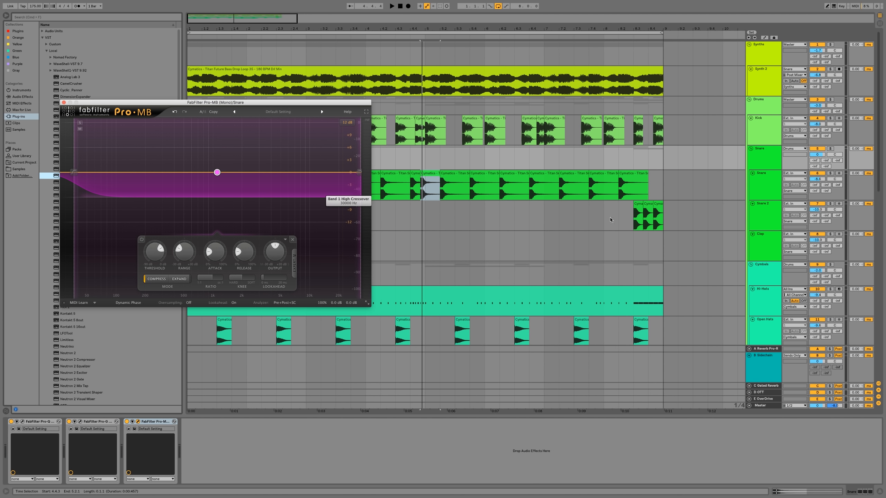
{"action": "left_click_drag", "start_coordinate": [76, 180], "coordinate": [2, 167]}
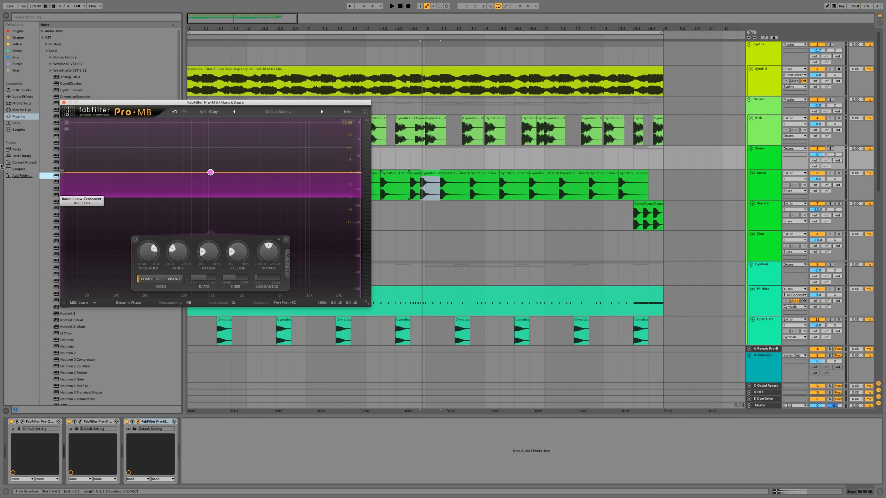
Step: Raise the Pro-MB band's output to about 1.4 dB and switch its mode to Expand while playing the mix
{"action": "key", "text": "space"}
{"action": "left_click_drag", "start_coordinate": [149, 251], "coordinate": [155, 253]}
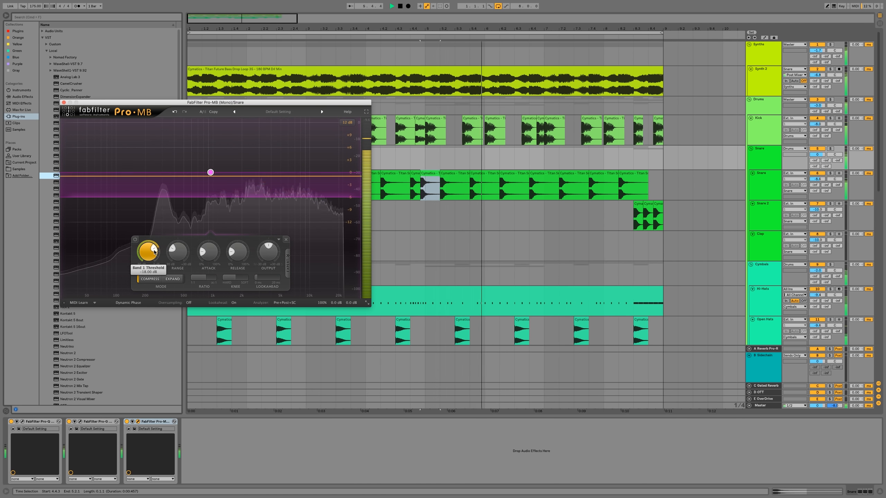
{"action": "left_click_drag", "start_coordinate": [269, 250], "coordinate": [268, 245]}
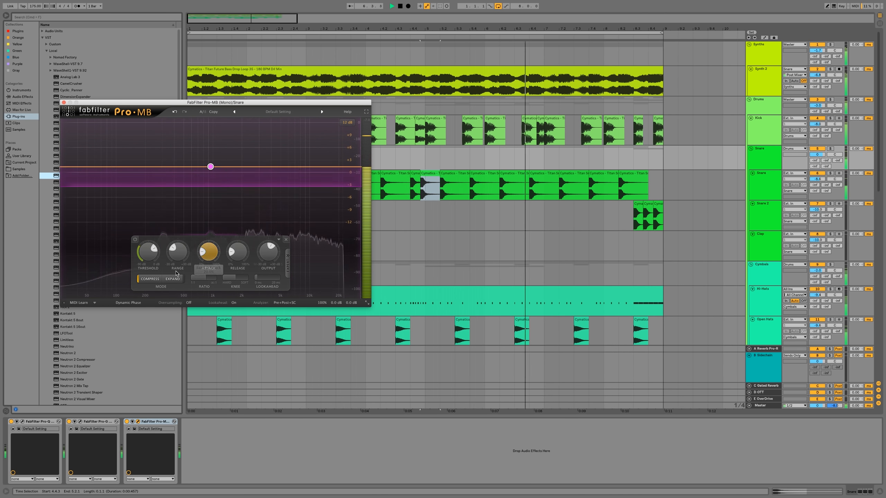
{"action": "key", "text": "space"}
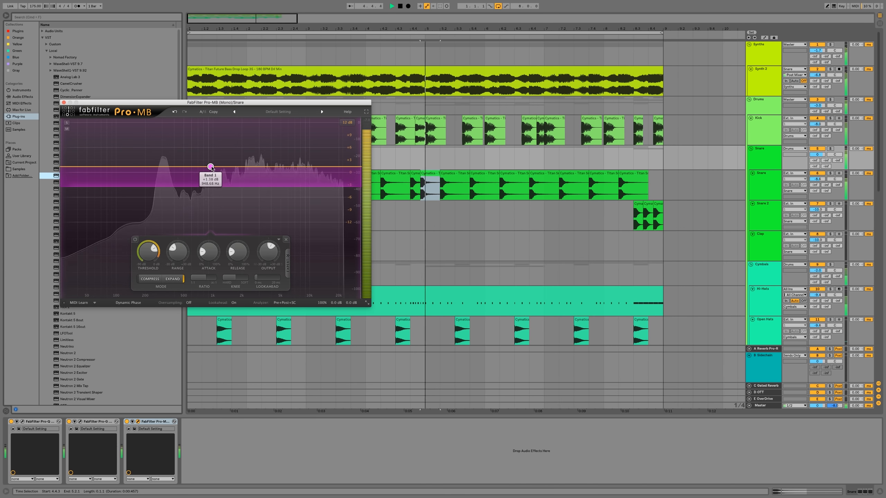
Step: Lower the expander band's range to about -9 dB, keeping lookahead on
{"action": "left_click_drag", "start_coordinate": [188, 253], "coordinate": [179, 254]}
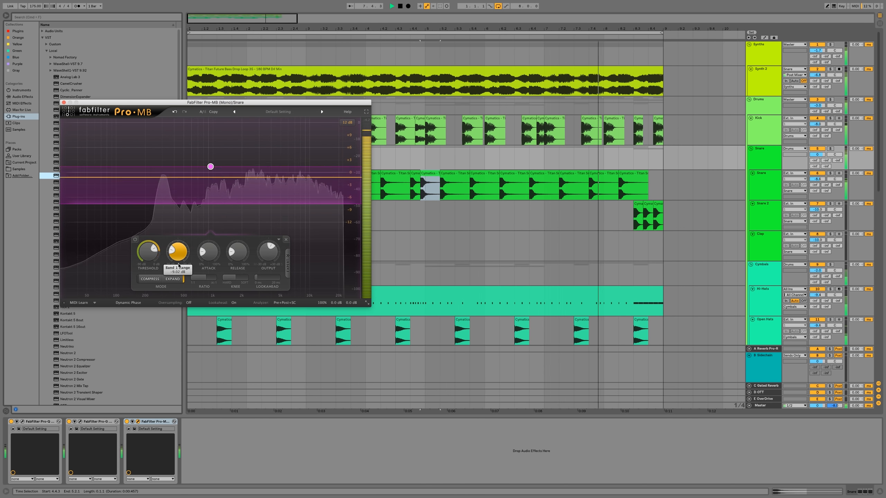
{"action": "left_click_drag", "start_coordinate": [179, 266], "coordinate": [179, 267]}
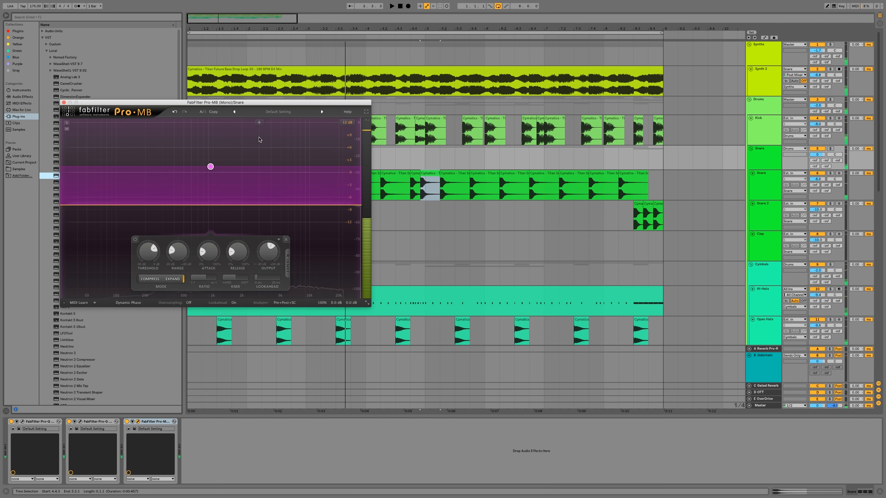
{"action": "left_click", "coordinate": [234, 303]}
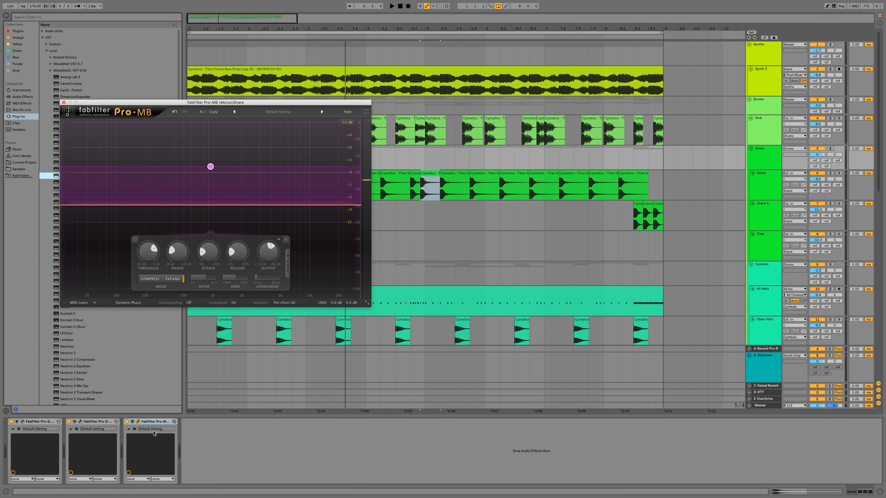
Step: Raise the band's threshold to about -12.7 dB, deepen its range and set its release to about 2.8%
{"action": "key", "text": "space"}
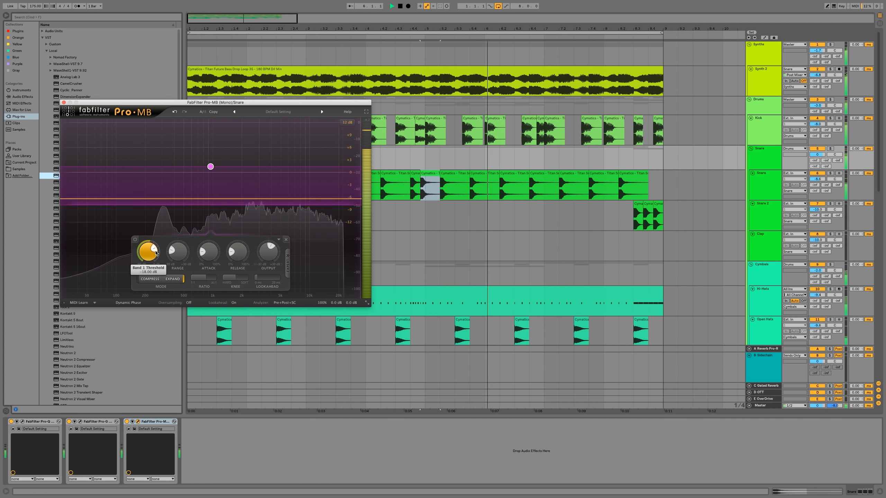
{"action": "scroll", "coordinate": [156, 253], "scroll_direction": "up", "scroll_amount": 4}
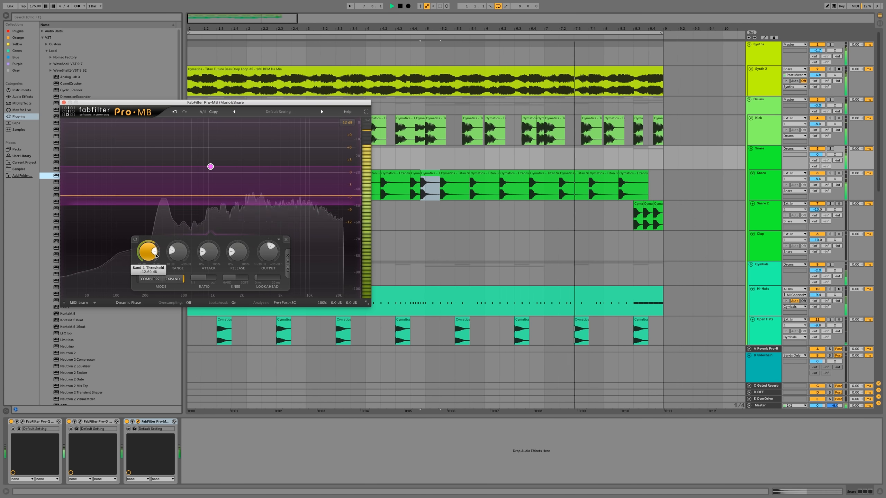
{"action": "scroll", "coordinate": [170, 253], "scroll_direction": "down", "scroll_amount": 4}
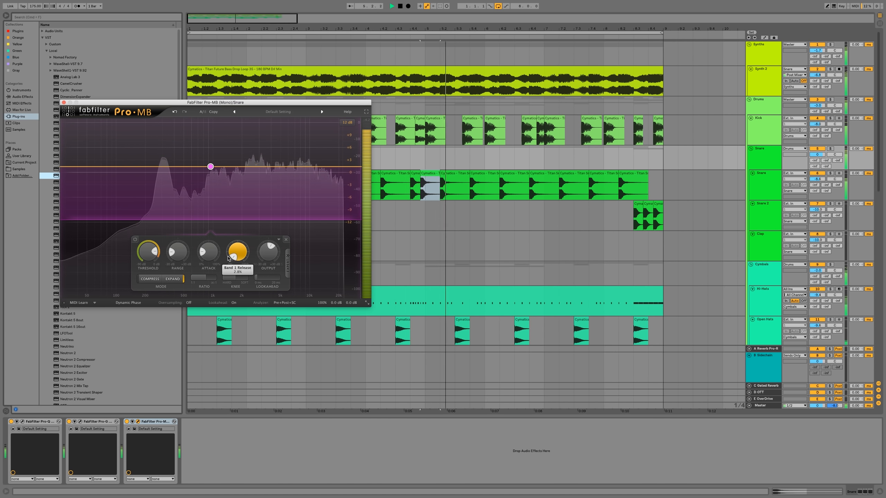
{"action": "scroll", "coordinate": [230, 259], "scroll_direction": "down", "scroll_amount": 2}
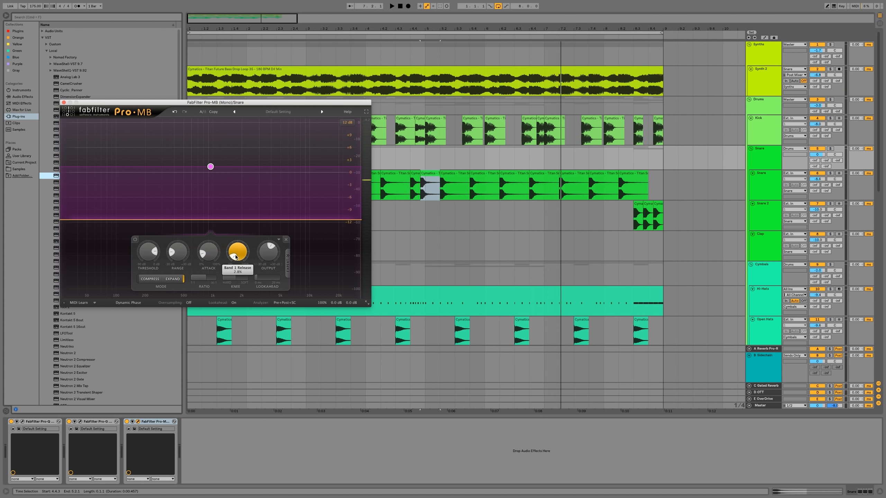
{"action": "key", "text": "space"}
{"action": "mouse_move", "coordinate": [240, 258]}
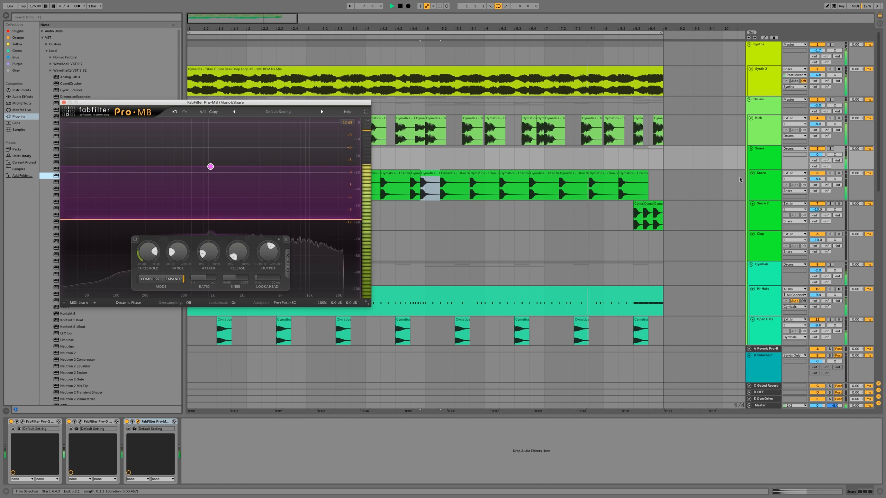
Step: Solo the Snare group and compare its sound with Pro-MB and Pro-G bypassed and active
{"action": "left_click", "coordinate": [830, 149]}
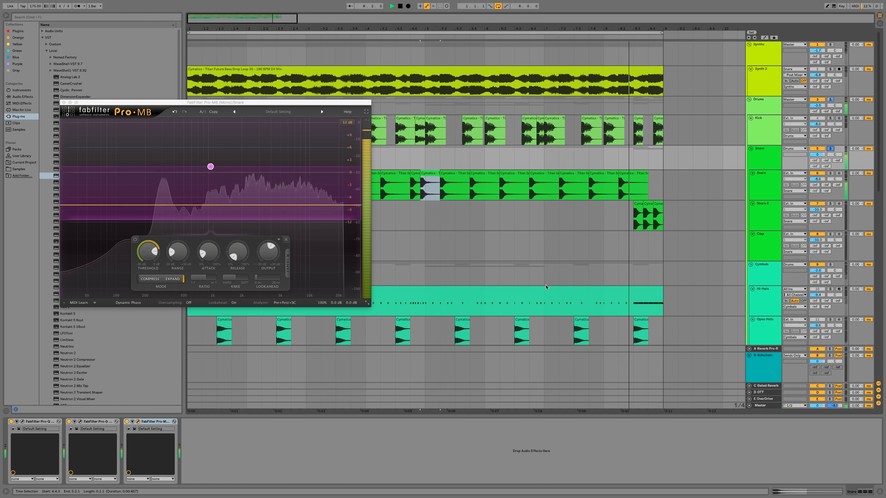
{"action": "left_click", "coordinate": [126, 422]}
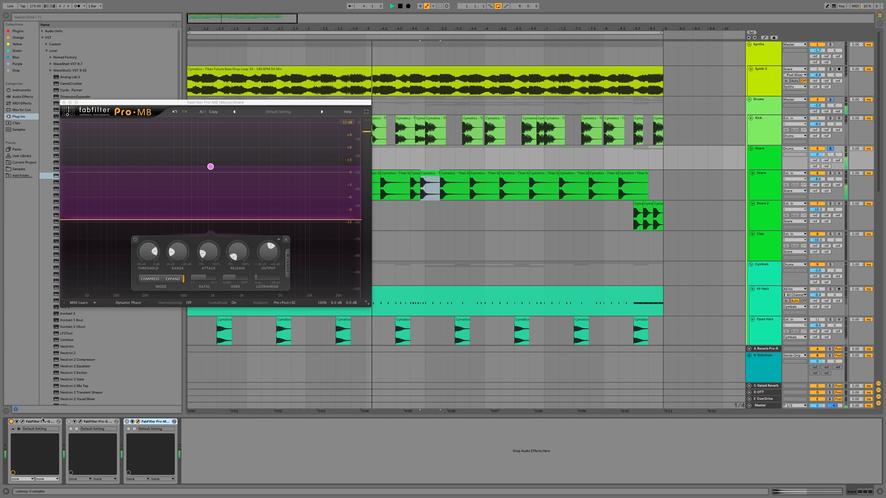
{"action": "left_click", "coordinate": [126, 421]}
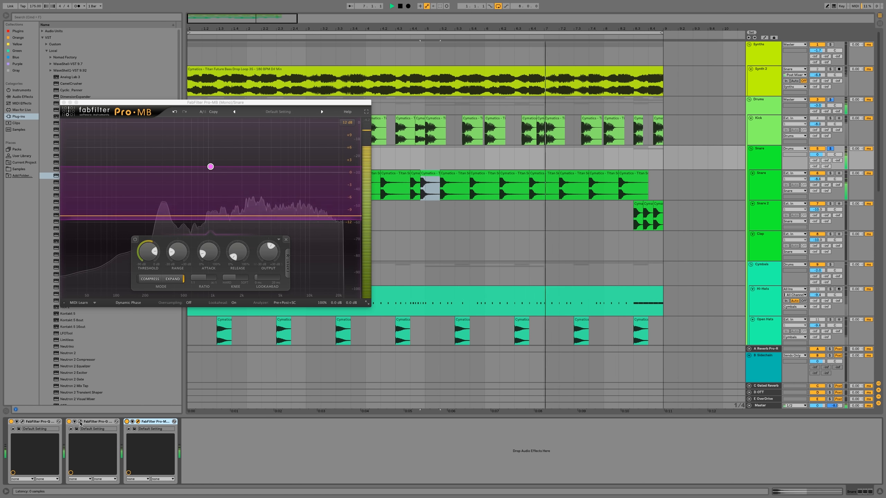
{"action": "left_click", "coordinate": [69, 422]}
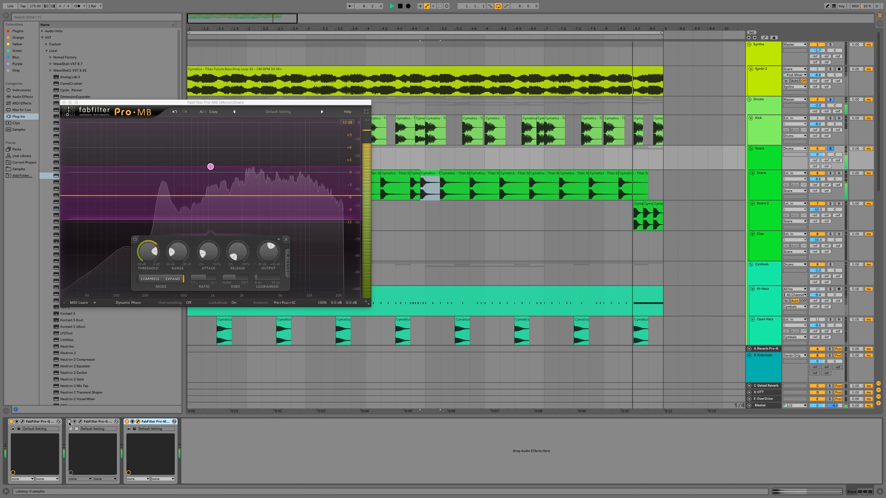
{"action": "left_click", "coordinate": [69, 422]}
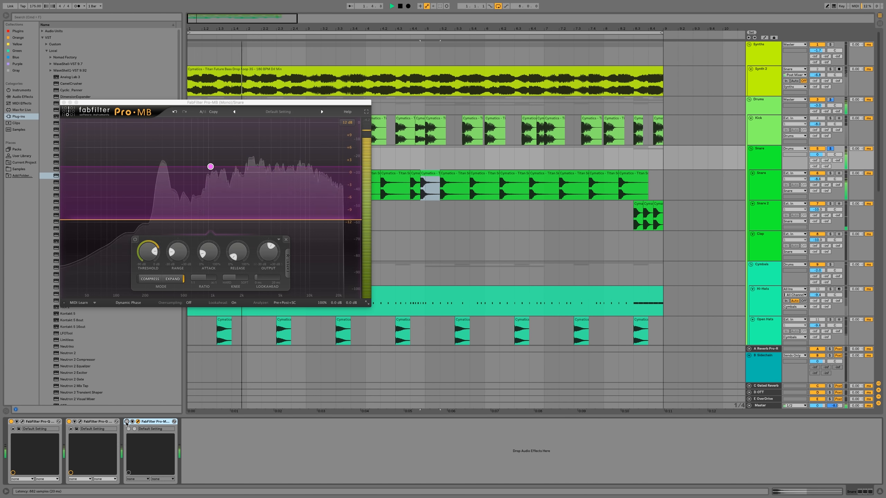
{"action": "left_click", "coordinate": [127, 421]}
{"action": "left_click", "coordinate": [127, 421]}
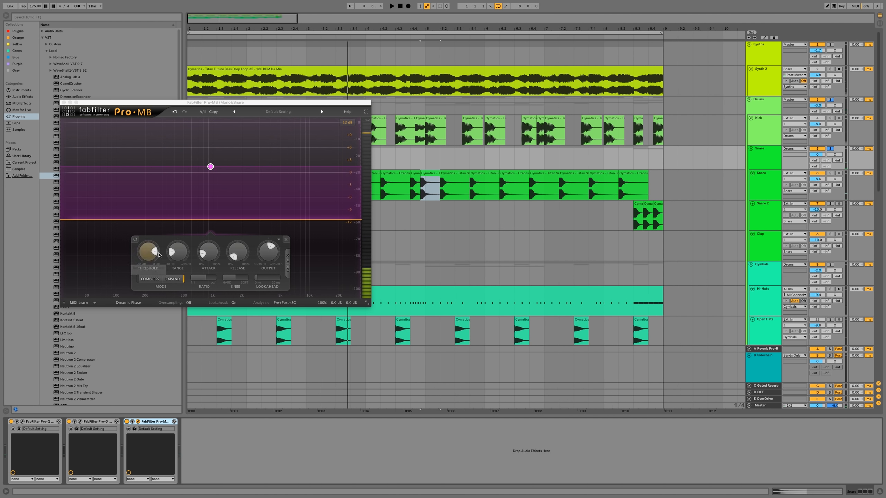
Step: Lower the expander band's range to about -16 dB and raise its threshold to about -11.3 dB
{"action": "mouse_move", "coordinate": [155, 252]}
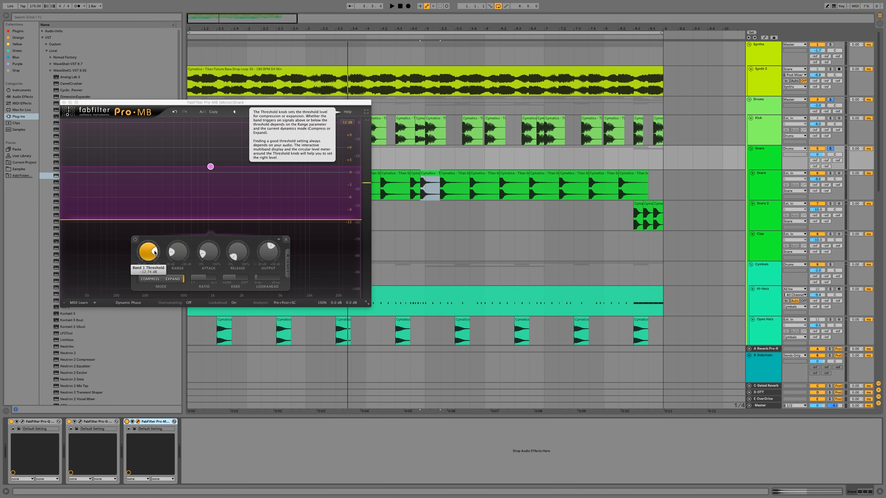
{"action": "key", "text": "space"}
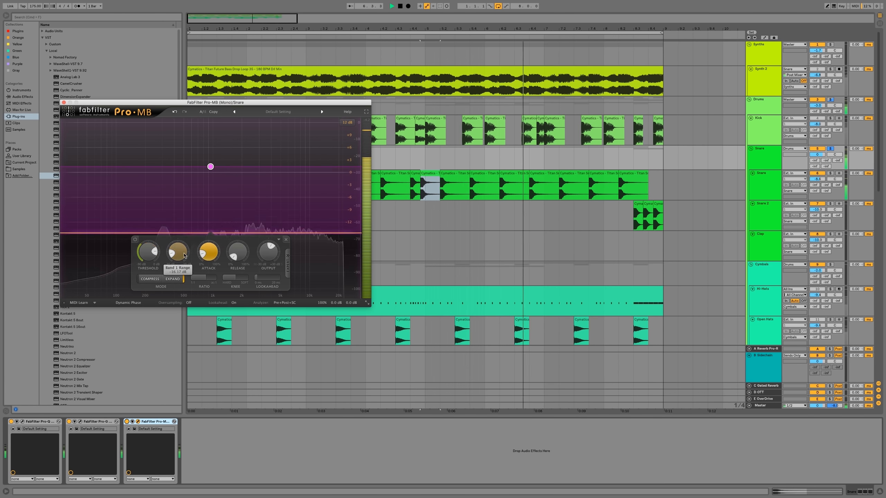
{"action": "scroll", "coordinate": [271, 249], "scroll_direction": "up", "scroll_amount": 2}
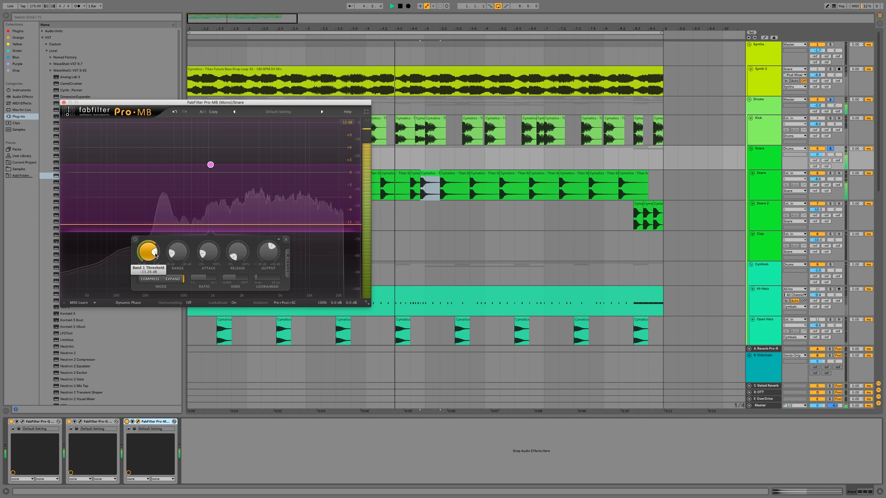
Step: Close Pro-MB, add FabFilter Saturn (Mono) to the Snare group and split it into five frequency bands
{"action": "left_click", "coordinate": [63, 102]}
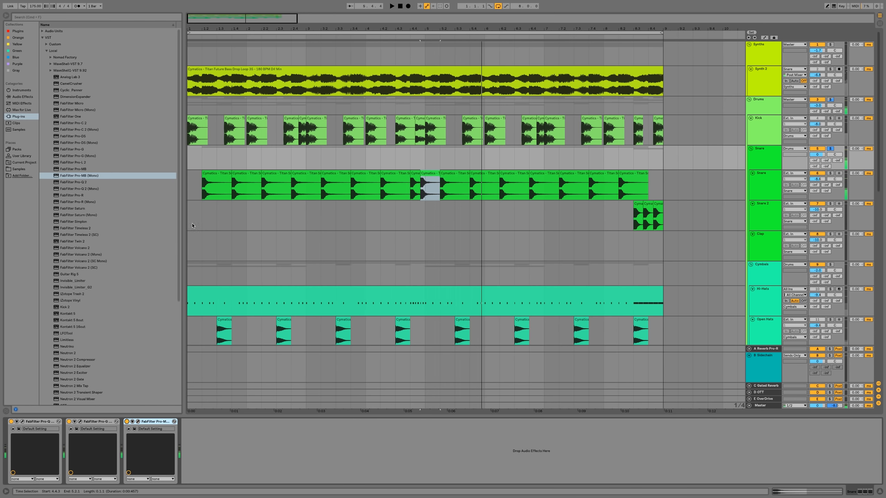
{"action": "double_click", "coordinate": [87, 214]}
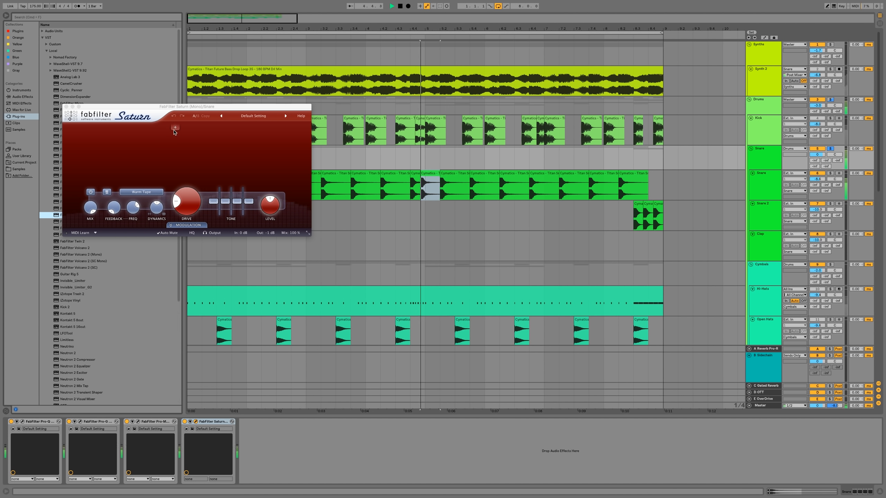
{"action": "left_click", "coordinate": [141, 132]}
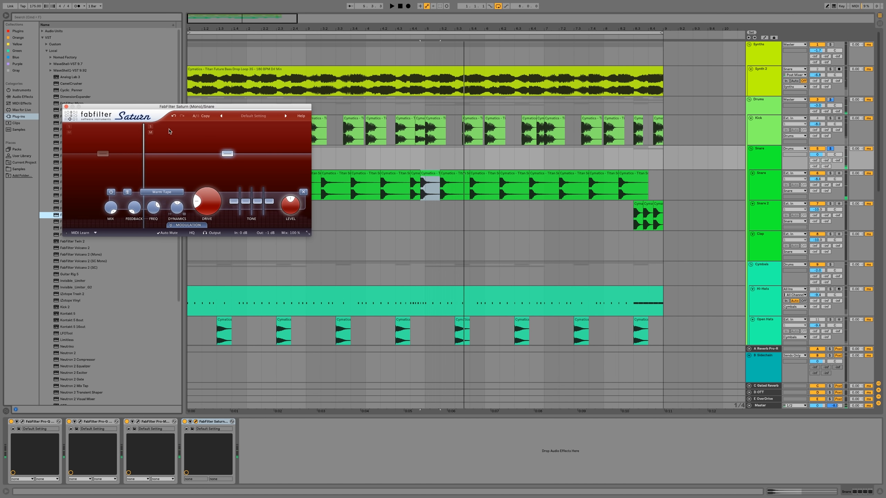
{"action": "left_click", "coordinate": [181, 129]}
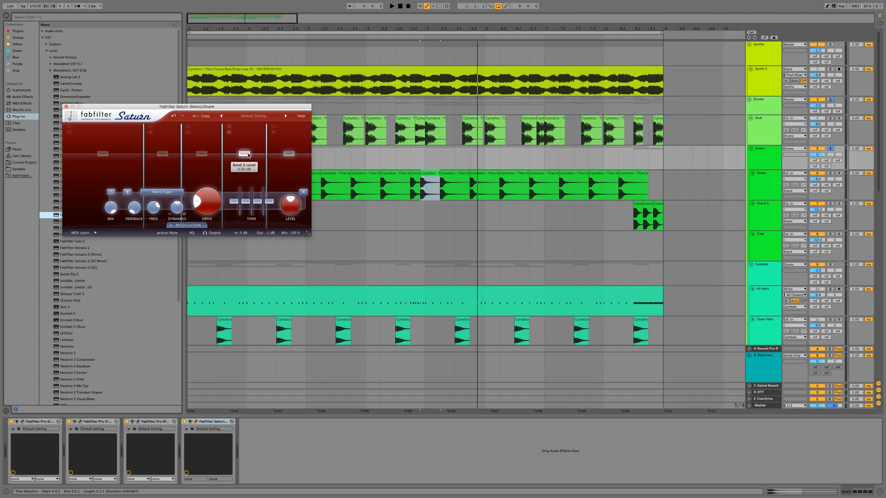
Step: Set band 4 to the Clean Tube style with drive at about 79% and level at about +0.3 dB
{"action": "left_click_drag", "start_coordinate": [249, 155], "coordinate": [249, 156]}
{"action": "key", "text": "space"}
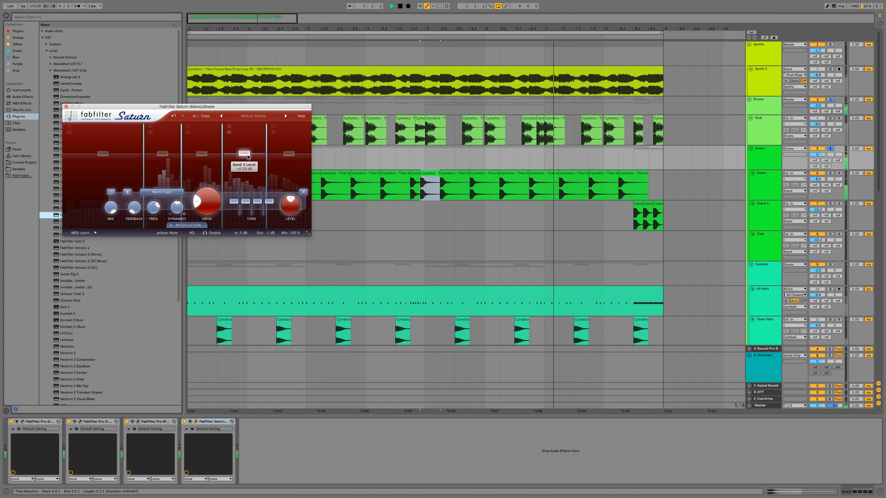
{"action": "left_click_drag", "start_coordinate": [207, 201], "coordinate": [224, 195]}
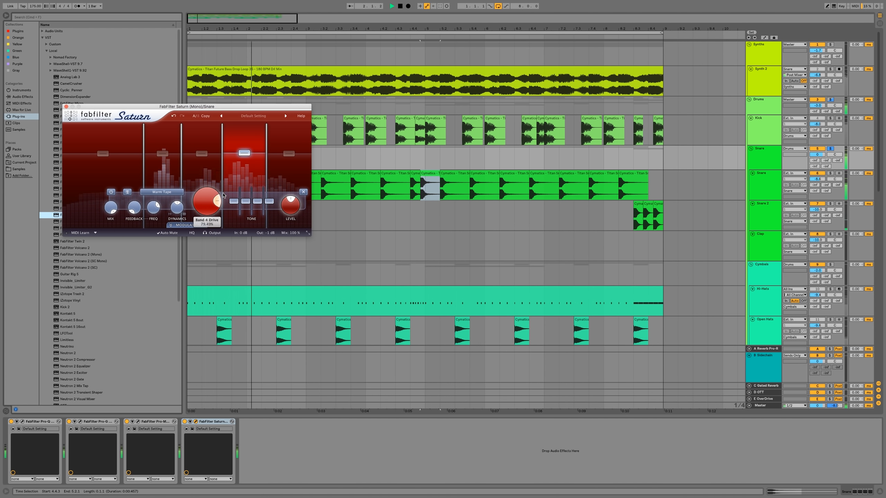
{"action": "left_click", "coordinate": [162, 192]}
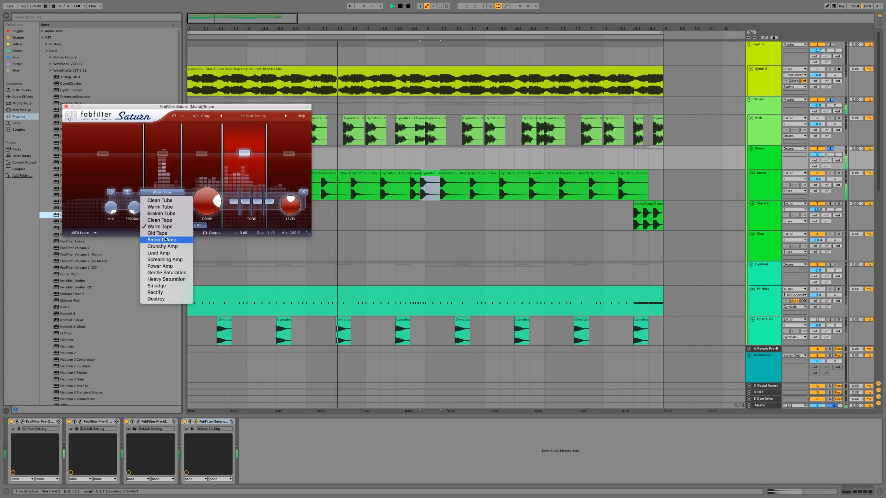
{"action": "left_click", "coordinate": [158, 201]}
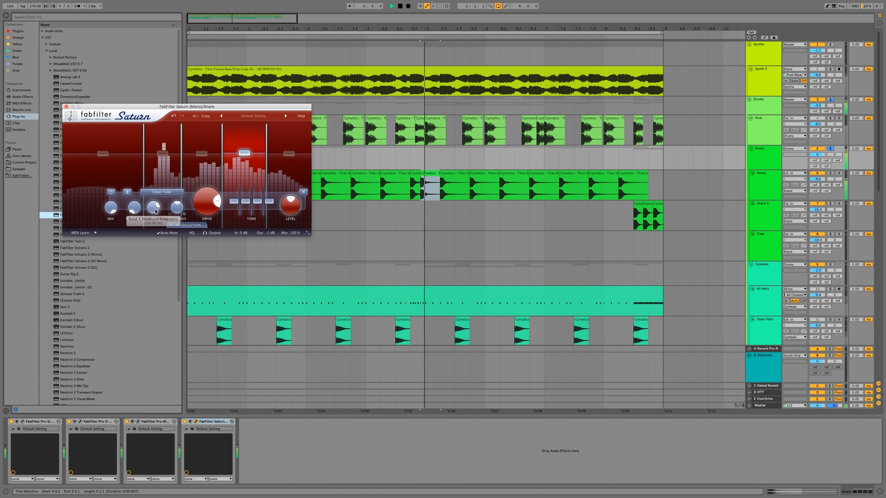
Step: Set band 2 to the Warm Tube style, raise its drive to roughly 40% or slightly above, and boost its mid tone slightly
{"action": "left_click_drag", "start_coordinate": [214, 202], "coordinate": [257, 200]}
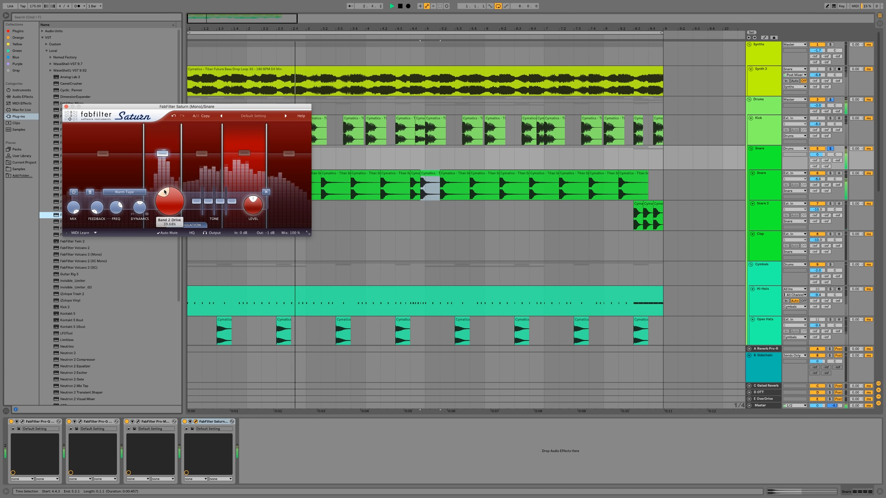
{"action": "left_click", "coordinate": [127, 193]}
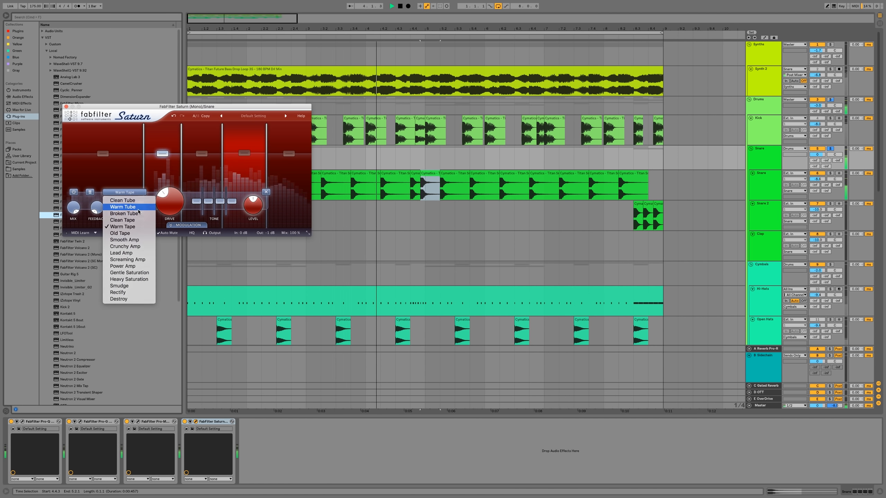
{"action": "left_click", "coordinate": [138, 209]}
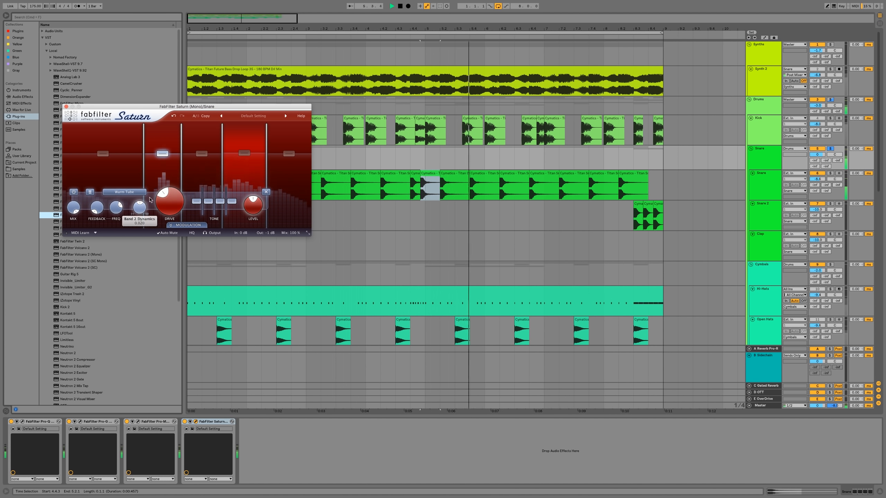
{"action": "left_click_drag", "start_coordinate": [169, 201], "coordinate": [170, 197]}
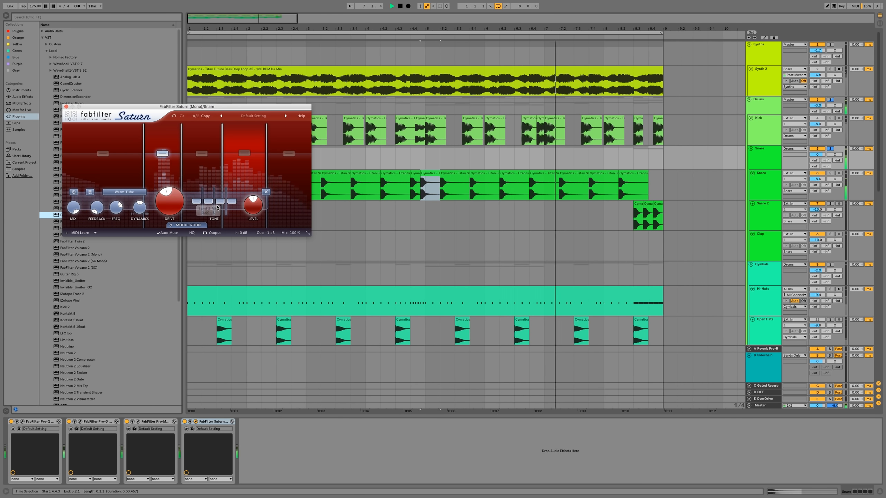
{"action": "left_click_drag", "start_coordinate": [209, 202], "coordinate": [210, 199]}
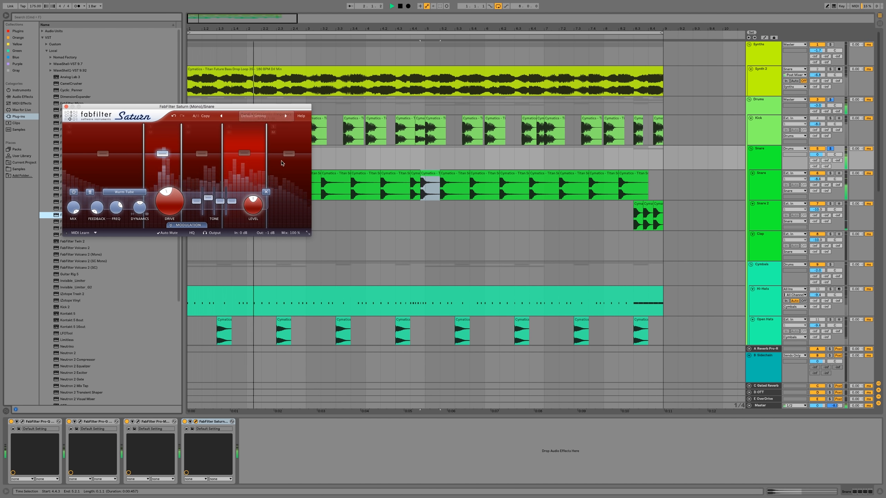
Step: Set band 5 of Saturn to the Lead Amp style and raise its drive past the halfway point during playback
{"action": "left_click", "coordinate": [272, 176]}
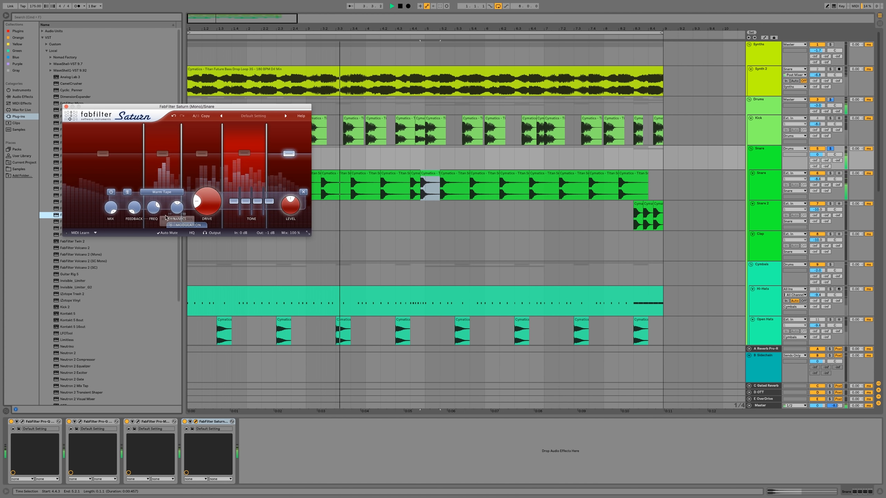
{"action": "left_click", "coordinate": [163, 192]}
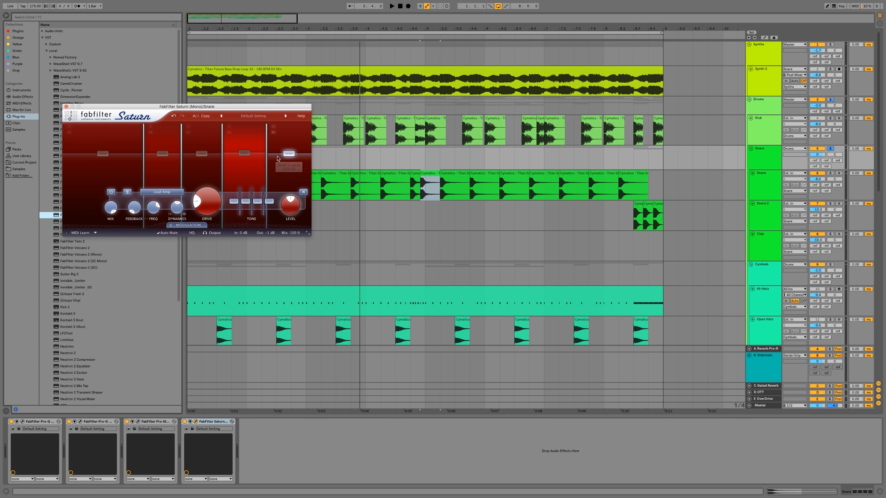
{"action": "key", "text": "space"}
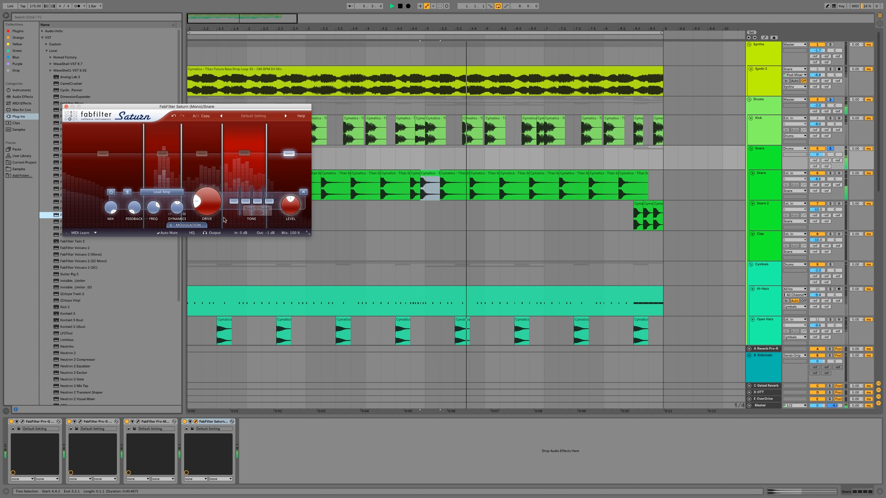
{"action": "left_click_drag", "start_coordinate": [205, 208], "coordinate": [208, 181]}
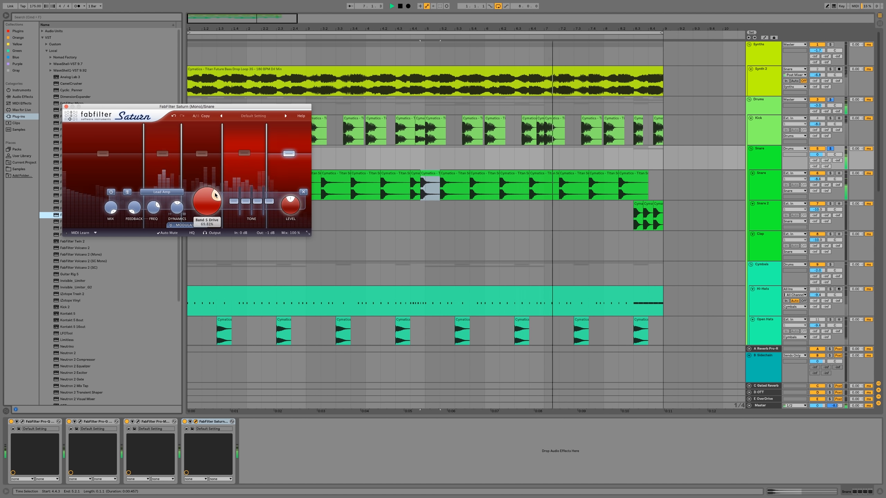
Step: Try the Screaming Amp and Power Amp styles on band 5 with its drive at about 82%
{"action": "left_click", "coordinate": [169, 192]}
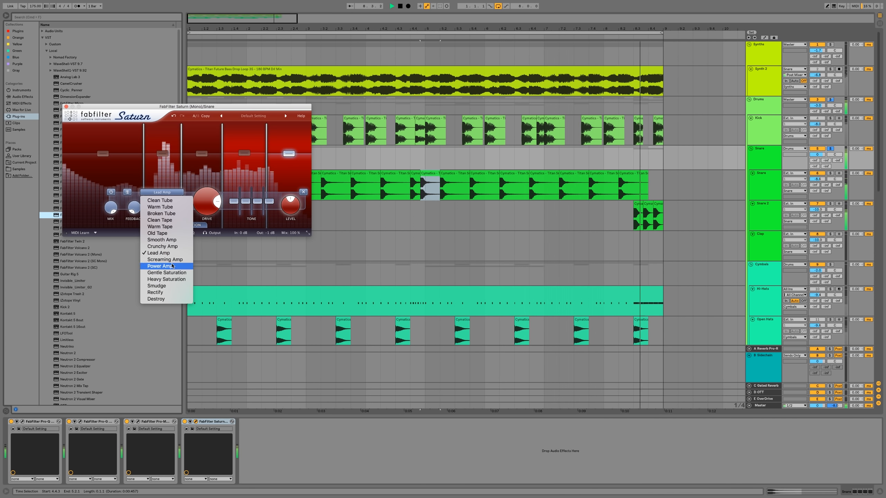
{"action": "left_click", "coordinate": [167, 267]}
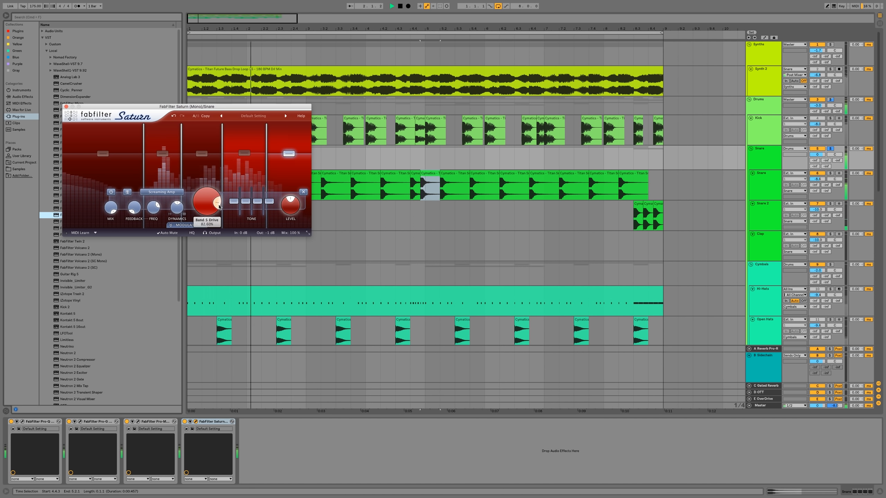
{"action": "left_click", "coordinate": [162, 192]}
{"action": "left_click", "coordinate": [168, 274]}
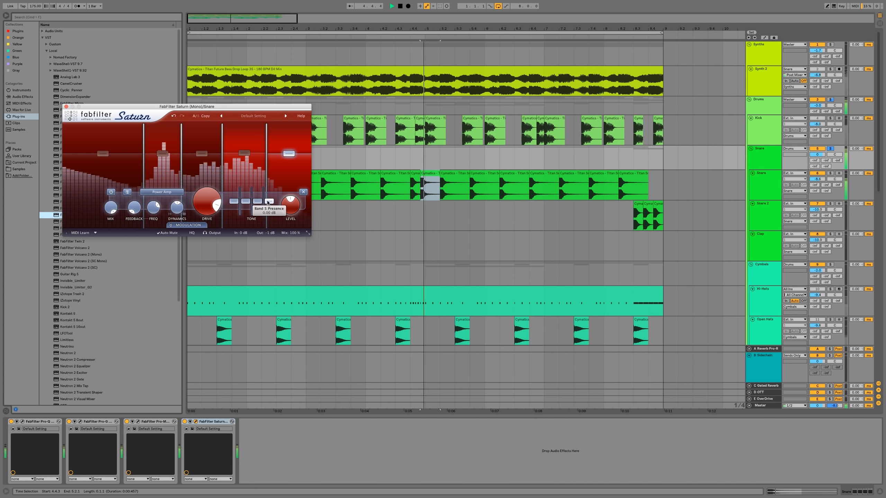
Step: Boost band 5's presence and treble slightly, adjust its drive and change its style to Clean Tape
{"action": "left_click_drag", "start_coordinate": [269, 201], "coordinate": [268, 197]}
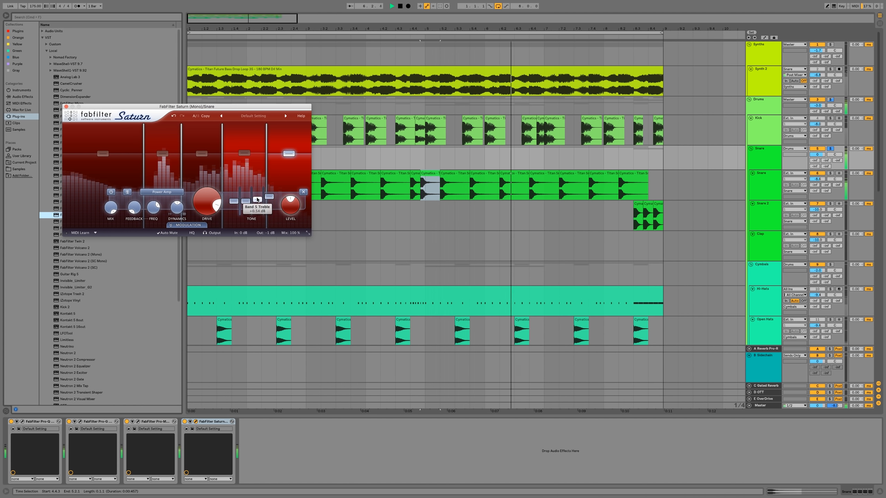
{"action": "left_click_drag", "start_coordinate": [209, 209], "coordinate": [217, 206]}
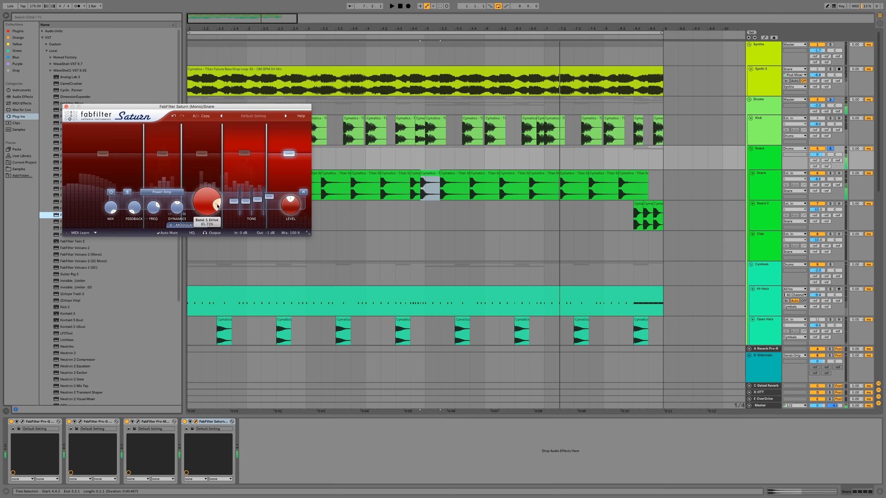
{"action": "left_click", "coordinate": [176, 195]}
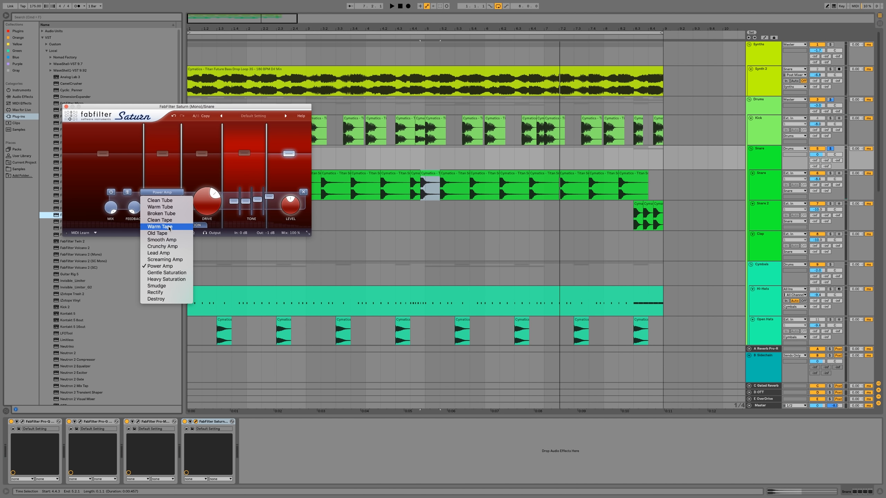
{"action": "left_click", "coordinate": [171, 220]}
{"action": "key", "text": "space"}
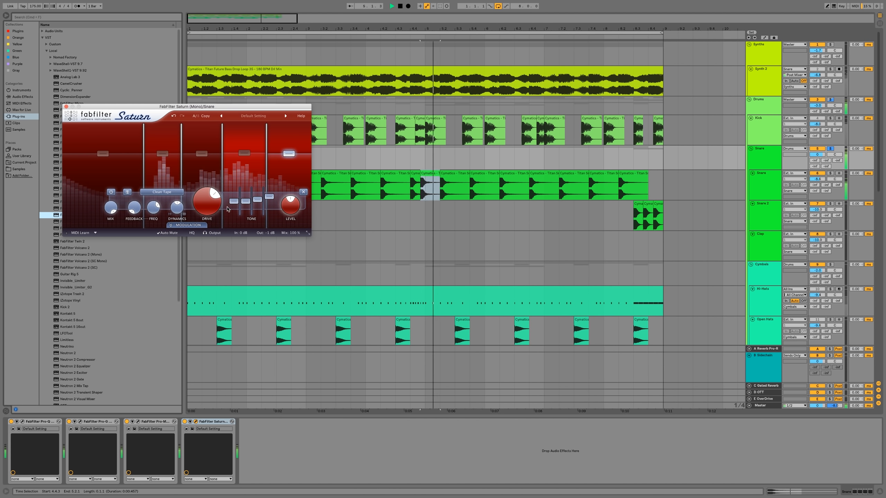
Step: Compare the snare's sound with Saturn bypassed and active, leave it on and close its window
{"action": "left_click", "coordinate": [184, 422]}
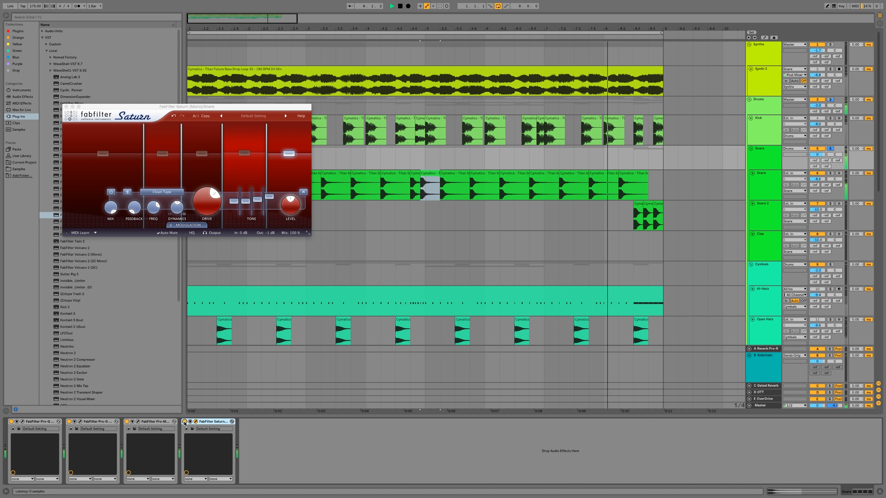
{"action": "left_click", "coordinate": [185, 422]}
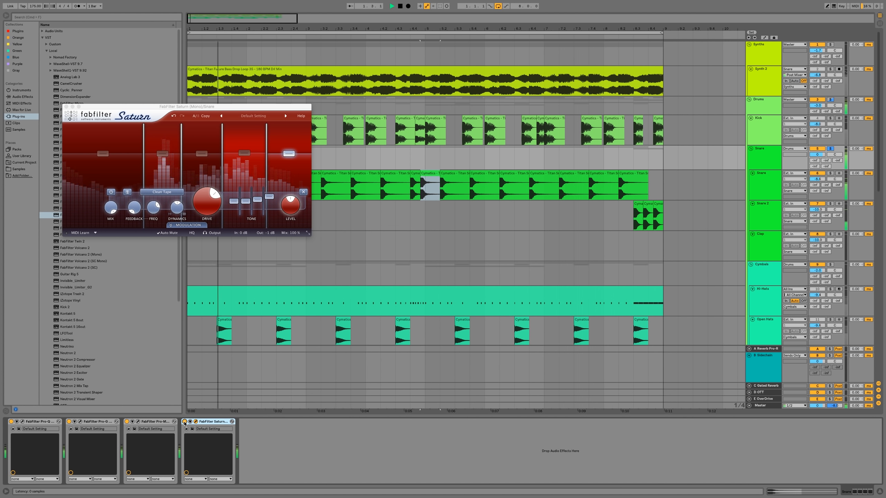
{"action": "left_click", "coordinate": [185, 422]}
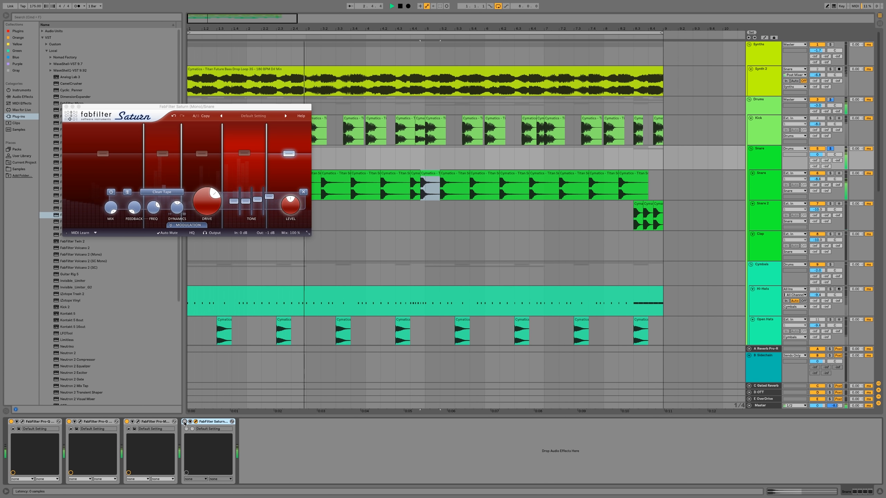
{"action": "left_click", "coordinate": [184, 422]}
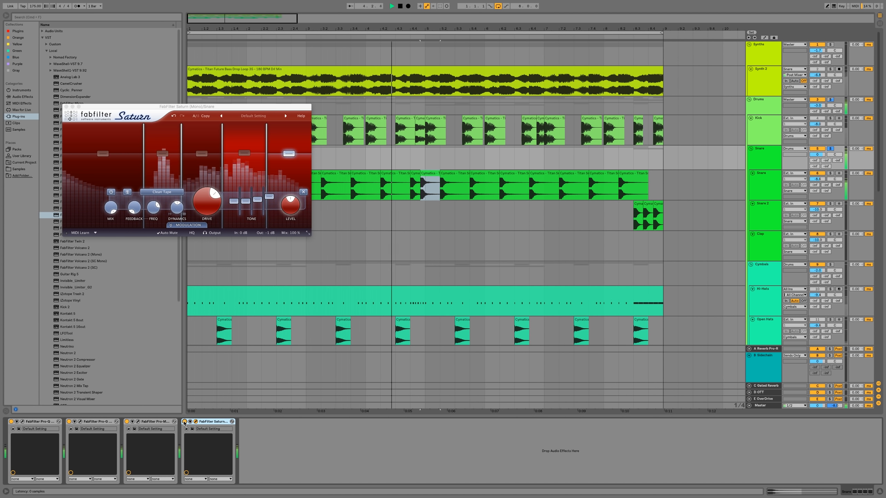
{"action": "left_click", "coordinate": [184, 422]}
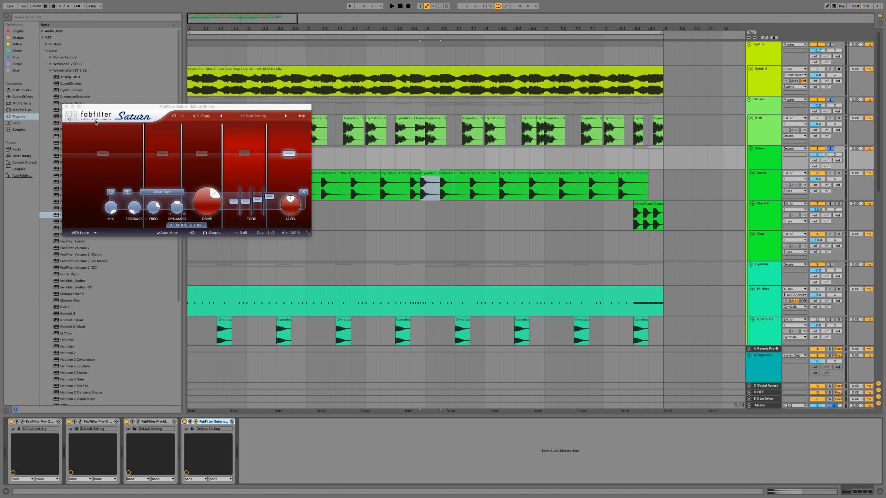
{"action": "left_click", "coordinate": [66, 106]}
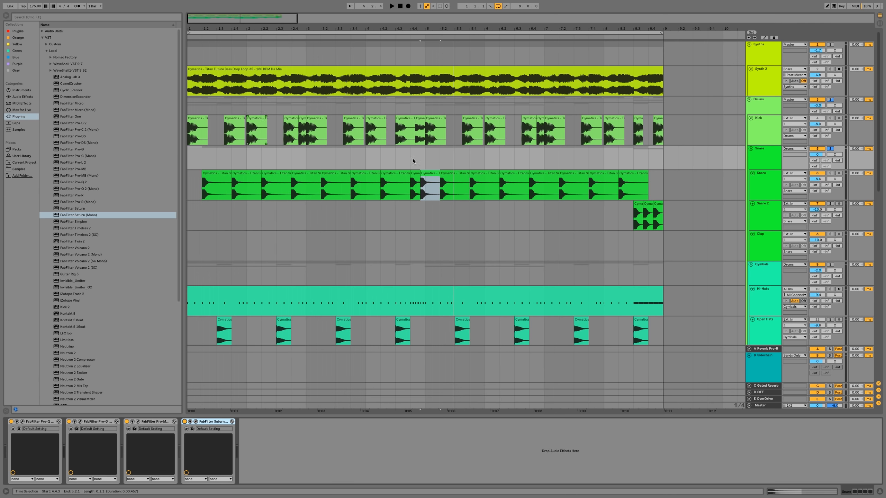
Step: Unsolo the Snare group and play the drop to hear the processed snare in the full mix
{"action": "left_click", "coordinate": [831, 150]}
{"action": "key", "text": "space"}
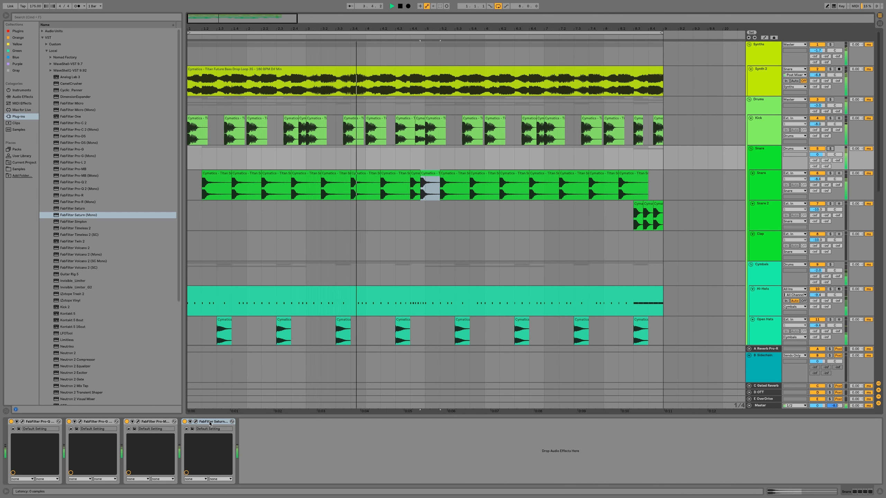
{"action": "key", "text": "space"}
Step: Move Saturn directly after Pro-Q in the Snare group's effect chain, play the full mix and keep the Snare group selected
{"action": "left_click_drag", "start_coordinate": [210, 424], "coordinate": [72, 430]}
{"action": "key", "text": "space"}
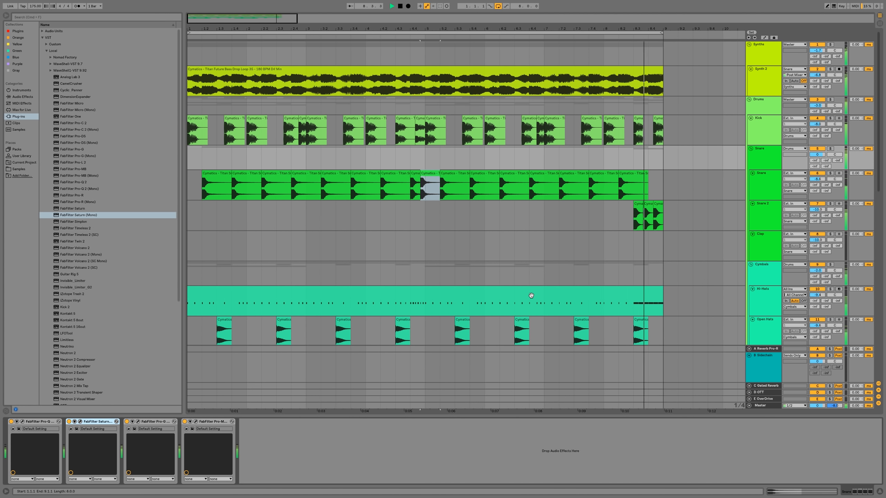
{"action": "key", "text": "space"}
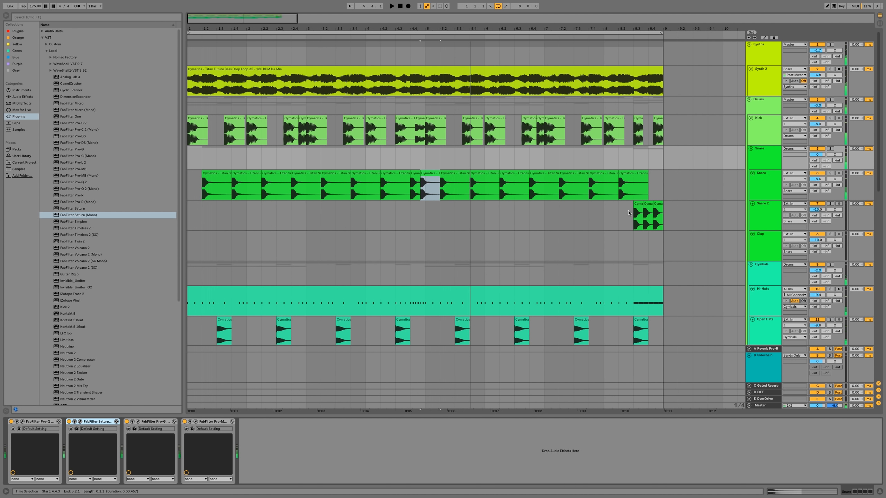
{"action": "left_click", "coordinate": [632, 213]}
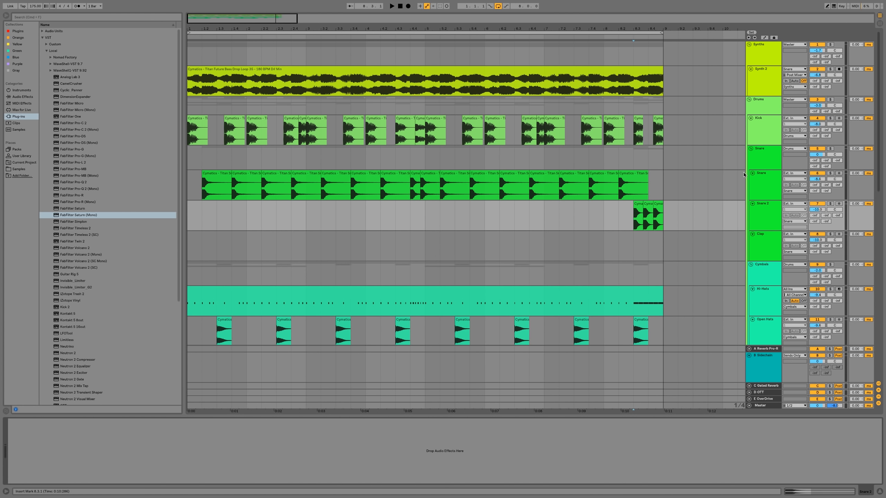
{"action": "left_click", "coordinate": [752, 168]}
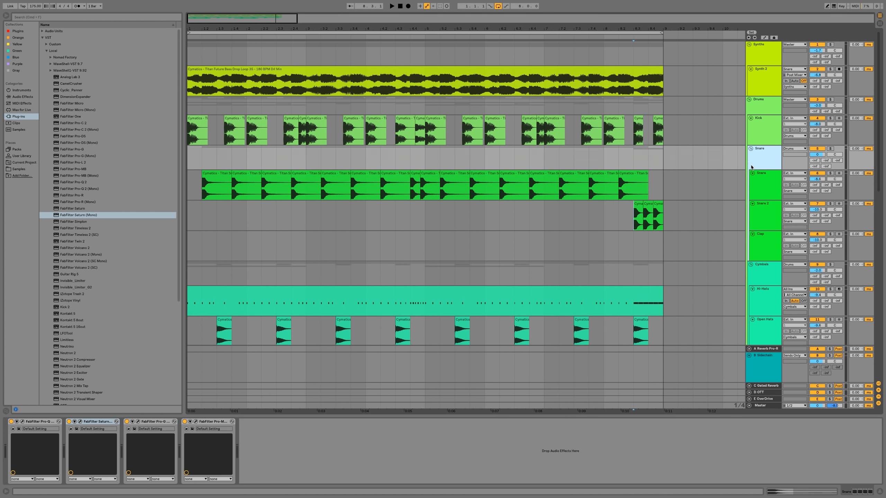
Step: Try Saturn at the end of the Snare group's chain, return it directly after Pro-Q, and play the closing snare fill in the mix
{"action": "left_click", "coordinate": [91, 420]}
{"action": "left_click_drag", "start_coordinate": [313, 434], "coordinate": [313, 434]}
{"action": "left_click", "coordinate": [633, 210]}
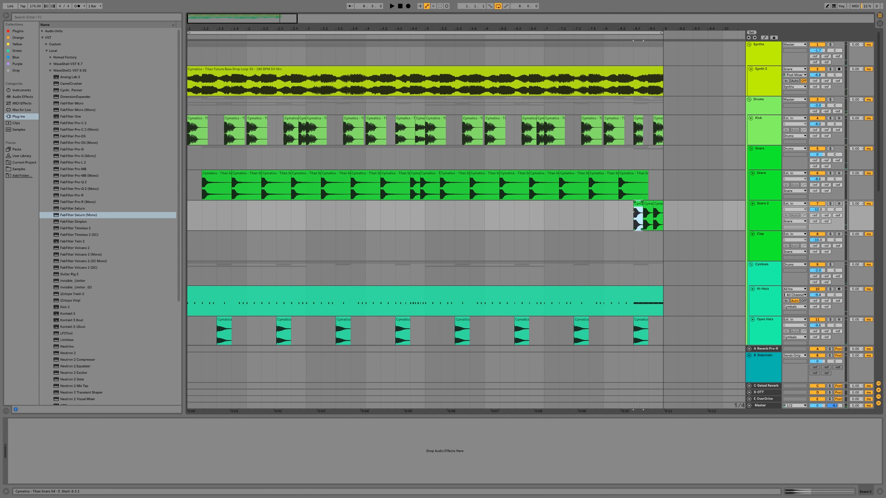
{"action": "left_click", "coordinate": [766, 160]}
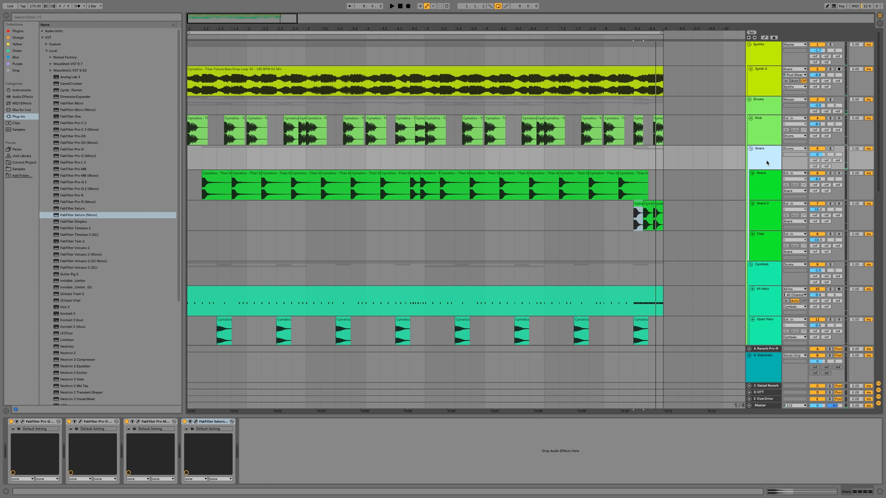
{"action": "left_click", "coordinate": [205, 423]}
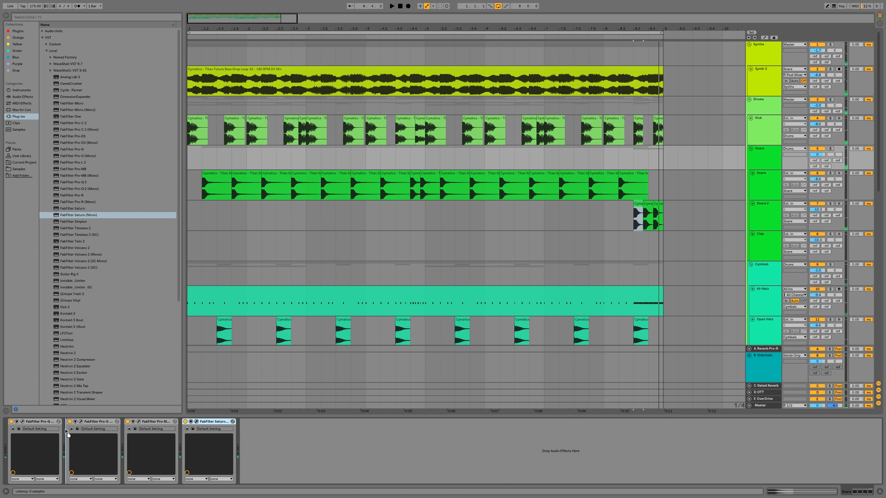
{"action": "left_click_drag", "start_coordinate": [67, 435], "coordinate": [66, 434]}
{"action": "left_click_drag", "start_coordinate": [635, 276], "coordinate": [643, 276]}
{"action": "key", "text": "space"}
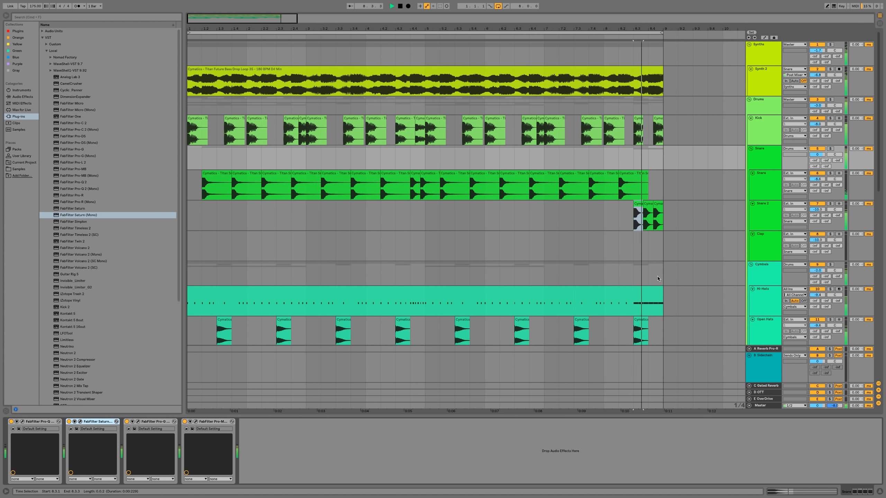
{"action": "key", "text": "space"}
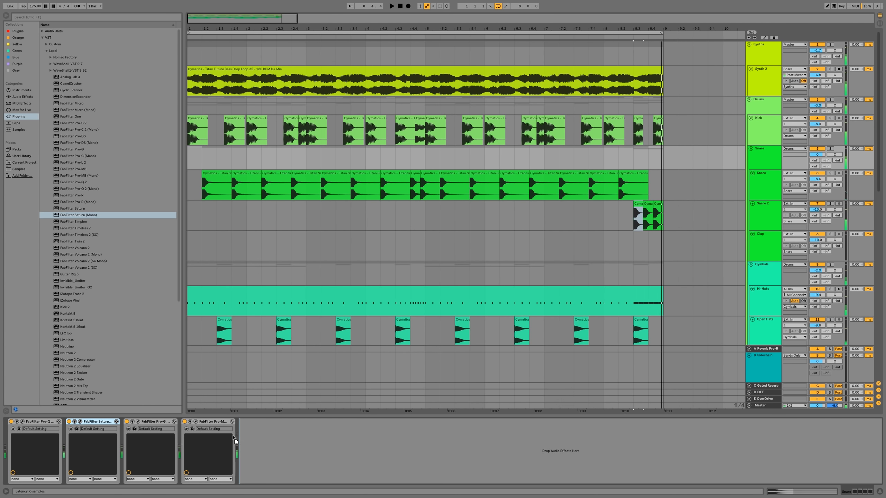
Step: Compare the Snare group, soloed for part of the test, with Saturn last in the chain and with Saturn directly after Pro-Q
{"action": "key", "text": "space"}
{"action": "key", "text": "space"}
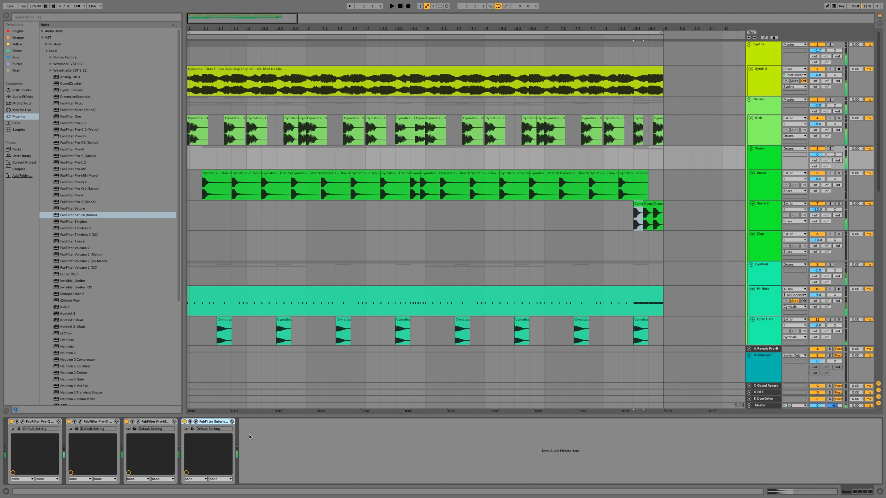
{"action": "left_click", "coordinate": [830, 149]}
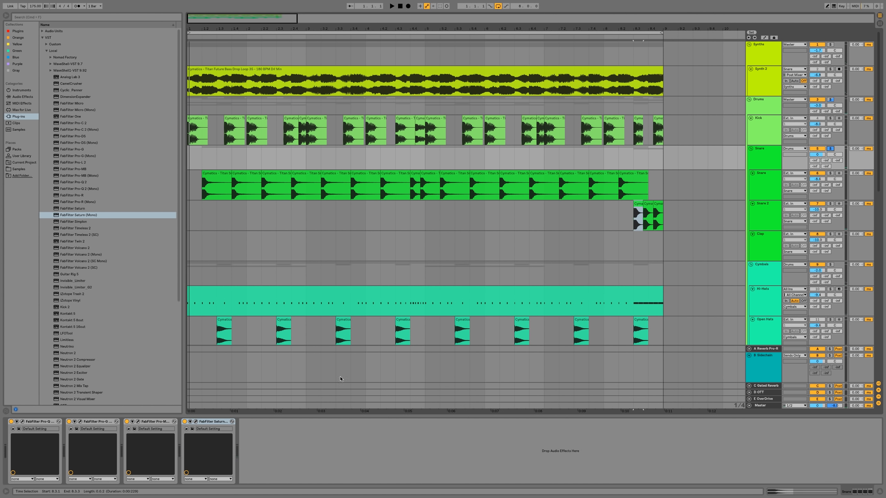
{"action": "key", "text": "space"}
{"action": "left_click", "coordinate": [90, 430]}
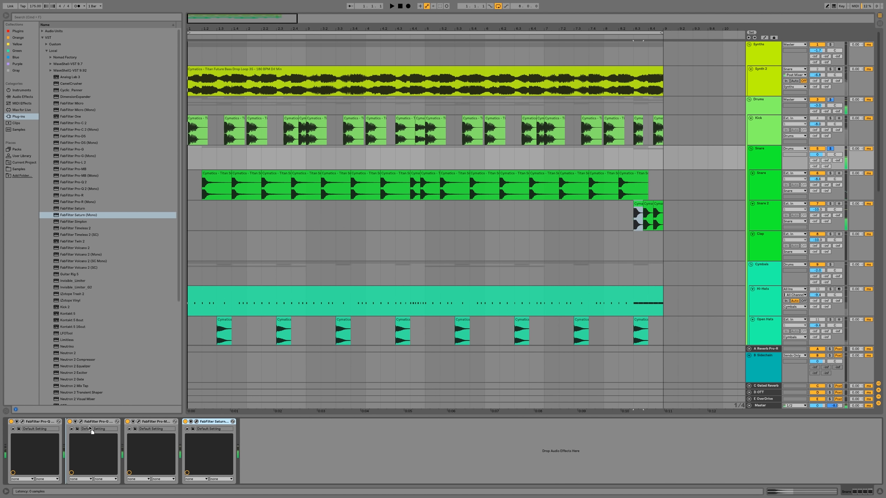
{"action": "left_click_drag", "start_coordinate": [75, 428], "coordinate": [95, 425]}
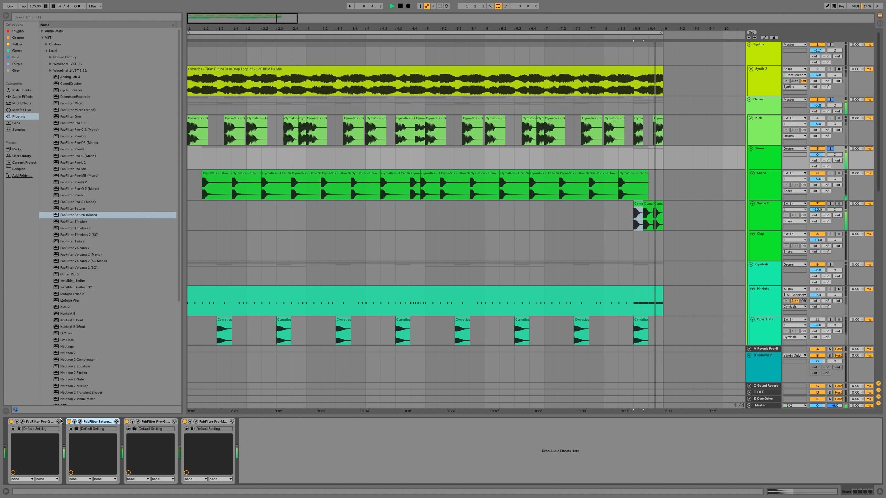
{"action": "left_click", "coordinate": [830, 150]}
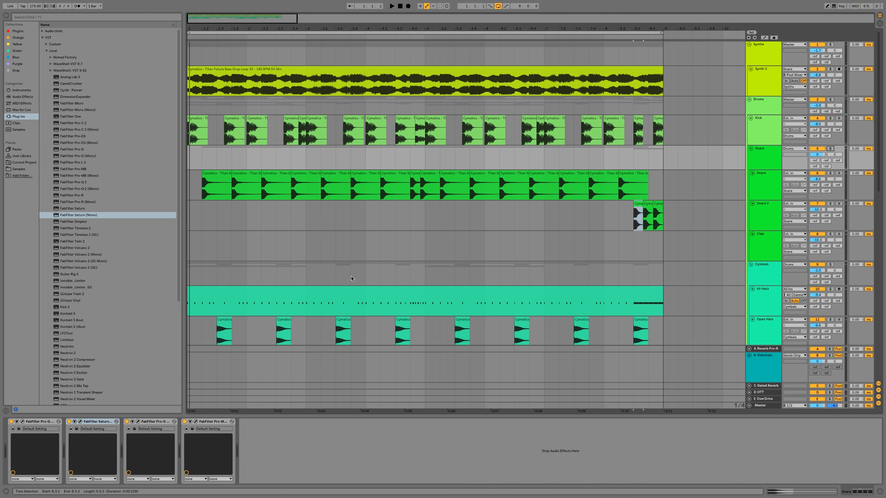
Step: Play the drop from the start and lower the Snare group's volume to about -2 dB
{"action": "left_click", "coordinate": [190, 188]}
{"action": "key", "text": "space"}
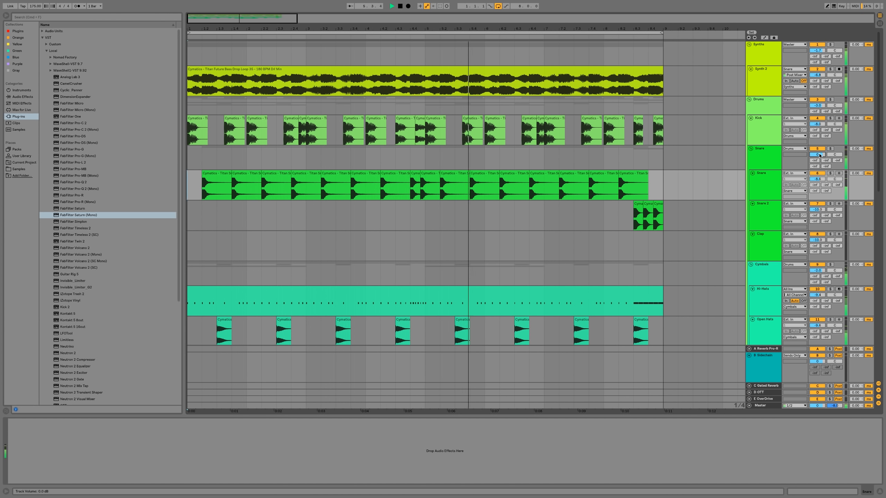
{"action": "key", "text": "space"}
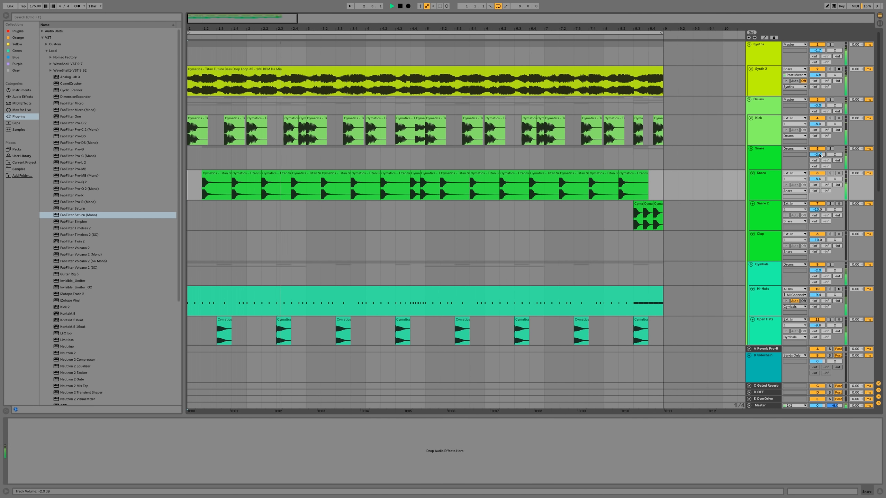
Step: Group all four effects on the Snare group into one Audio Effect Rack
{"action": "left_click", "coordinate": [766, 159]}
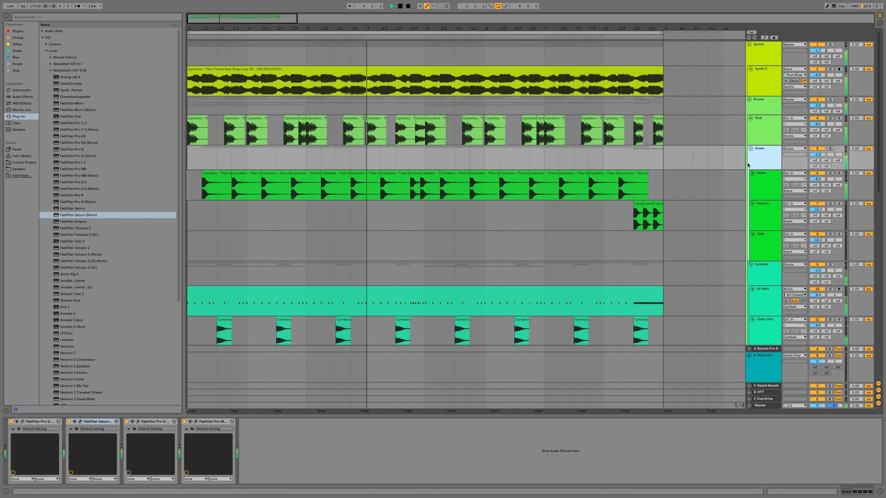
{"action": "key", "text": "space"}
{"action": "left_click", "coordinate": [224, 424]}
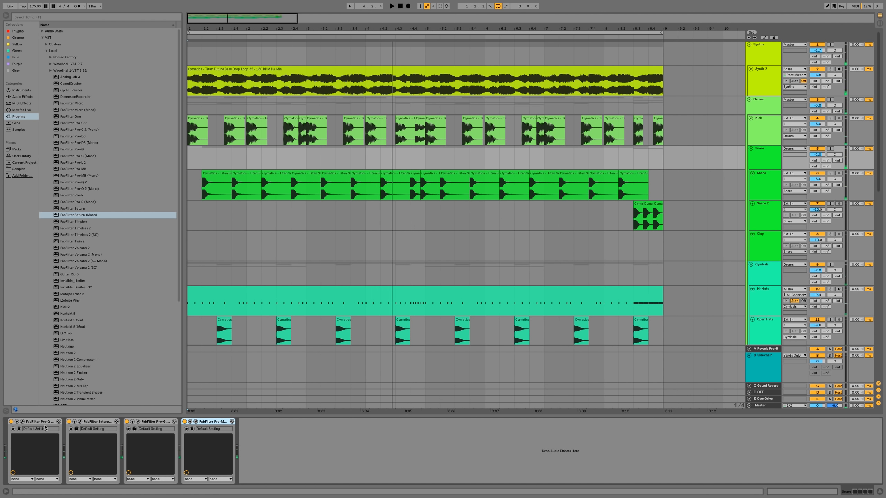
{"action": "key", "text": "super+g"}
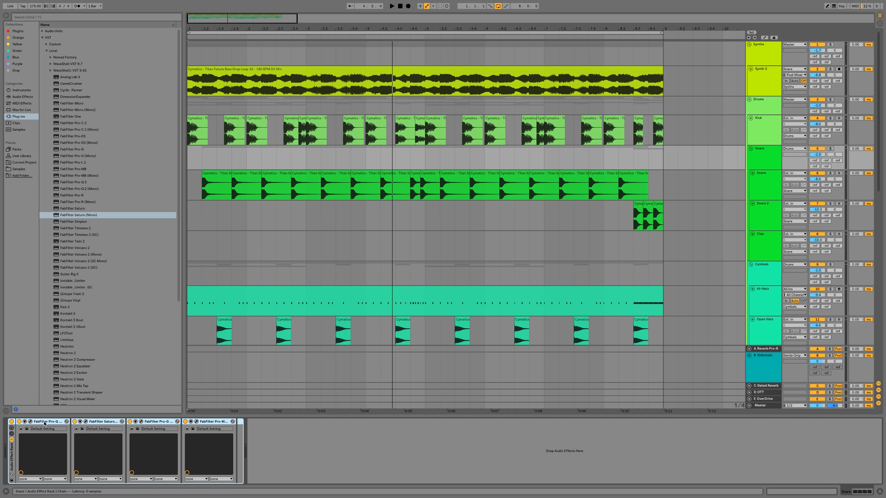
Step: Compare the drop with the Snare group's effect rack off and on, leave the rack on and replay the mix
{"action": "key", "text": "space"}
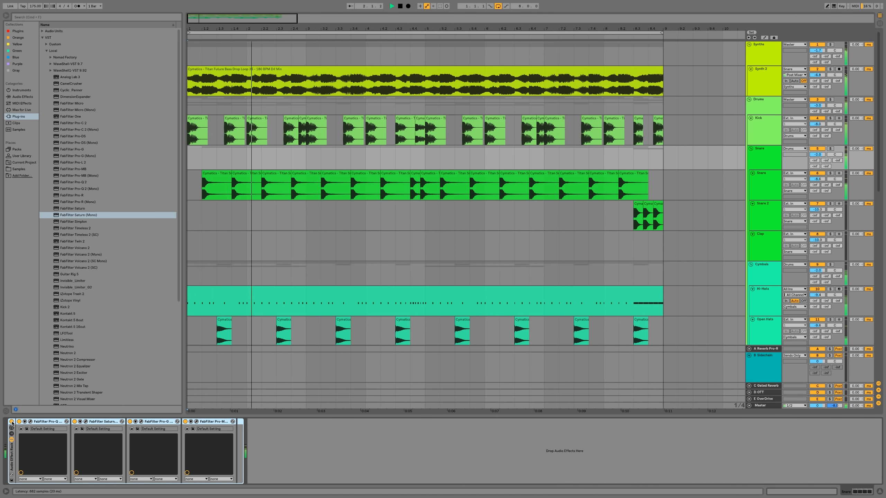
{"action": "left_click", "coordinate": [11, 422]}
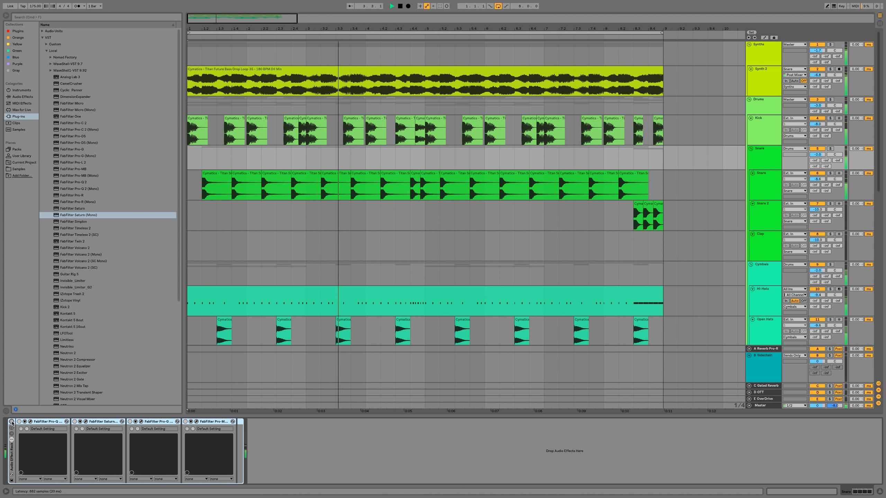
{"action": "left_click", "coordinate": [11, 422]}
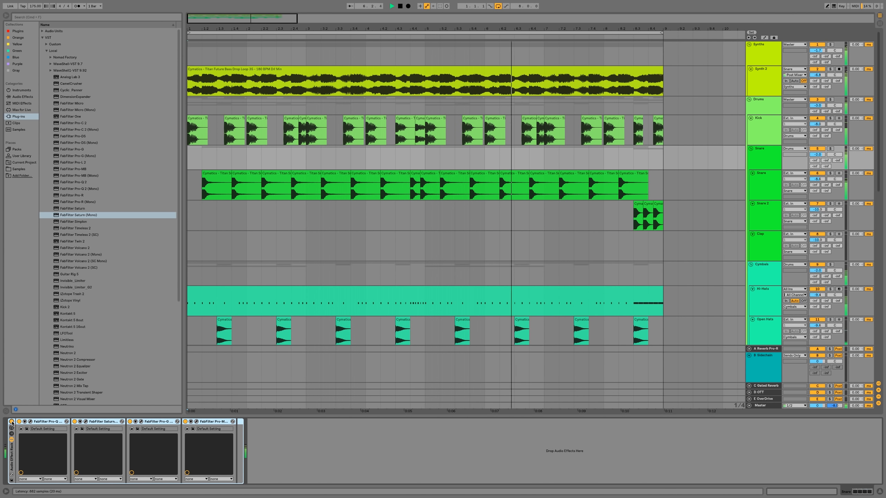
{"action": "left_click", "coordinate": [11, 422]}
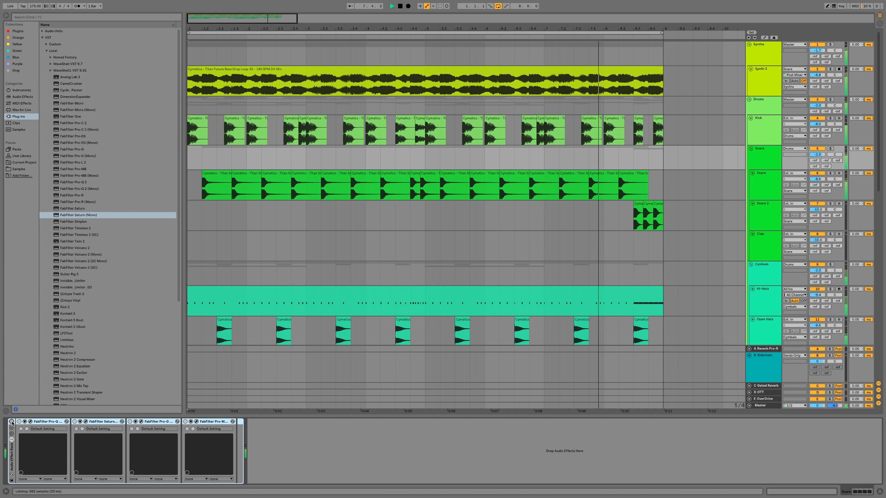
{"action": "left_click", "coordinate": [12, 422]}
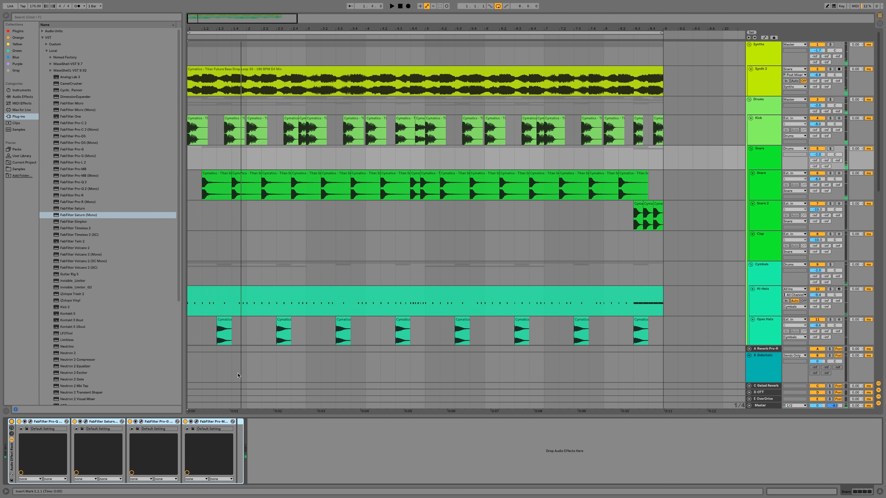
{"action": "key", "text": "space"}
{"action": "key", "text": "space"}
{"action": "key", "text": "space"}
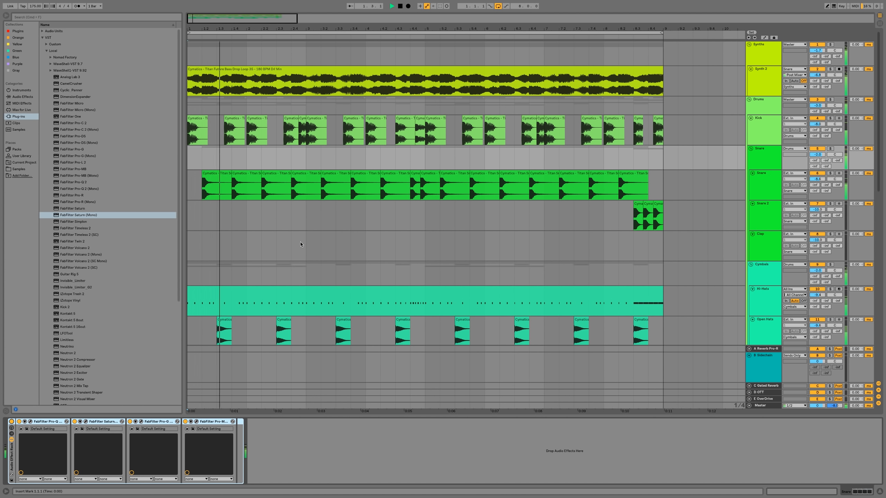
{"action": "key", "text": "space"}
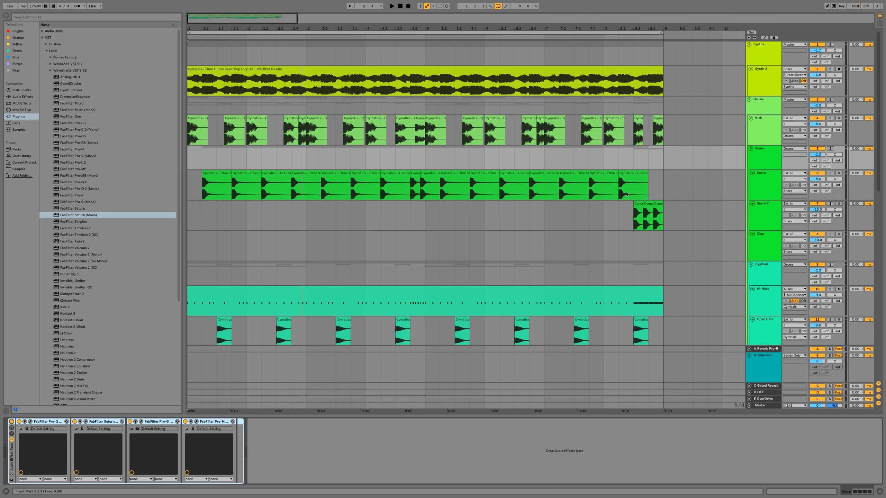
Step: Solo the Kick track and listen to the kick on its own
{"action": "left_click", "coordinate": [750, 135]}
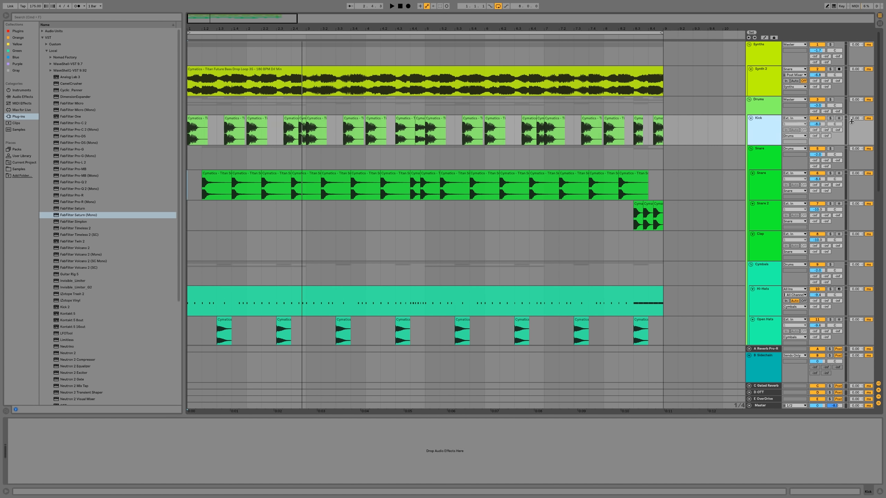
{"action": "left_click", "coordinate": [831, 119]}
{"action": "key", "text": "space"}
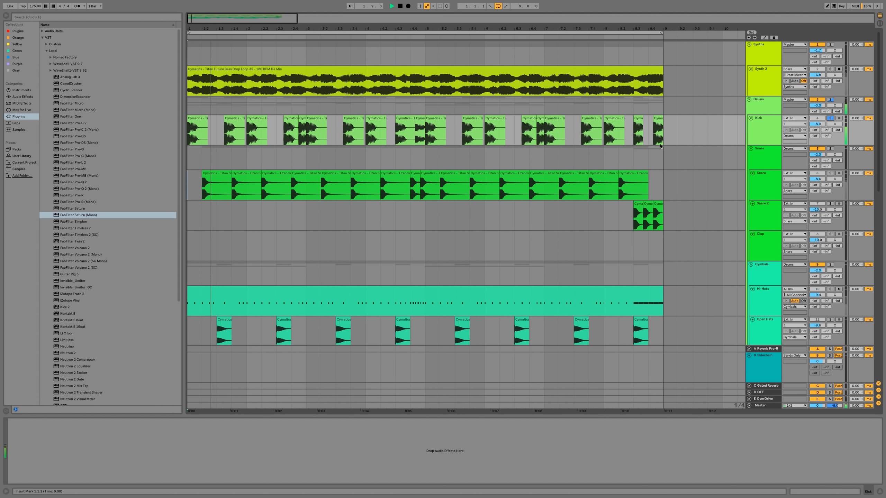
{"action": "left_click", "coordinate": [204, 124]}
{"action": "left_click", "coordinate": [257, 129]}
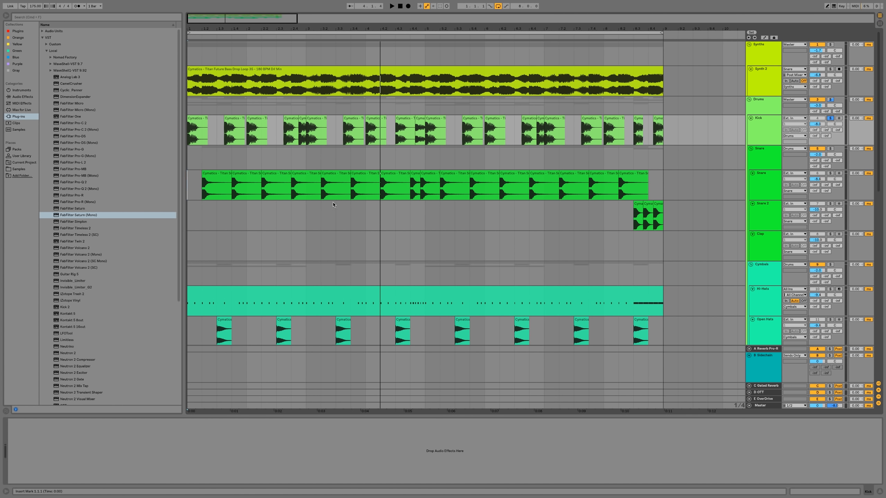
Step: Add FabFilter Saturn (Mono) to the Kick track, split it into three bands and raise band 3's level slightly
{"action": "double_click", "coordinate": [81, 215]}
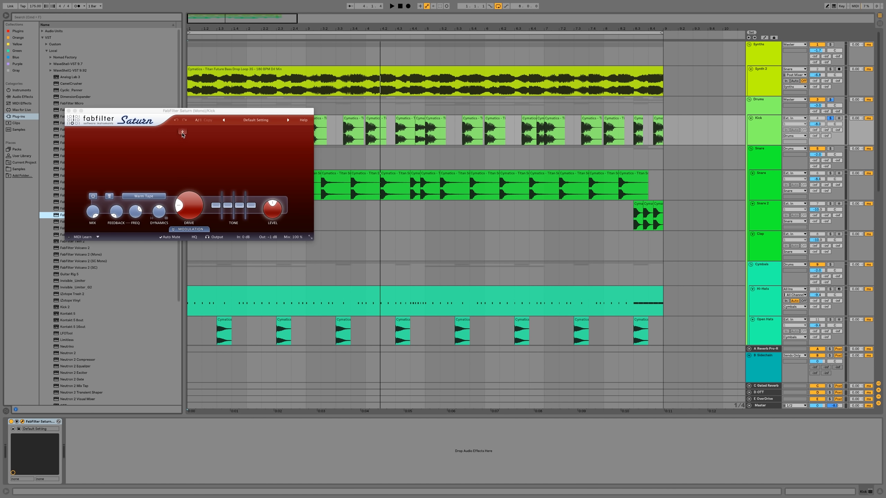
{"action": "left_click", "coordinate": [182, 134]}
{"action": "left_click", "coordinate": [266, 132]}
{"action": "left_click_drag", "start_coordinate": [290, 157], "coordinate": [290, 154]}
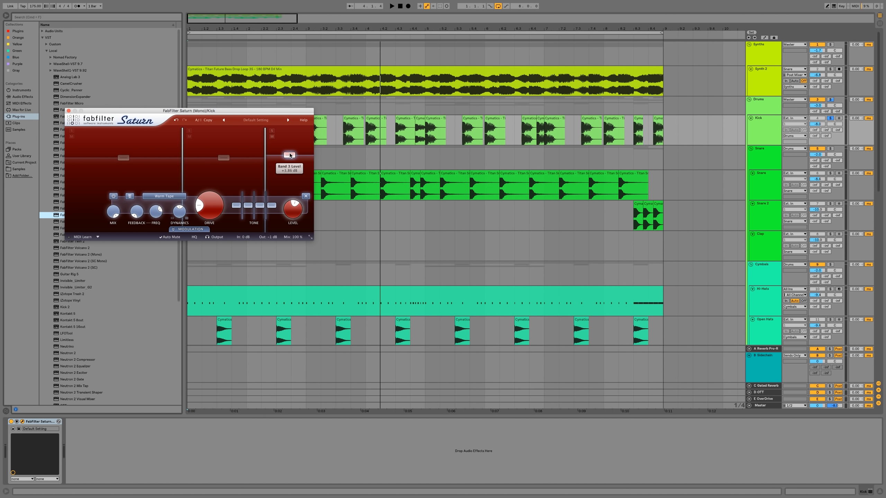
Step: Set band 3's style to Warm Tube, raise its drive and play the soloed kick
{"action": "left_click", "coordinate": [173, 197]}
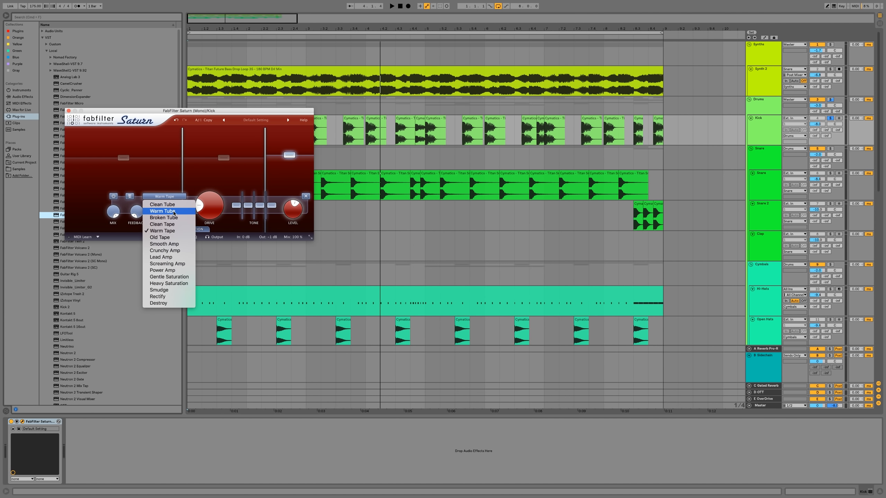
{"action": "left_click", "coordinate": [173, 212]}
{"action": "left_click_drag", "start_coordinate": [205, 201], "coordinate": [215, 198]}
{"action": "key", "text": "space"}
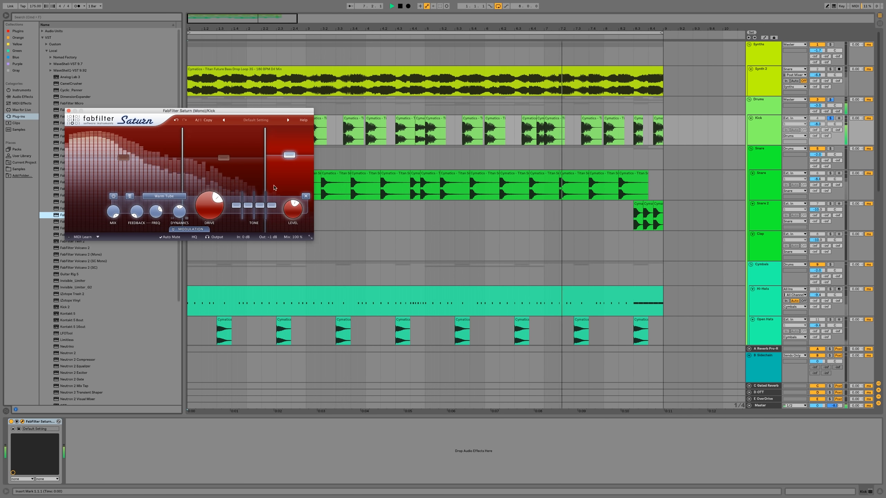
Step: Adjust band 1's drive while the kick plays, stop playback and close Saturn's window
{"action": "left_click", "coordinate": [168, 174]}
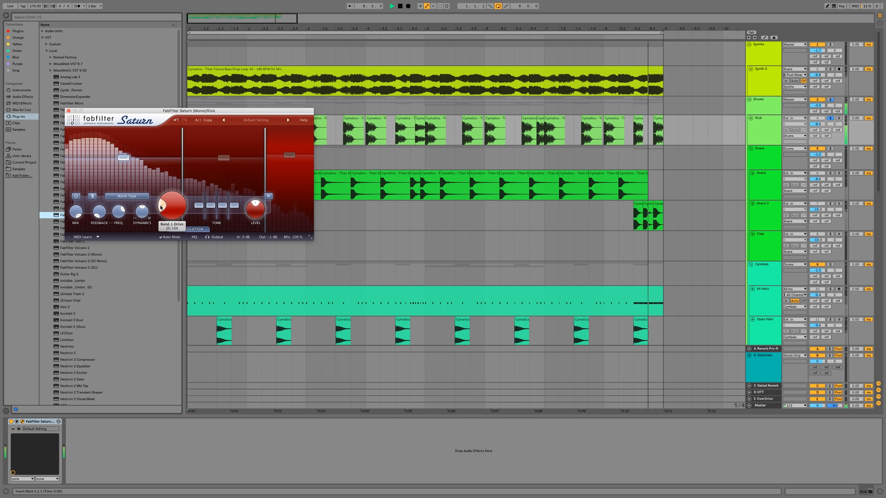
{"action": "scroll", "coordinate": [162, 206], "scroll_direction": "up", "scroll_amount": 1}
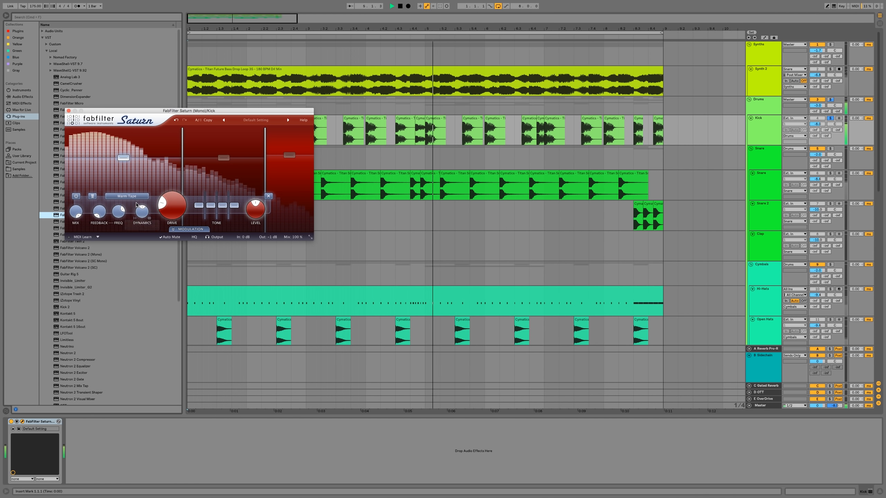
{"action": "key", "text": "space"}
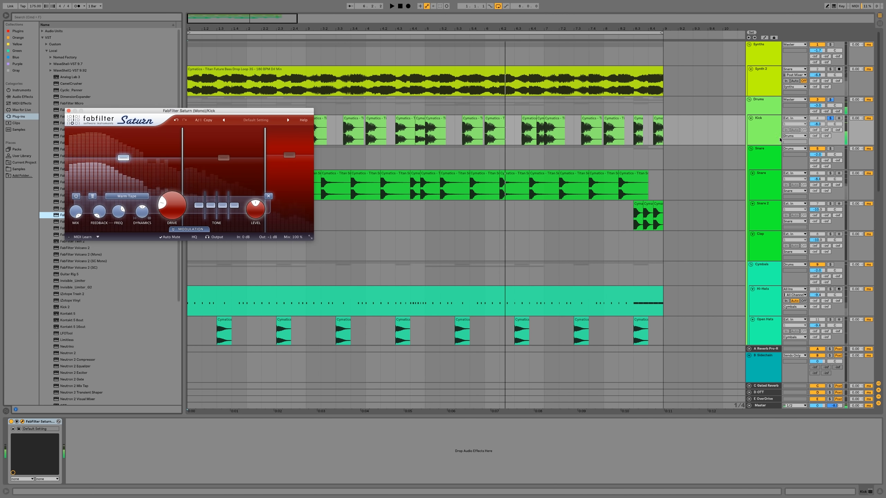
{"action": "left_click", "coordinate": [68, 111]}
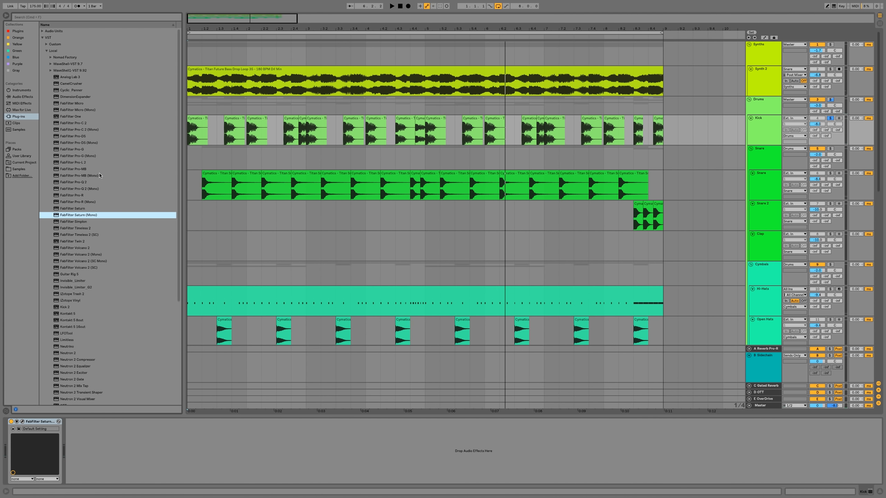
Step: Add FabFilter Pro-G to the Kick track, play the soloed kick and raise the gate's threshold
{"action": "double_click", "coordinate": [80, 150]}
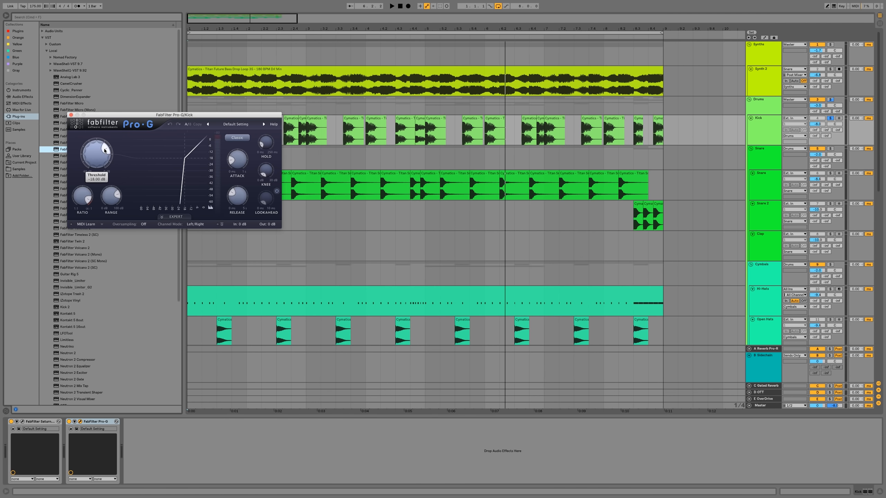
{"action": "key", "text": "space"}
{"action": "scroll", "coordinate": [105, 155], "scroll_direction": "up", "scroll_amount": 1}
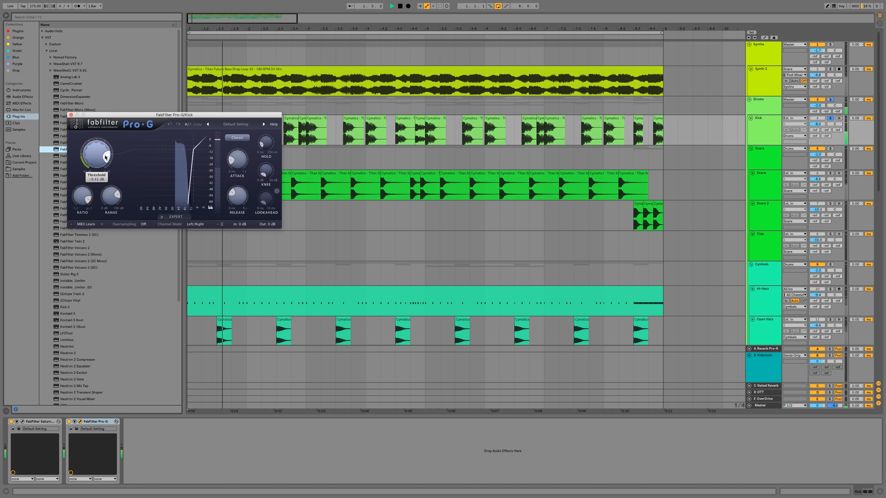
{"action": "scroll", "coordinate": [105, 159], "scroll_direction": "up", "scroll_amount": 8}
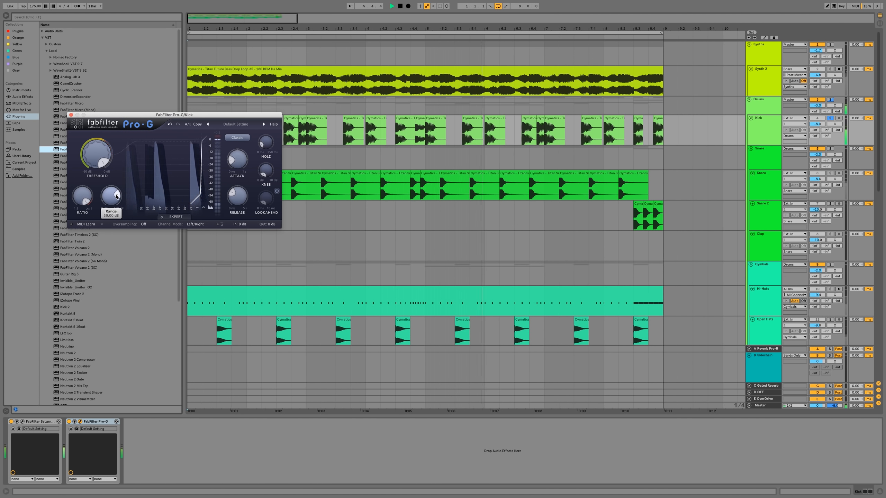
Step: Increase the gate's range and fine-tune its threshold near the upper end while the kick plays
{"action": "scroll", "coordinate": [114, 211], "scroll_direction": "up", "scroll_amount": 5}
{"action": "scroll", "coordinate": [107, 160], "scroll_direction": "down", "scroll_amount": 4}
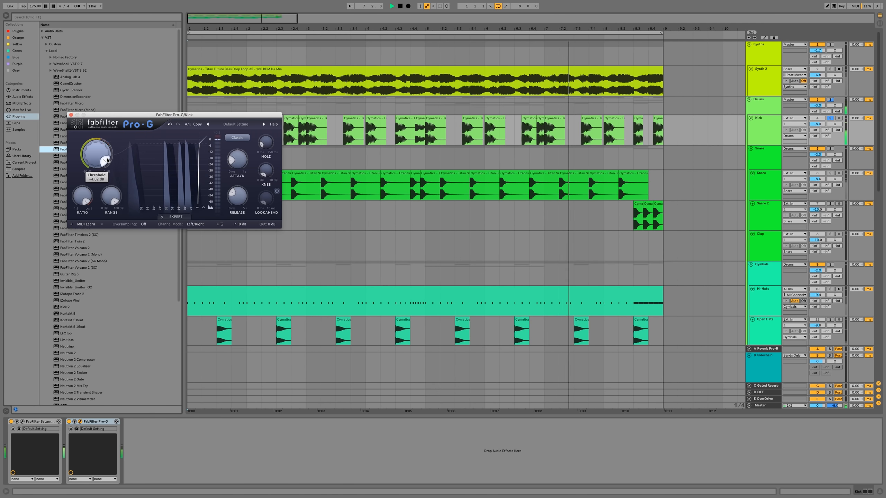
{"action": "scroll", "coordinate": [107, 159], "scroll_direction": "up", "scroll_amount": 2}
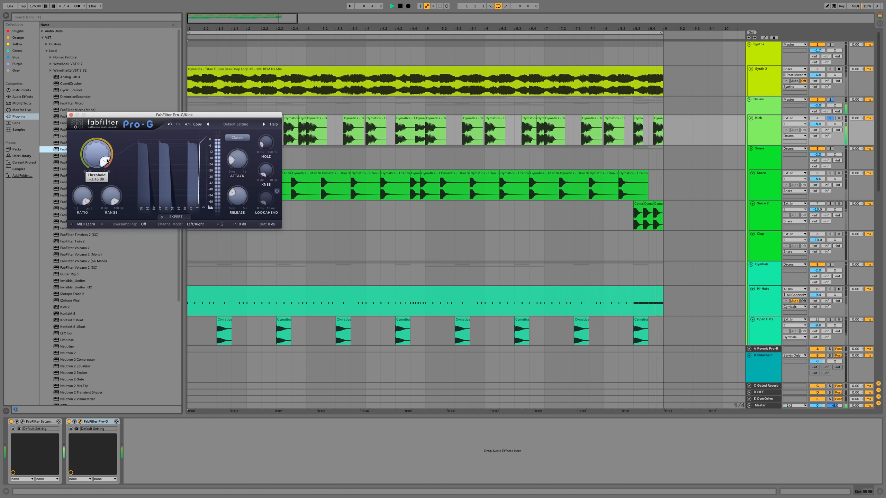
{"action": "scroll", "coordinate": [107, 159], "scroll_direction": "up", "scroll_amount": 1}
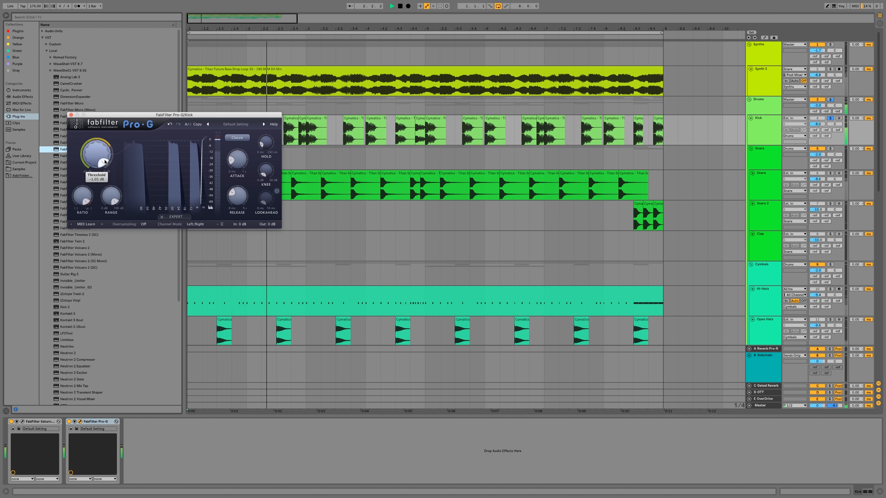
{"action": "scroll", "coordinate": [105, 162], "scroll_direction": "down", "scroll_amount": 1}
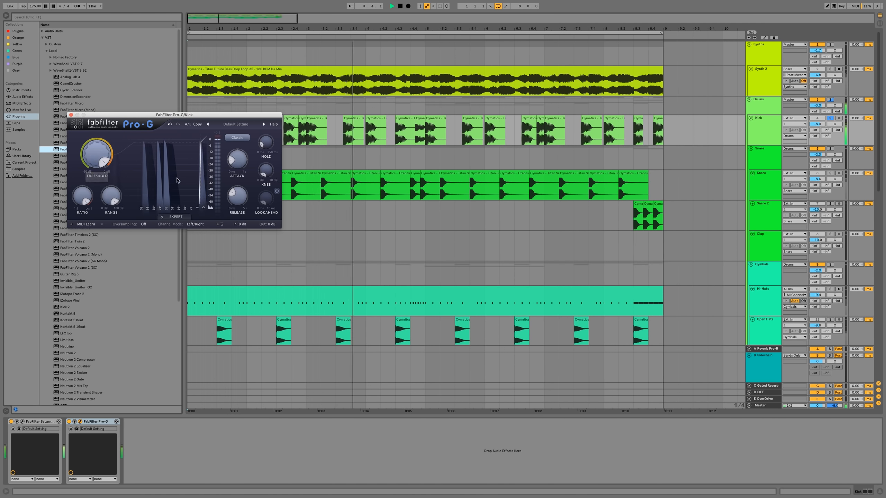
Step: Try a longer gate release of about 518 ms on the playing kick
{"action": "mouse_move", "coordinate": [230, 194]}
{"action": "left_click_drag", "start_coordinate": [232, 193], "coordinate": [237, 192]}
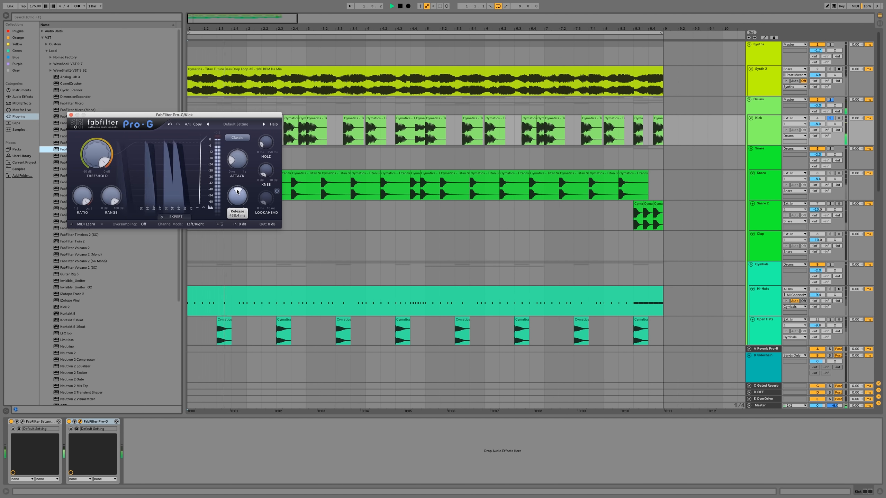
{"action": "left_click_drag", "start_coordinate": [237, 190], "coordinate": [242, 188]}
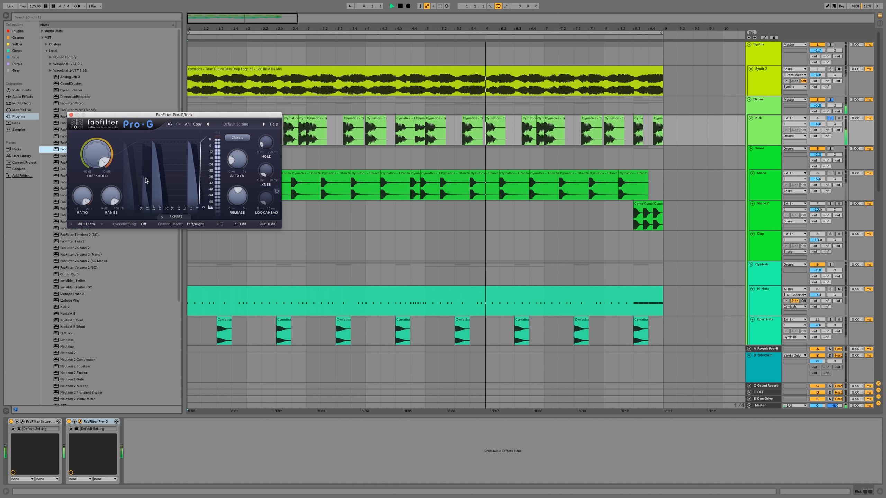
{"action": "left_click_drag", "start_coordinate": [231, 196], "coordinate": [243, 191]}
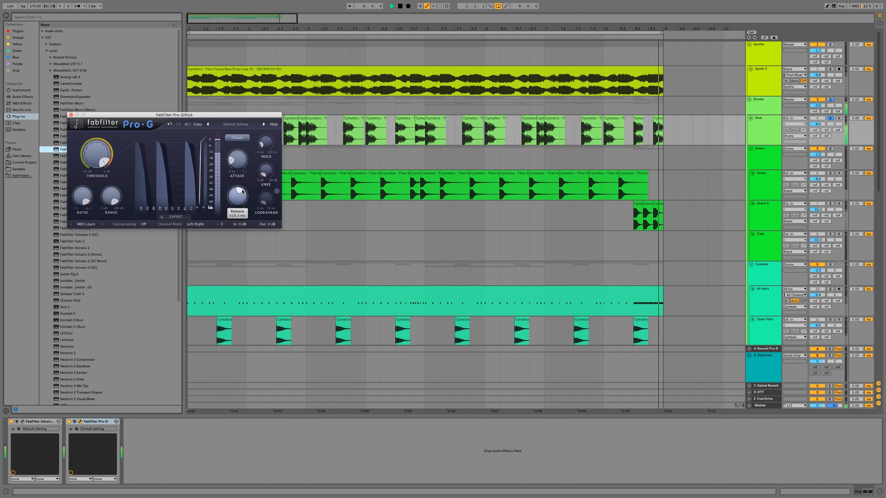
Step: Compare the kick with its plug-ins bypassed and delete FabFilter Saturn from the Kick track
{"action": "left_click", "coordinate": [68, 422]}
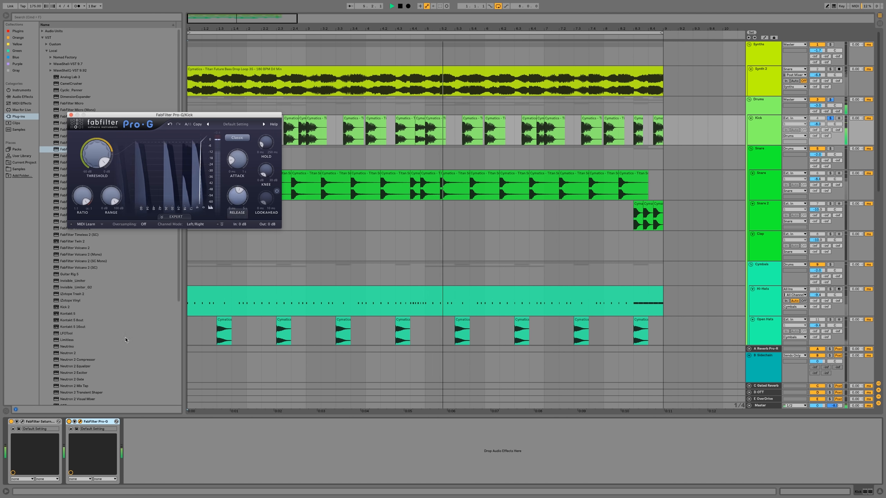
{"action": "left_click", "coordinate": [11, 422]}
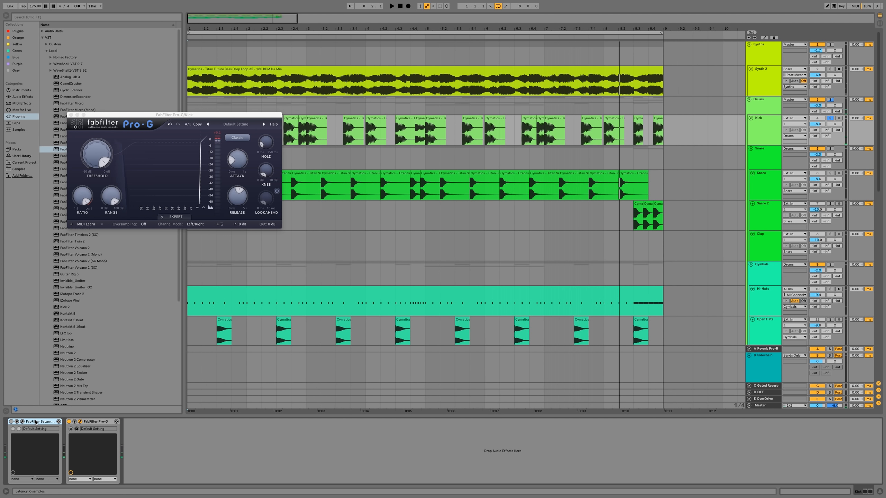
{"action": "key", "text": "Delete"}
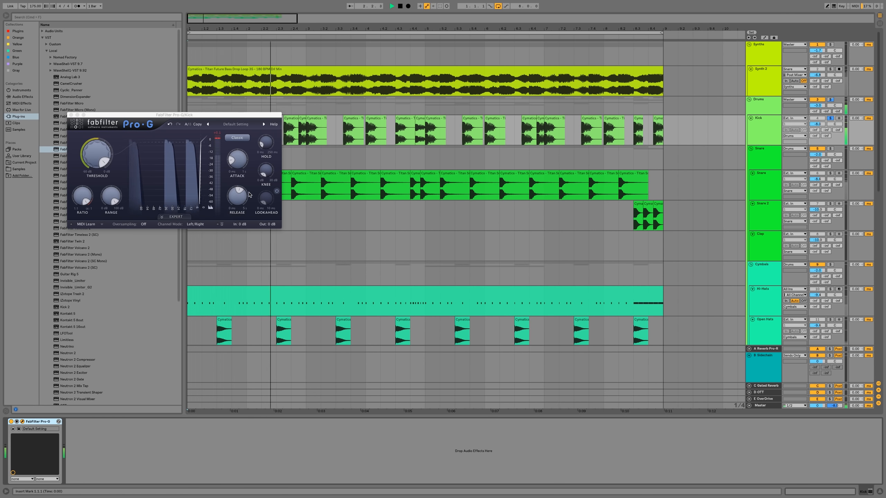
Step: Try gate release times between about 437 and 520 ms, then compare the kick with Pro-G bypassed and enabled
{"action": "left_click_drag", "start_coordinate": [241, 191], "coordinate": [239, 192]}
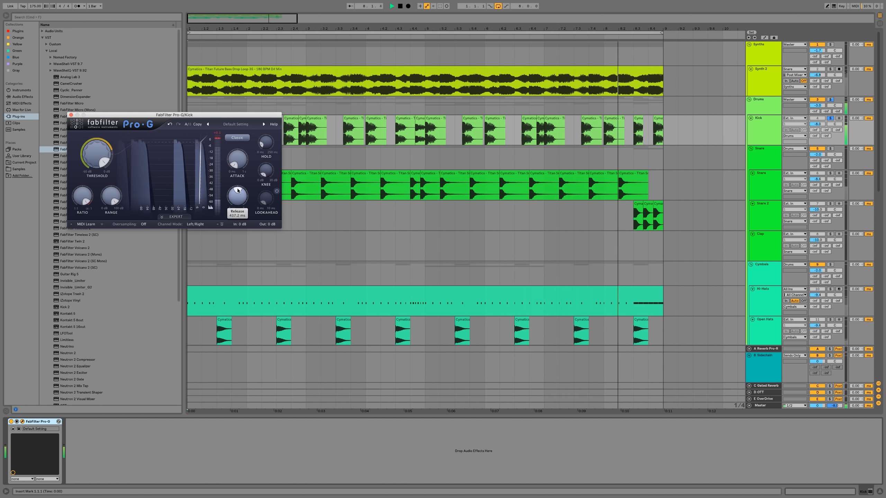
{"action": "left_click_drag", "start_coordinate": [238, 190], "coordinate": [240, 192]}
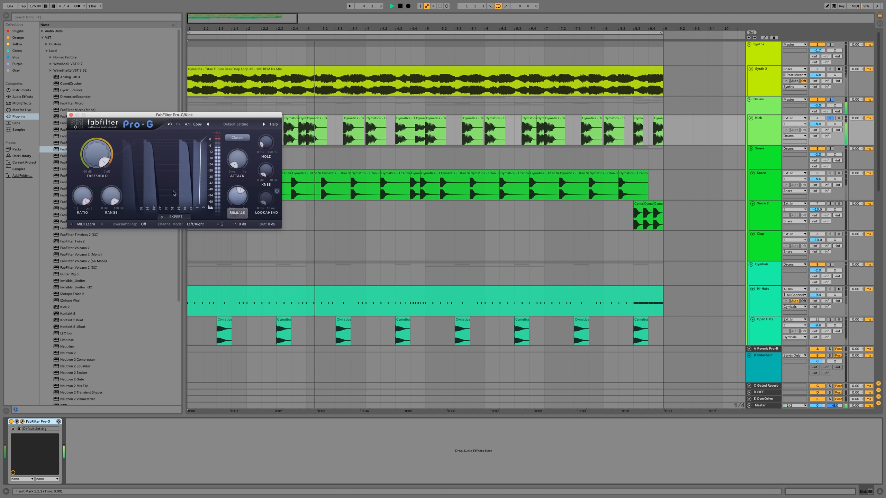
{"action": "left_click", "coordinate": [11, 422]}
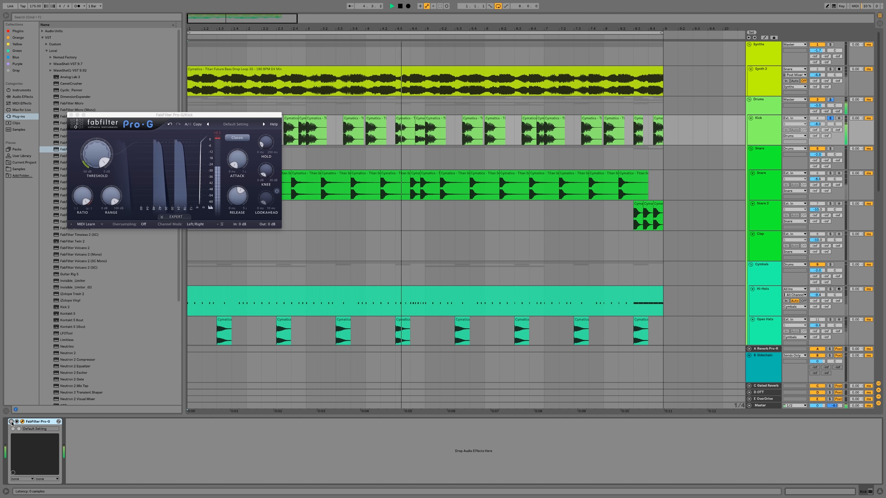
{"action": "left_click", "coordinate": [11, 421]}
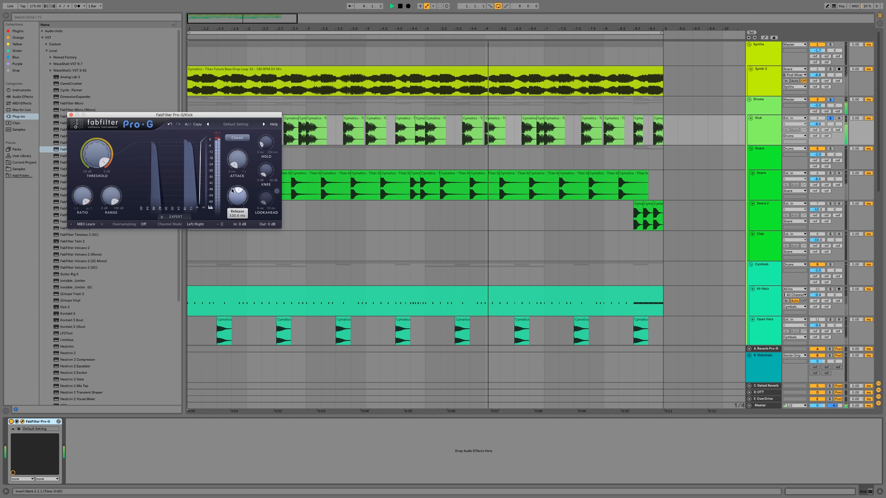
Step: Turn on Pro-G's lookahead, cut the release to about 2.4 ms and lower the threshold while the kick plays
{"action": "left_click_drag", "start_coordinate": [238, 192], "coordinate": [221, 194]}
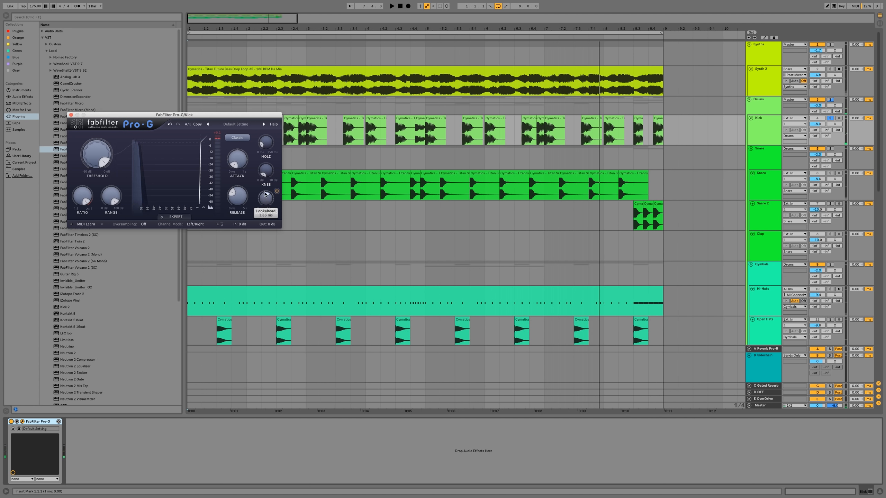
{"action": "left_click_drag", "start_coordinate": [237, 195], "coordinate": [223, 201]}
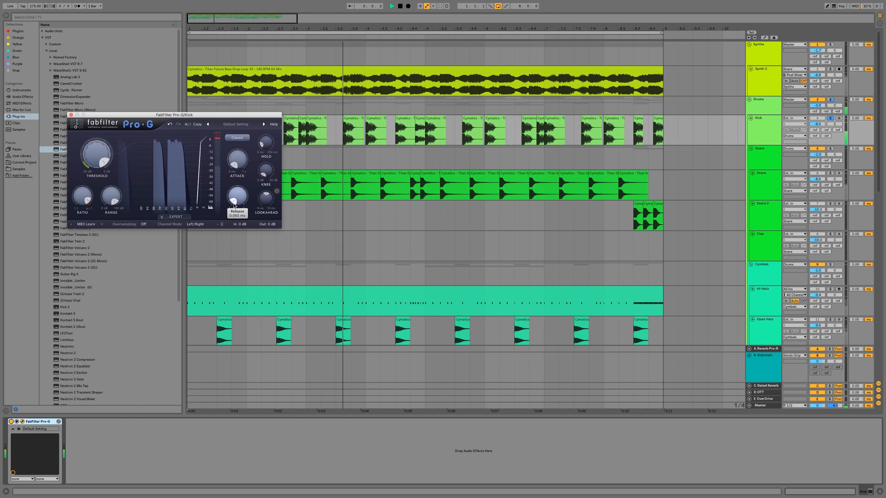
{"action": "left_click_drag", "start_coordinate": [237, 196], "coordinate": [234, 201]}
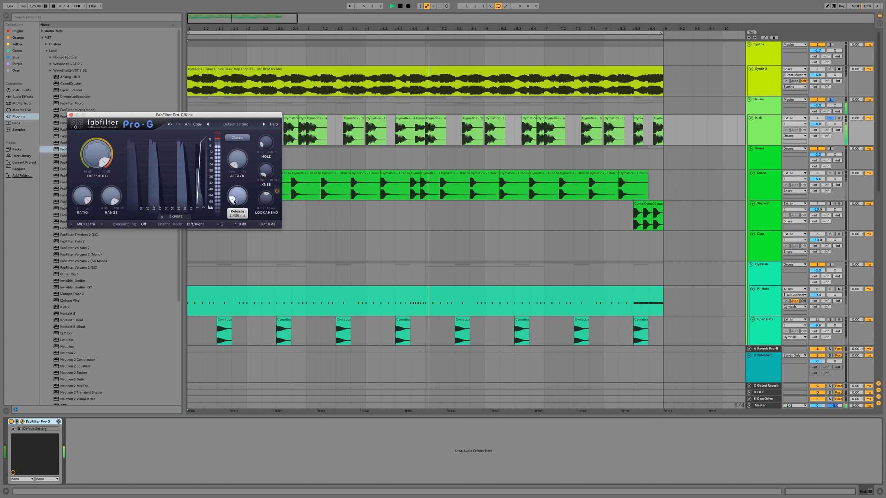
{"action": "mouse_move", "coordinate": [231, 159]}
{"action": "mouse_move", "coordinate": [233, 205]}
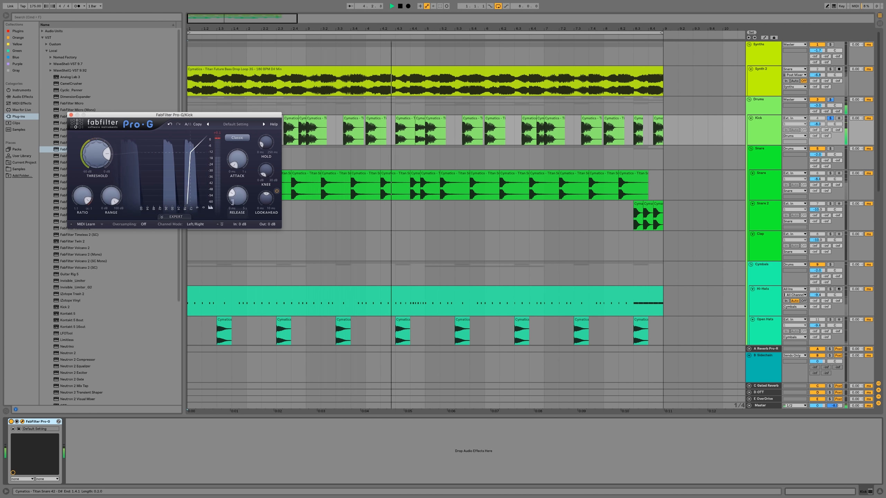
Step: Fine-tune Pro-G's release to about 0.18 ms, raise its threshold slightly and close the gate's window
{"action": "left_click_drag", "start_coordinate": [230, 203], "coordinate": [232, 209]}
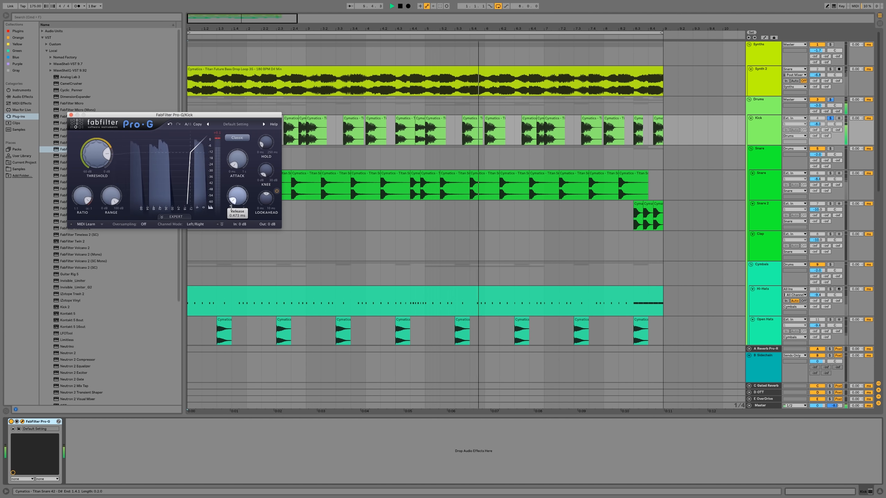
{"action": "mouse_move", "coordinate": [106, 198]}
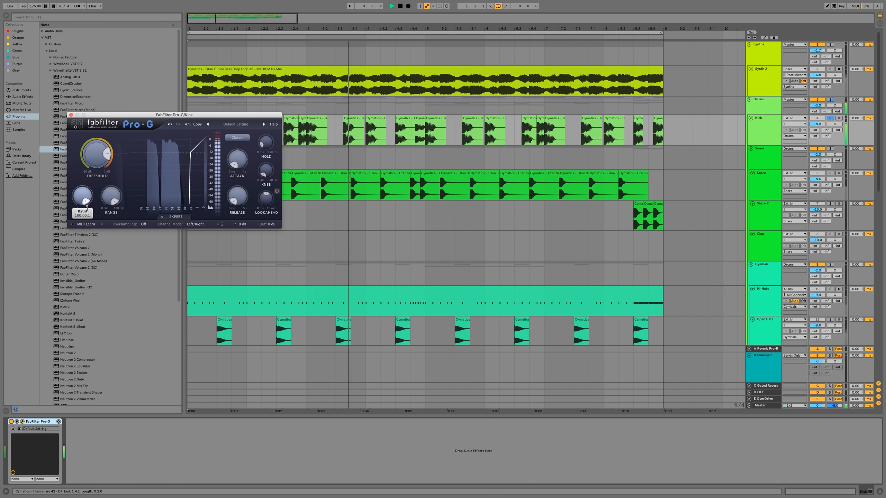
{"action": "mouse_move", "coordinate": [233, 202]}
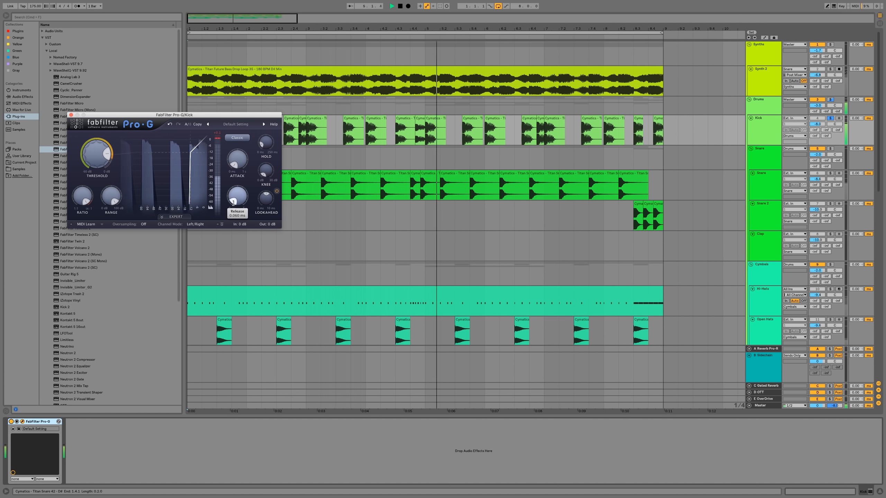
{"action": "left_click_drag", "start_coordinate": [233, 202], "coordinate": [231, 198]}
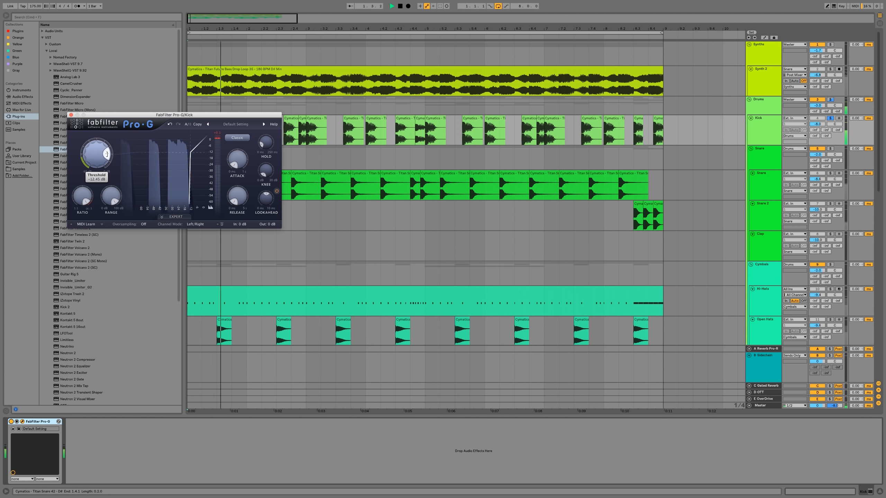
{"action": "scroll", "coordinate": [107, 154], "scroll_direction": "up", "scroll_amount": 3}
{"action": "scroll", "coordinate": [107, 157], "scroll_direction": "up", "scroll_amount": 2}
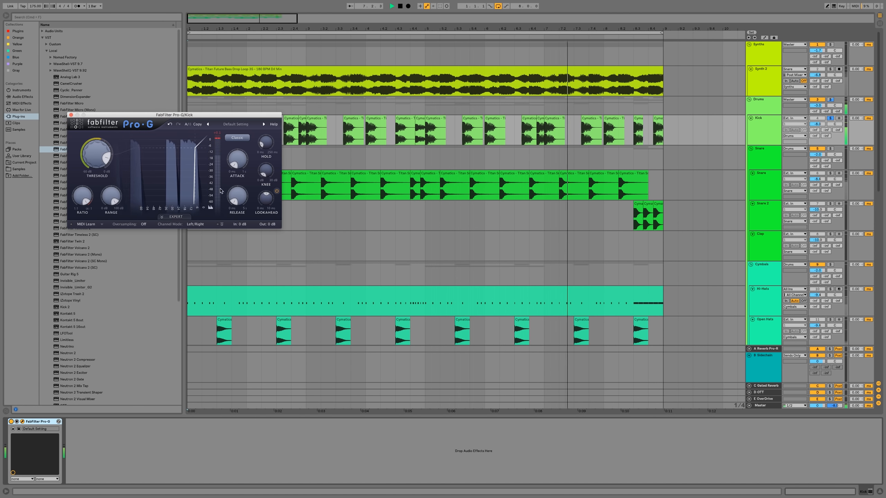
{"action": "mouse_move", "coordinate": [235, 200]}
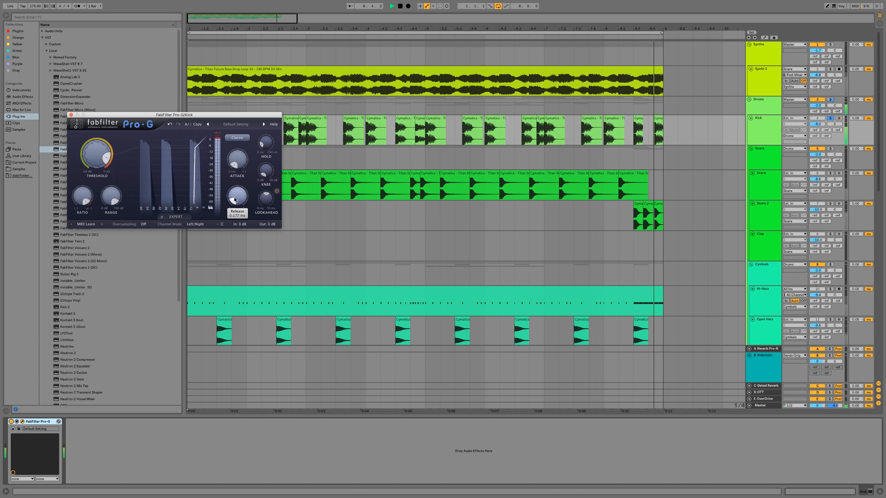
{"action": "left_click", "coordinate": [71, 115]}
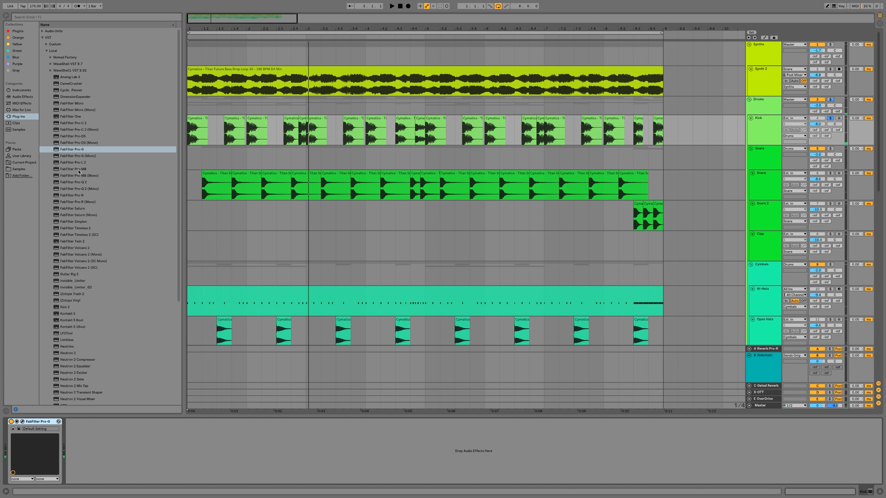
Step: Add FabFilter Pro-MB after Pro-G, create a widened low-frequency band during playback and lower its threshold
{"action": "left_click_drag", "start_coordinate": [77, 169], "coordinate": [160, 449]}
{"action": "key", "text": "space"}
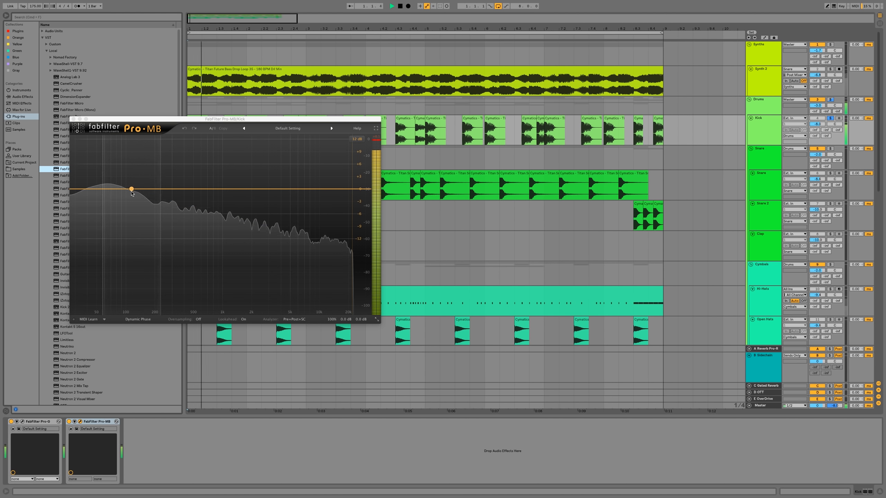
{"action": "left_click", "coordinate": [129, 189]}
{"action": "left_click_drag", "start_coordinate": [159, 190], "coordinate": [174, 191]}
{"action": "scroll", "coordinate": [96, 267], "scroll_direction": "down", "scroll_amount": 5}
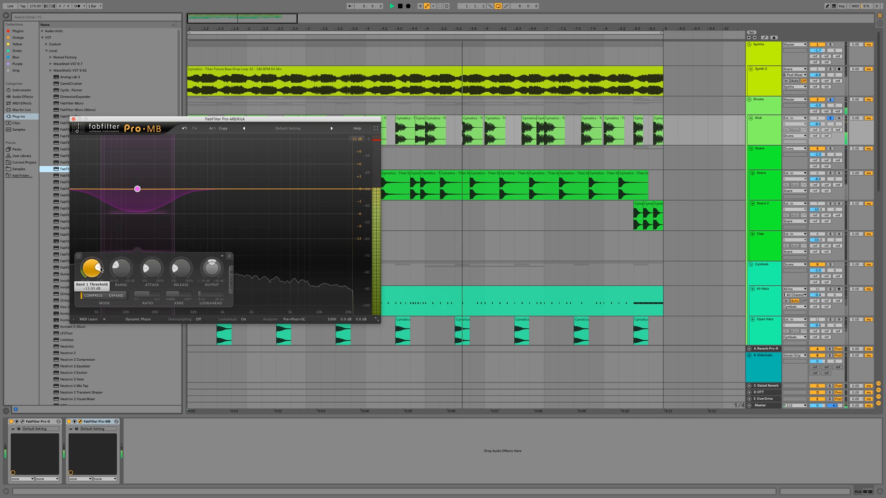
Step: Readjust band 1's threshold in Pro-MB, shorten its attack and lengthen its release
{"action": "scroll", "coordinate": [120, 266], "scroll_direction": "up", "scroll_amount": 5}
{"action": "scroll", "coordinate": [118, 265], "scroll_direction": "down", "scroll_amount": 2}
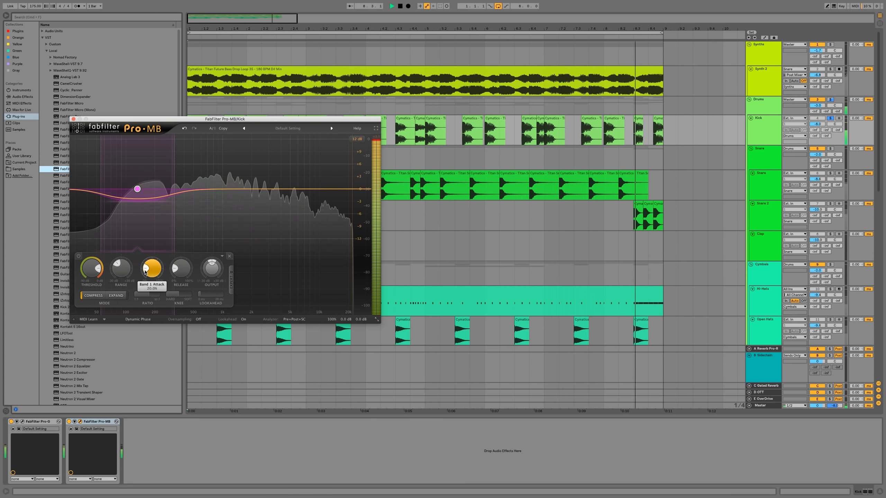
{"action": "scroll", "coordinate": [147, 276], "scroll_direction": "down", "scroll_amount": 3}
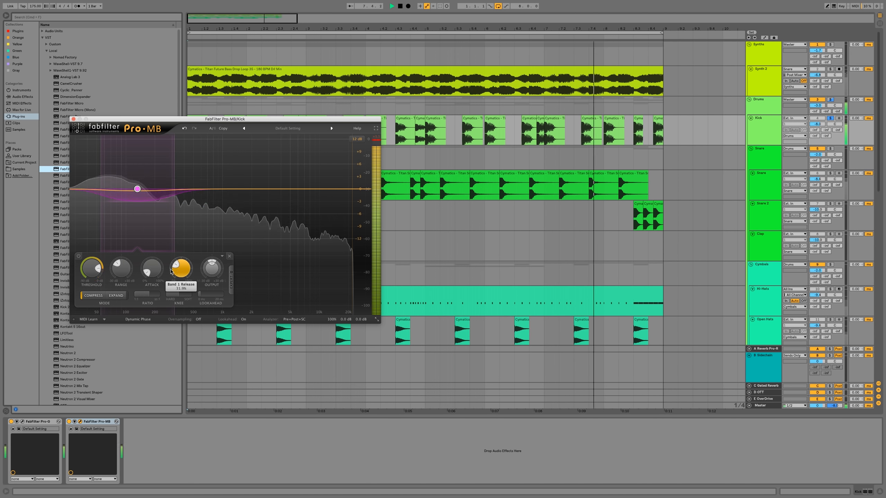
{"action": "scroll", "coordinate": [144, 272], "scroll_direction": "up", "scroll_amount": 4}
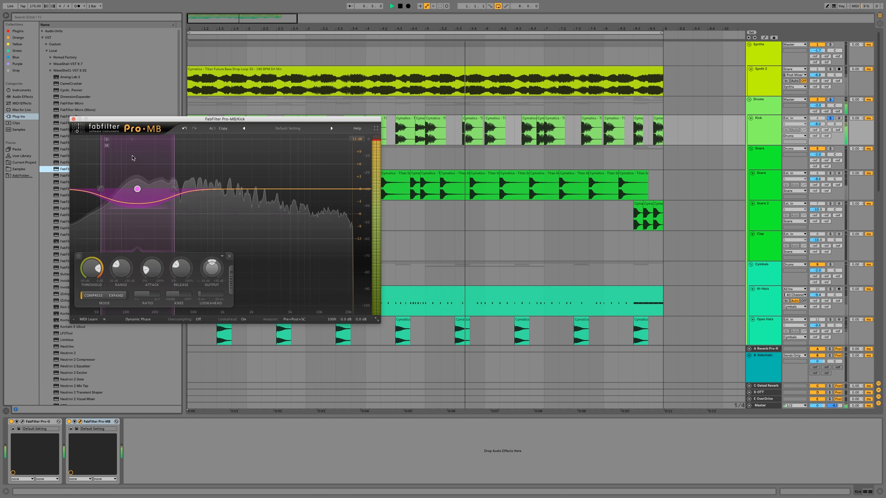
Step: Move Pro-MB's band 1 down to about 72 Hz and toggle the plug-in's bypass to compare the kick
{"action": "left_click_drag", "start_coordinate": [137, 189], "coordinate": [119, 193]}
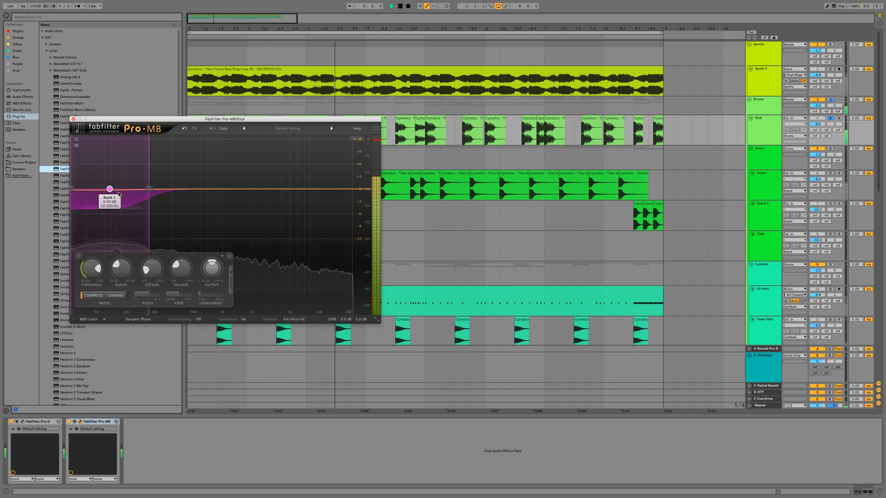
{"action": "left_click", "coordinate": [70, 421]}
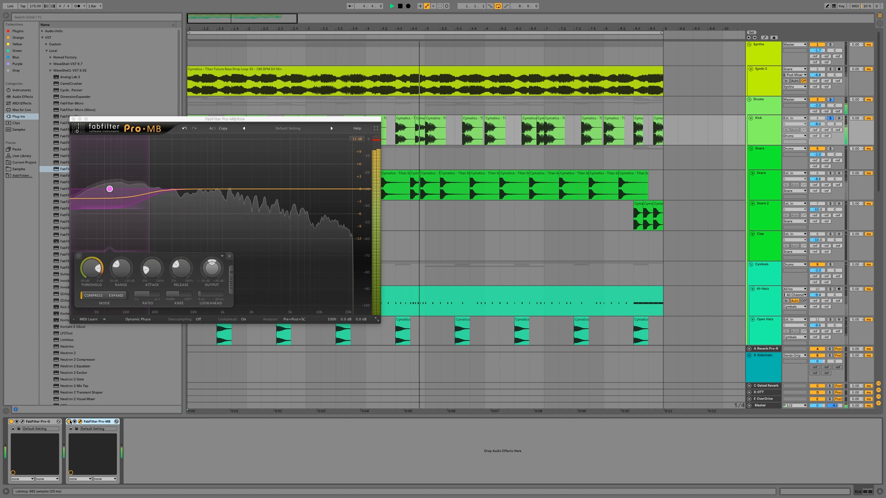
Step: Reduce Pro-MB's band 1 range to about -3 dB during playback, then try a level boost and return the level to 0 dB
{"action": "left_click", "coordinate": [69, 422]}
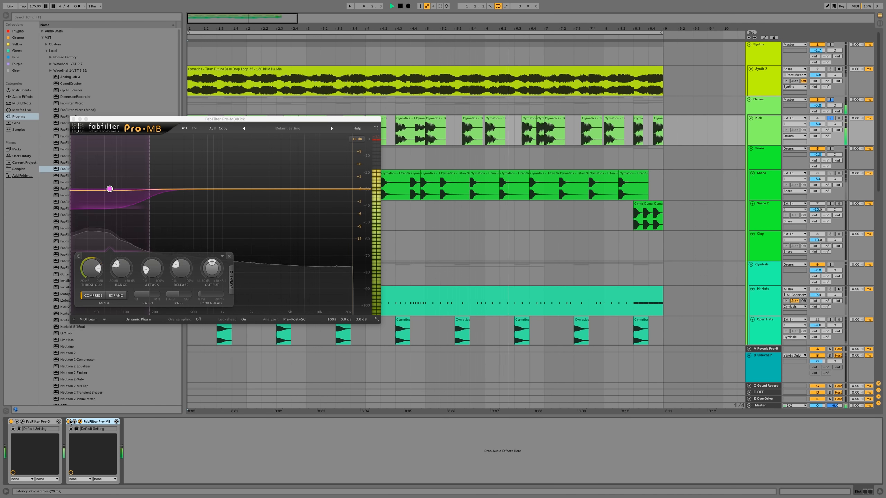
{"action": "scroll", "coordinate": [121, 268], "scroll_direction": "down", "scroll_amount": 2}
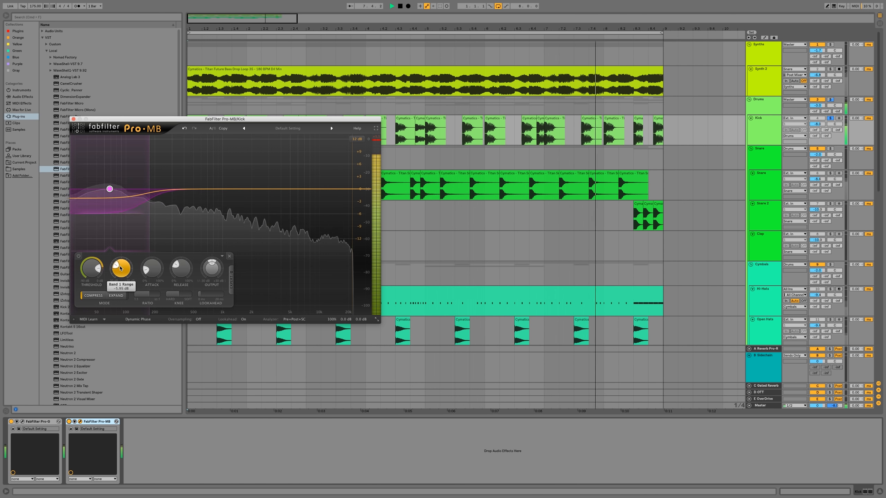
{"action": "scroll", "coordinate": [121, 268], "scroll_direction": "up", "scroll_amount": 1}
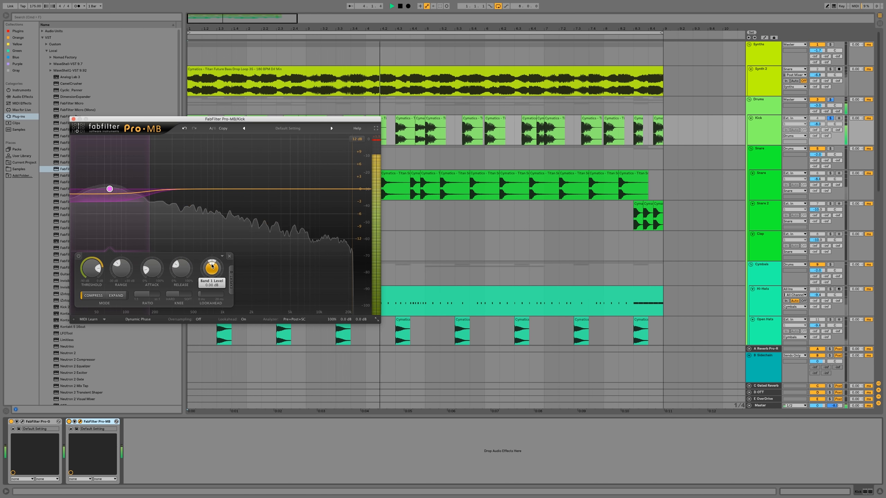
{"action": "scroll", "coordinate": [212, 266], "scroll_direction": "up", "scroll_amount": 4}
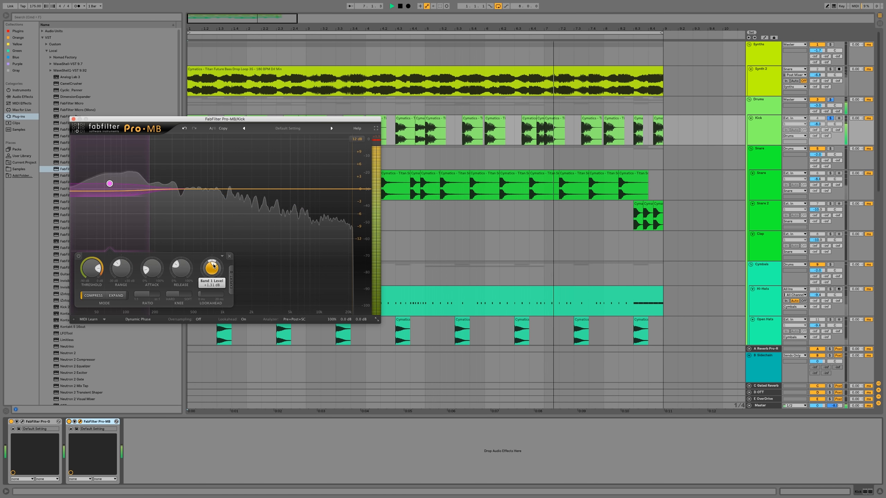
{"action": "scroll", "coordinate": [213, 266], "scroll_direction": "down", "scroll_amount": 1}
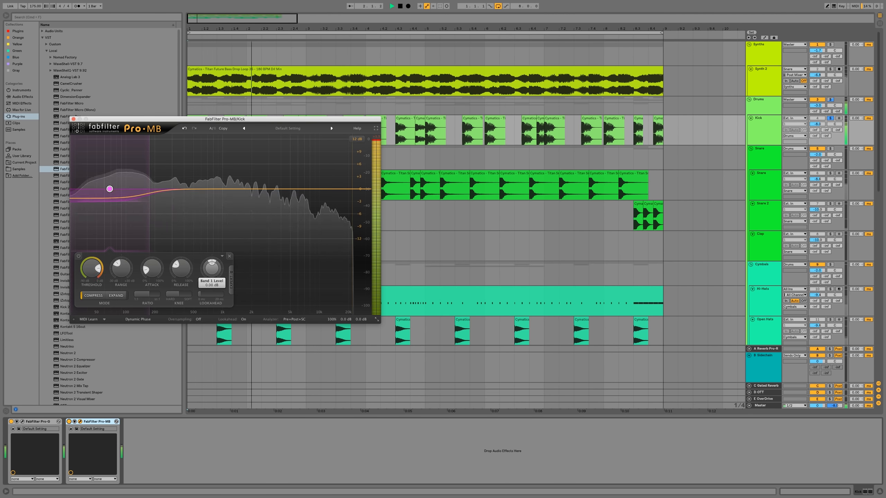
Step: Set Pro-MB's overall output level to +1 dB
{"action": "mouse_move", "coordinate": [359, 323]}
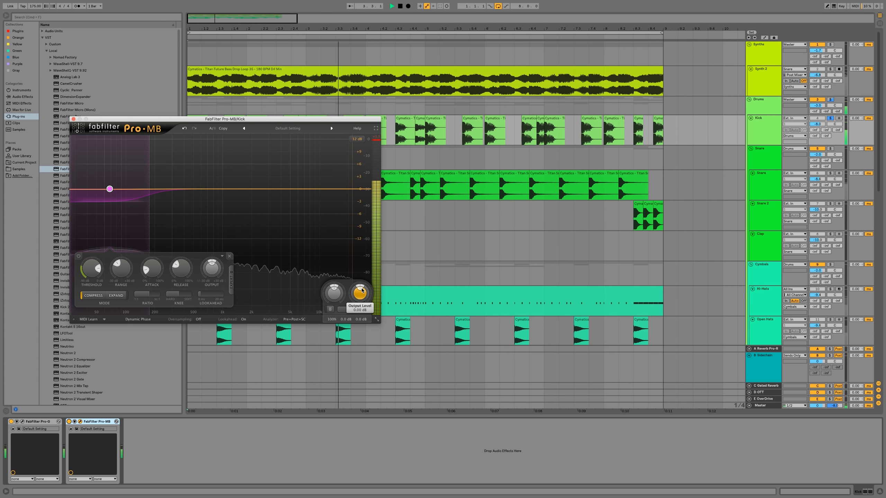
{"action": "left_click", "coordinate": [359, 310]}
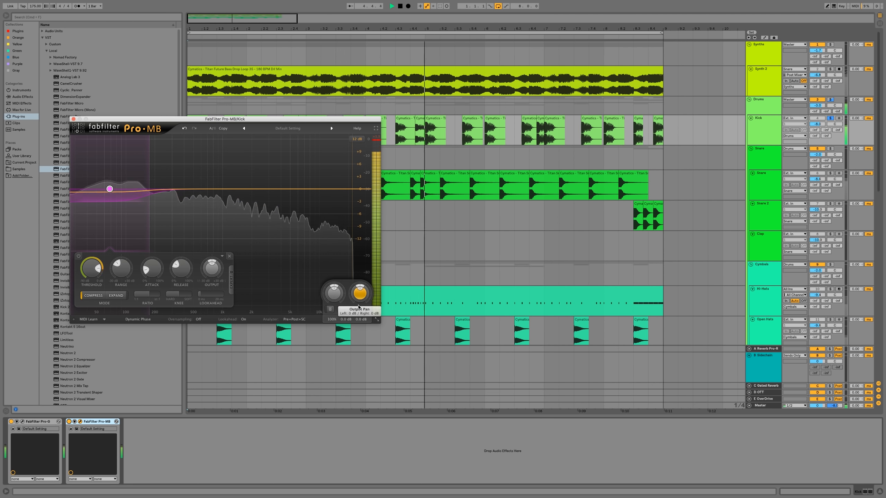
{"action": "type", "text": "1"}
{"action": "key", "text": "Return"}
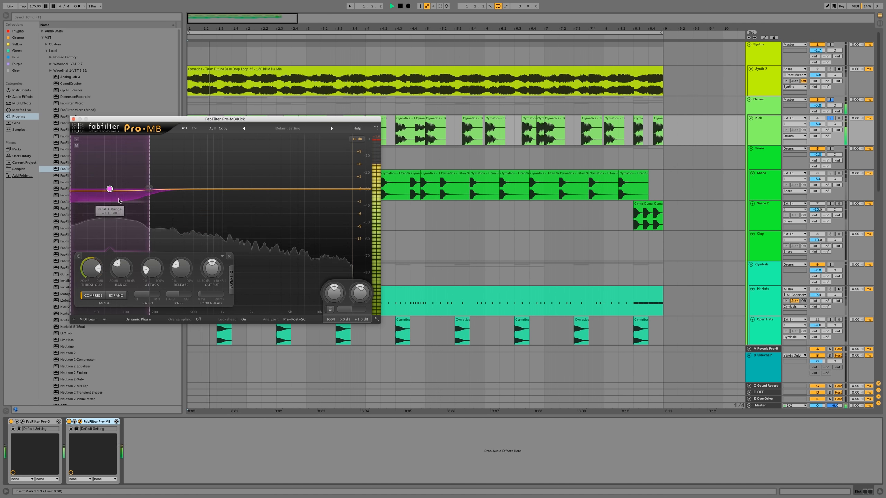
{"action": "mouse_move", "coordinate": [212, 267]}
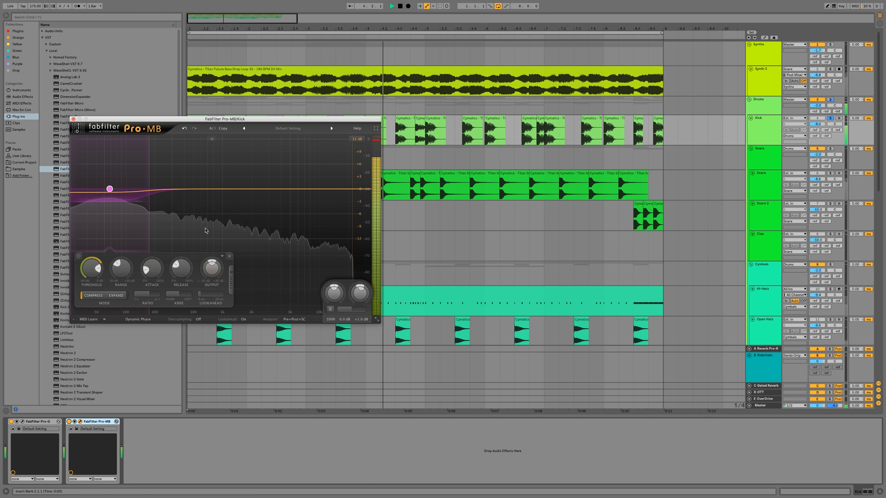
Step: Toggle Pro-MB's bypass to compare the kick and close the plug-in window
{"action": "left_click", "coordinate": [68, 422]}
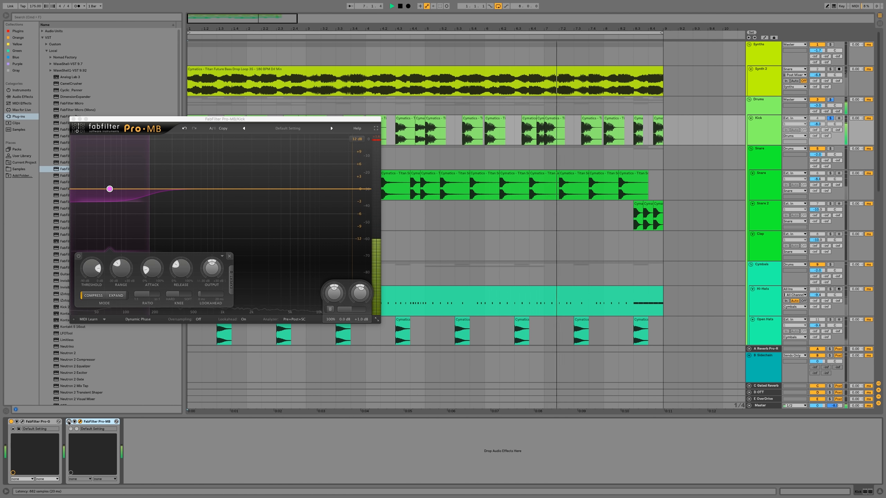
{"action": "left_click", "coordinate": [69, 422]}
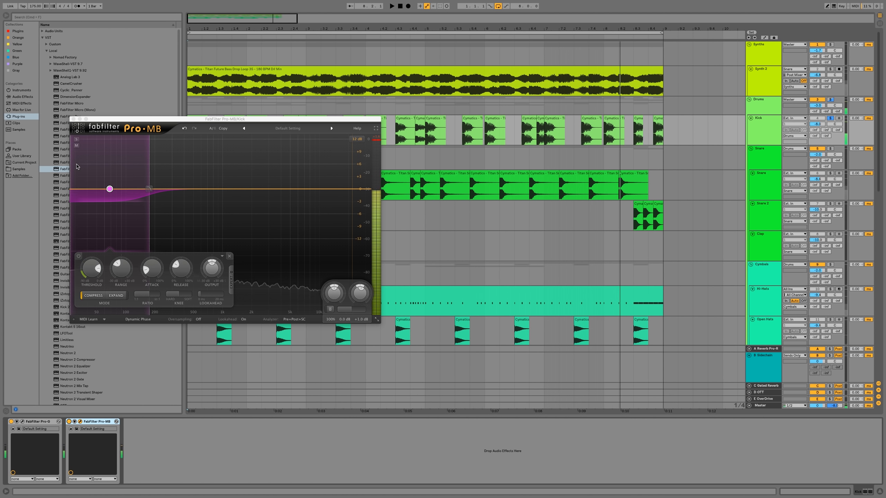
{"action": "left_click", "coordinate": [73, 119]}
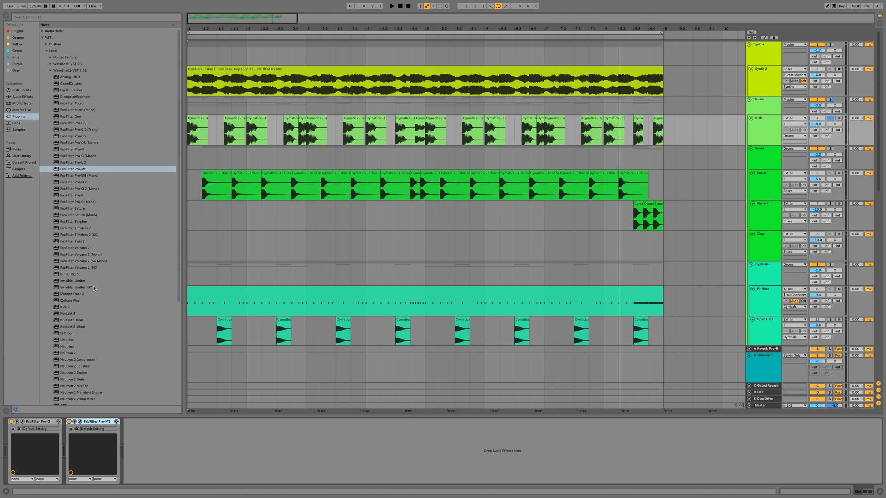
Step: Solo the Drums group, group Pro-G and Pro-MB into one rack and bypass the rack to compare the kick
{"action": "left_click", "coordinate": [831, 100]}
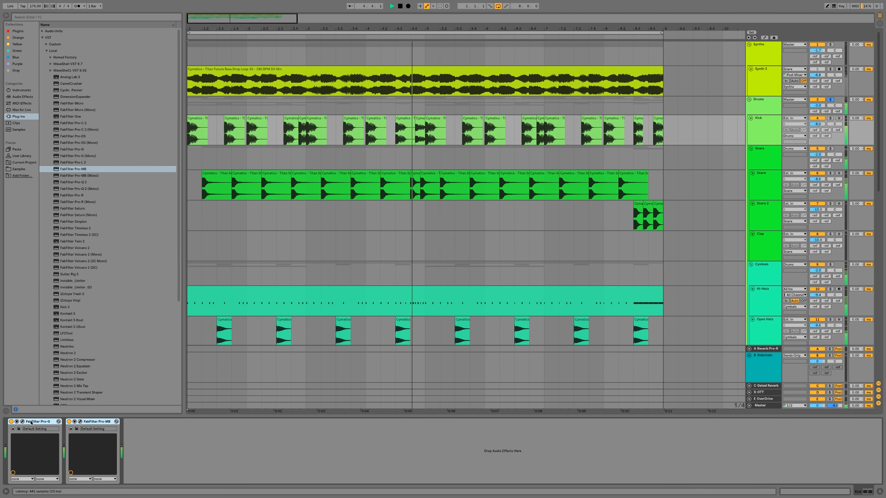
{"action": "key", "text": "super+g"}
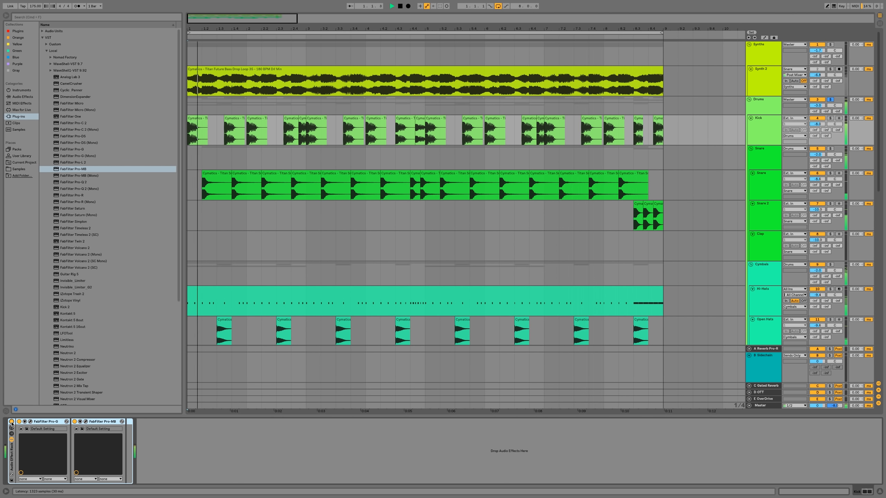
{"action": "left_click", "coordinate": [11, 422]}
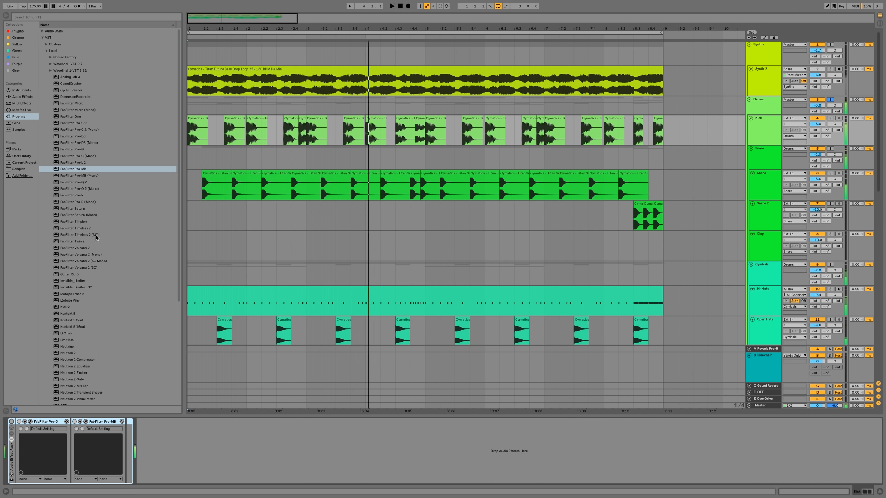
{"action": "left_click", "coordinate": [74, 202]}
{"action": "left_click_drag", "start_coordinate": [156, 416], "coordinate": [150, 426]}
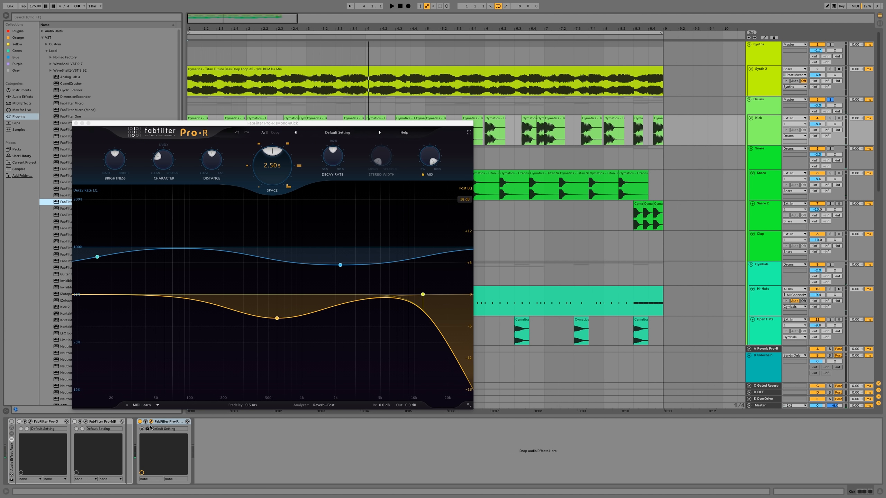
{"action": "left_click", "coordinate": [164, 423]}
{"action": "key", "text": "Delete"}
Step: Try FabFilter Saturn (Mono) with the Kick Punch preset after Pro-MB during playback, and delete it
{"action": "left_click_drag", "start_coordinate": [85, 216], "coordinate": [154, 432]}
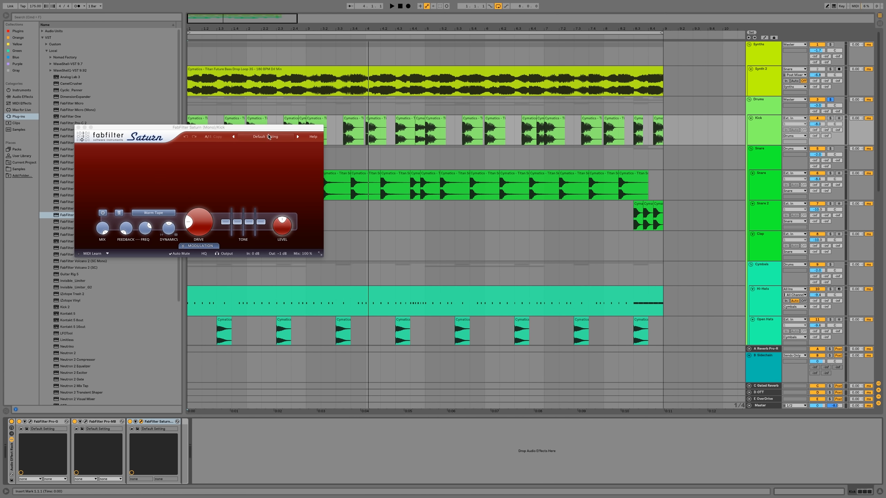
{"action": "left_click", "coordinate": [265, 137]}
{"action": "left_click", "coordinate": [259, 224]}
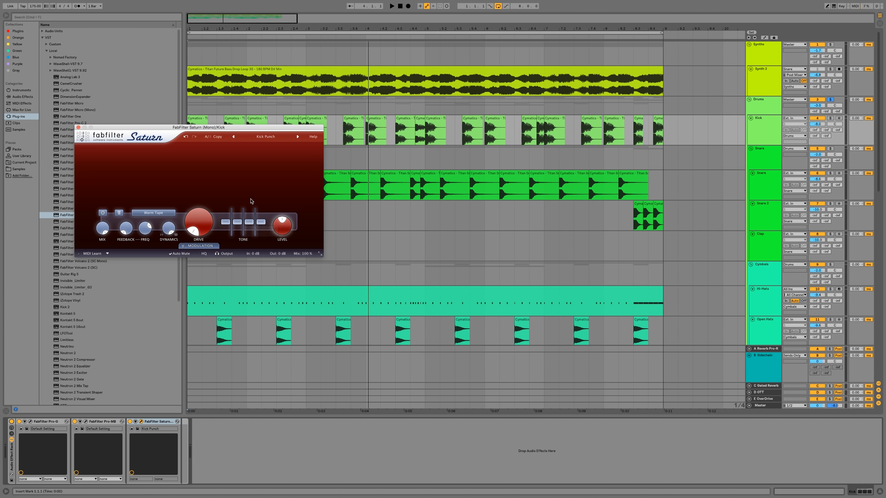
{"action": "key", "text": "space"}
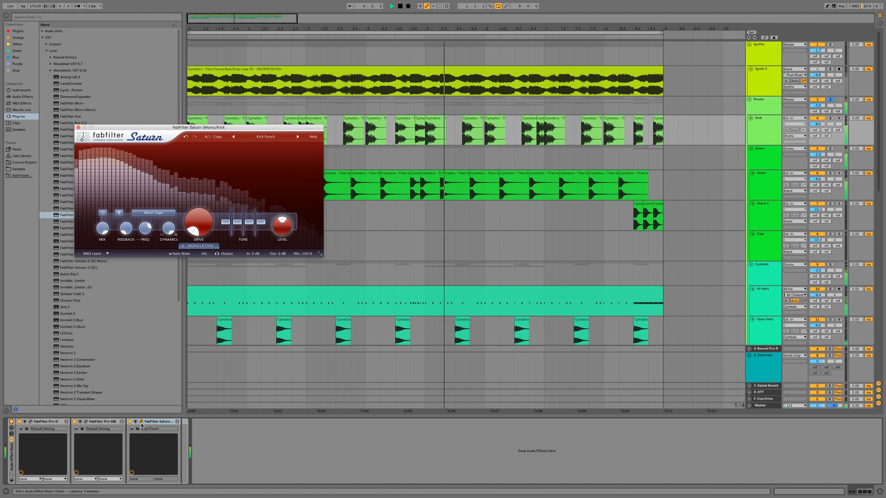
{"action": "key", "text": "space"}
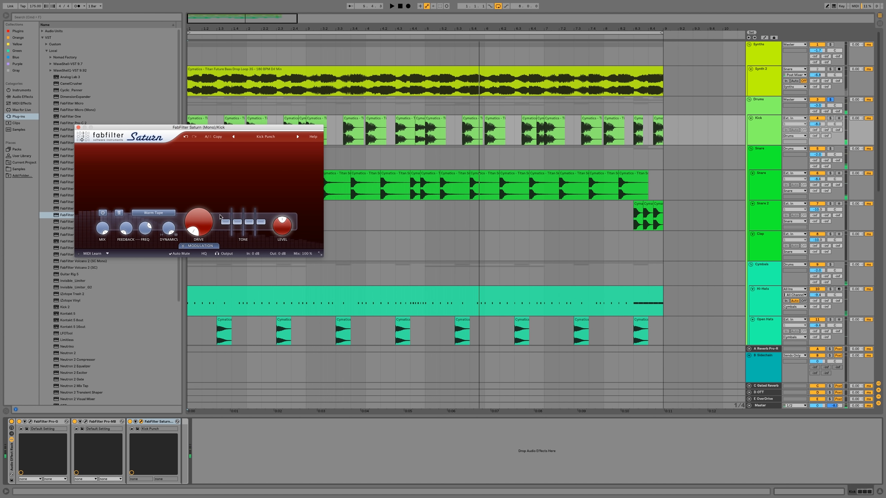
{"action": "left_click", "coordinate": [78, 127]}
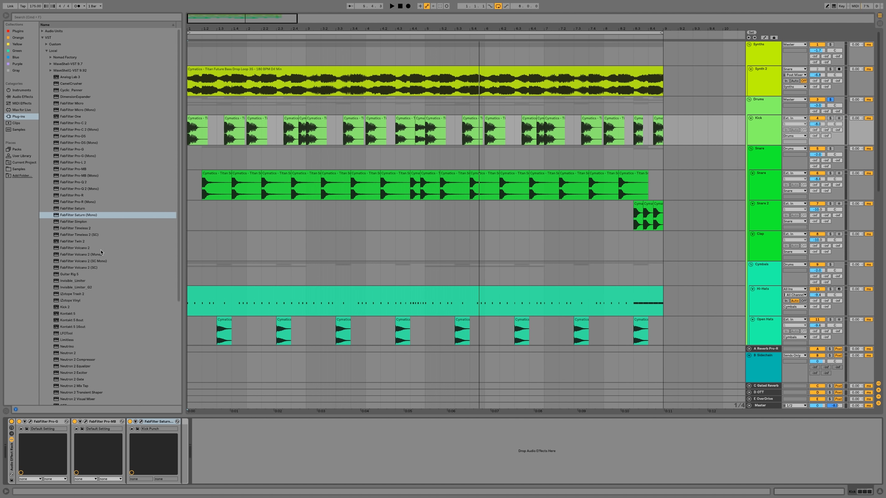
{"action": "key", "text": "Delete"}
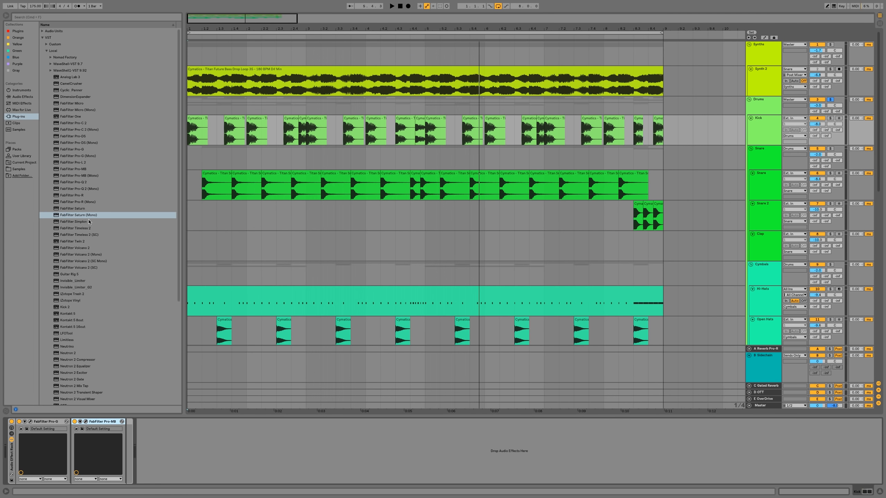
Step: Add FabFilter Saturn (Mono) again, place it after Pro-MB inside the kick's rack and turn its drive down to minimum
{"action": "left_click", "coordinate": [88, 215]}
{"action": "left_click_drag", "start_coordinate": [169, 479], "coordinate": [168, 479]}
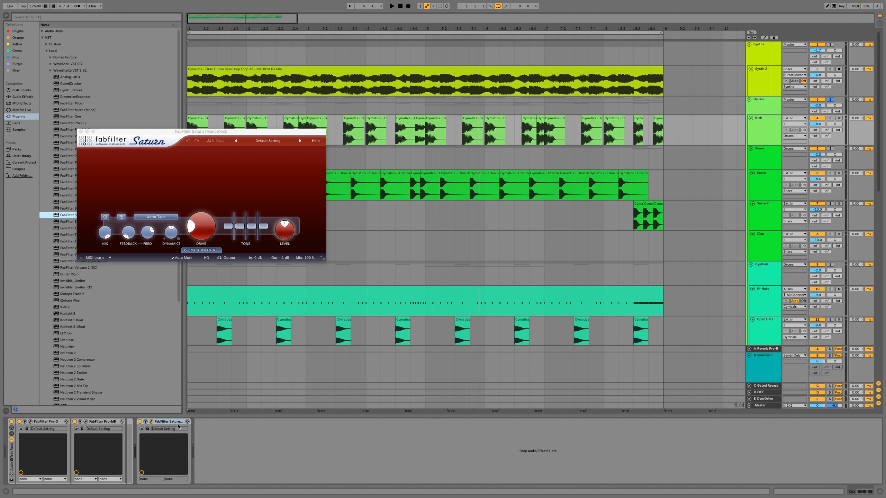
{"action": "left_click_drag", "start_coordinate": [128, 432], "coordinate": [129, 433]}
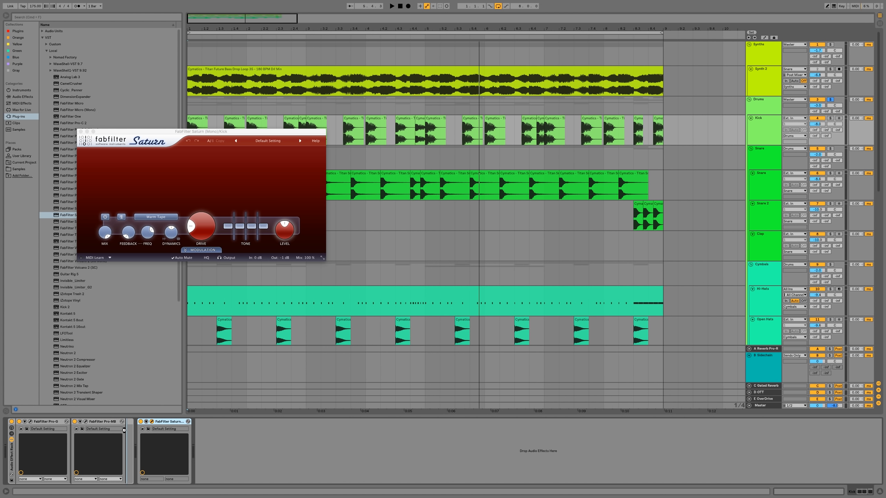
{"action": "left_click_drag", "start_coordinate": [200, 233], "coordinate": [216, 343]}
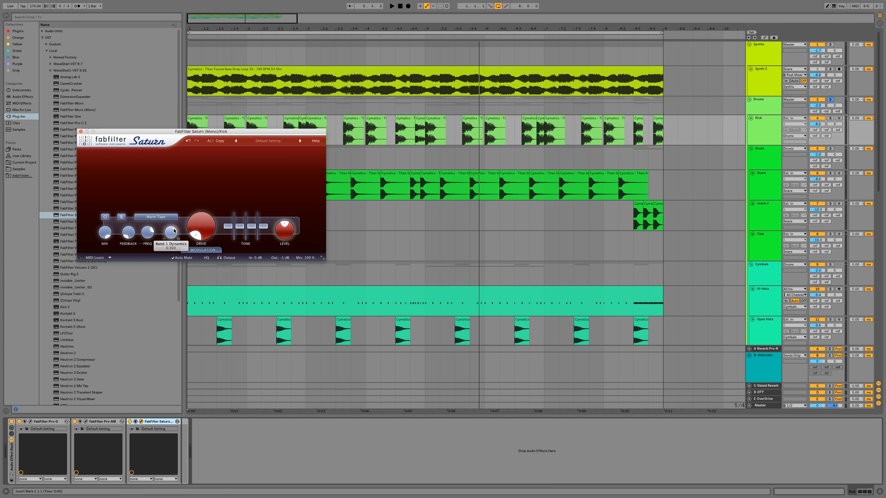
Step: Adjust Saturn's band 1 dynamics while auditioning the kick and change the distortion type to Clean Tube
{"action": "key", "text": "space"}
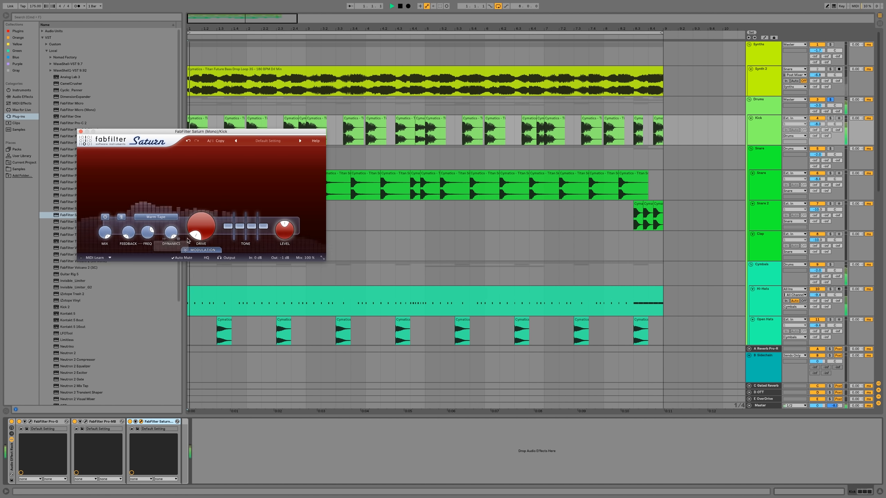
{"action": "left_click_drag", "start_coordinate": [173, 237], "coordinate": [175, 221]}
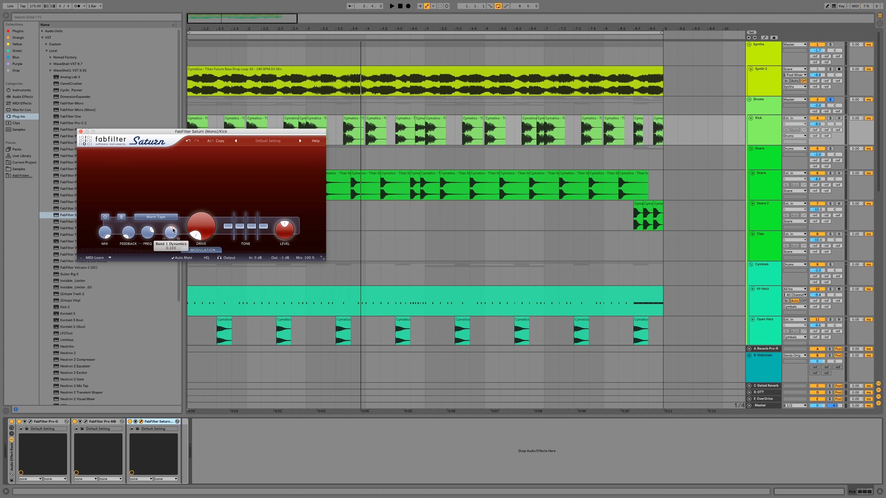
{"action": "key", "text": "space"}
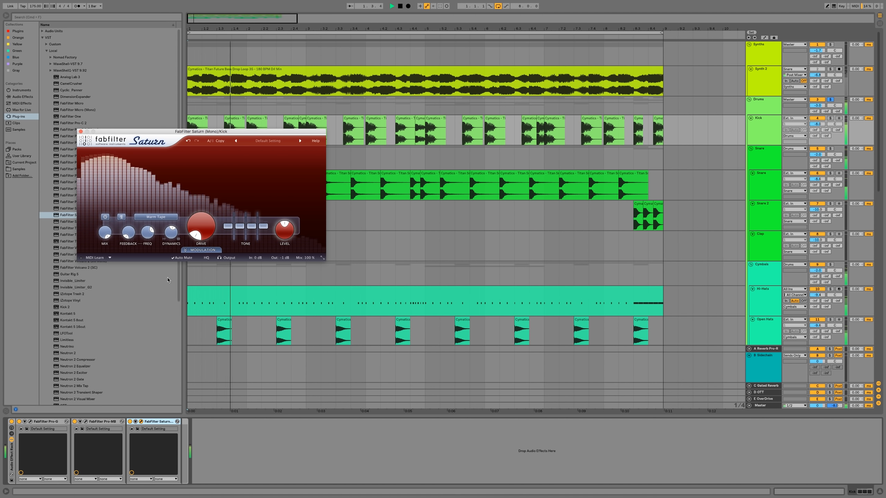
{"action": "left_click", "coordinate": [156, 217]}
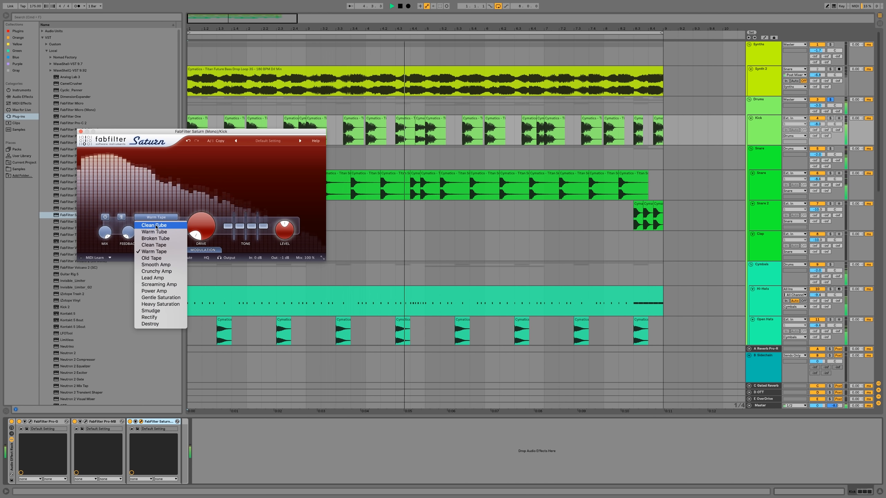
{"action": "left_click", "coordinate": [156, 226]}
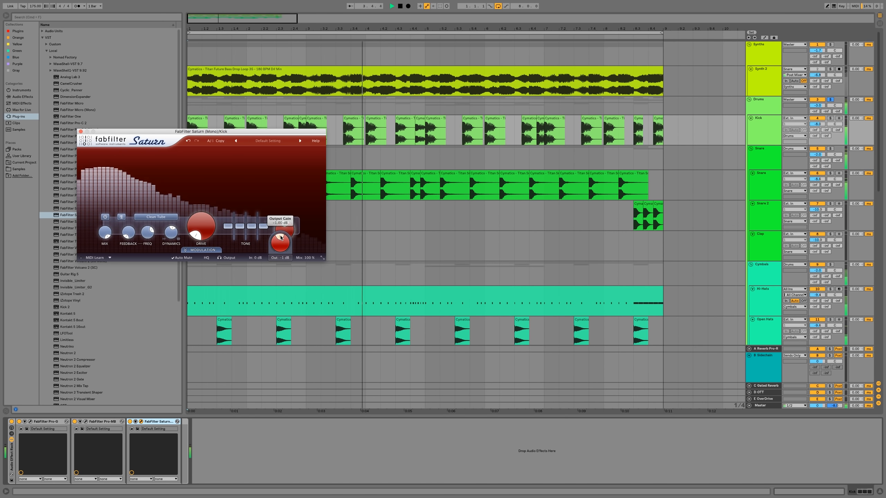
Step: Set Saturn's output gain to 0 dB and close its window
{"action": "left_click_drag", "start_coordinate": [280, 245], "coordinate": [281, 238]}
{"action": "double_click", "coordinate": [283, 242]}
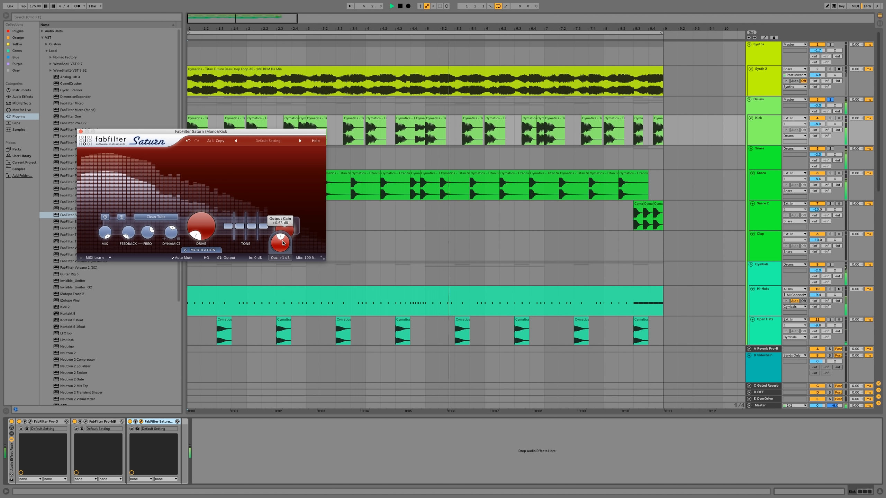
{"action": "type", "text": "0"}
{"action": "key", "text": "Return"}
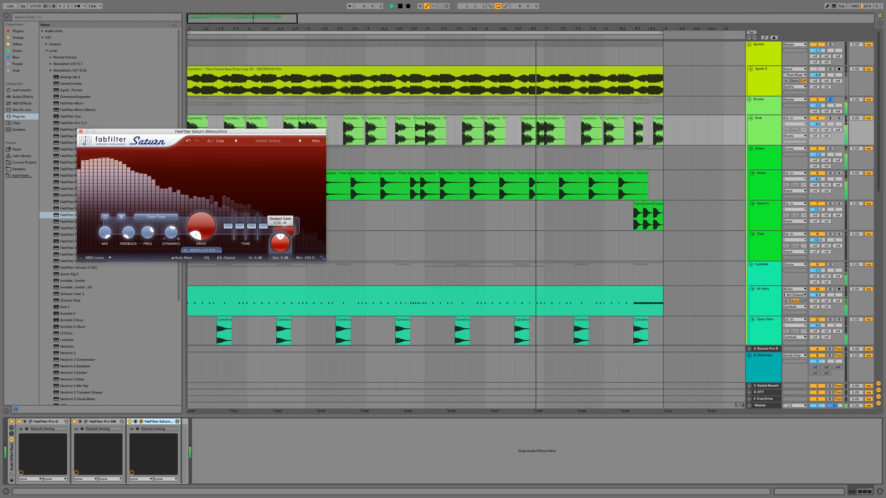
{"action": "left_click", "coordinate": [81, 131]}
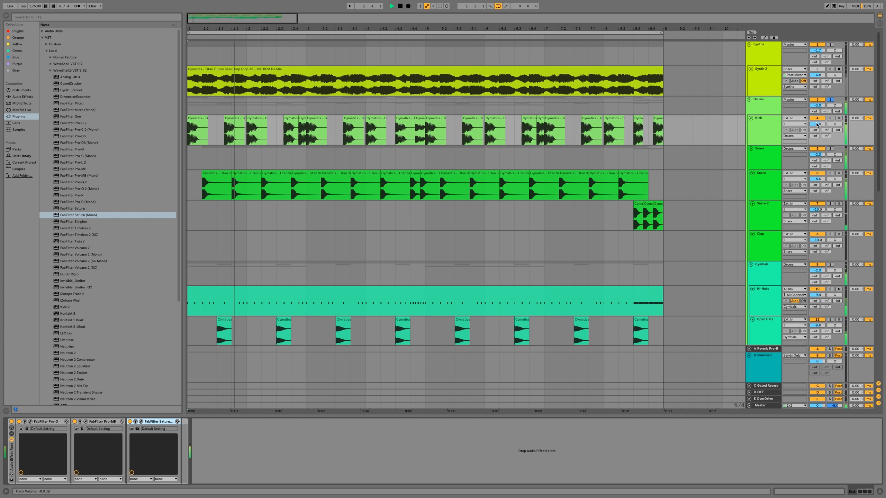
Step: Play the full drop from the start with the Drums group unsoloed to hear the processed kick in context
{"action": "key", "text": "space"}
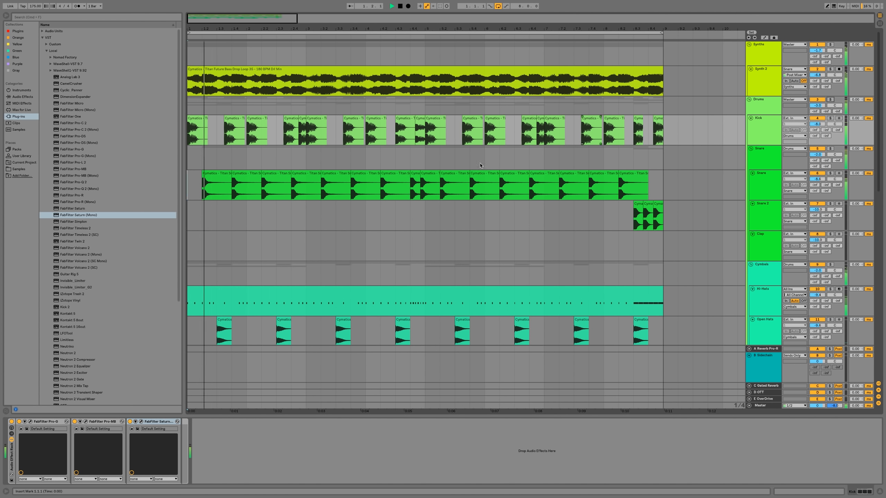
{"action": "left_click", "coordinate": [424, 176]}
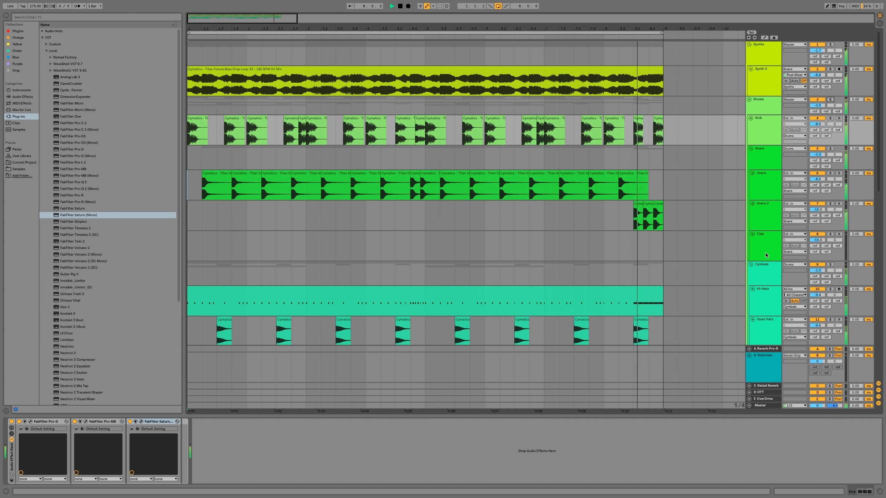
Step: Open the Pro-R plugin on the A Reverb return and raise the Snare group's send to that return
{"action": "left_click", "coordinate": [750, 356]}
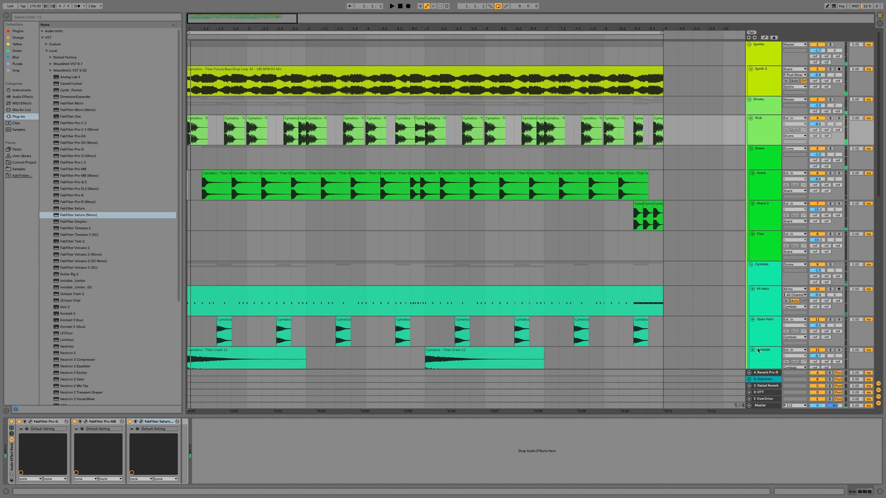
{"action": "left_click", "coordinate": [758, 374]}
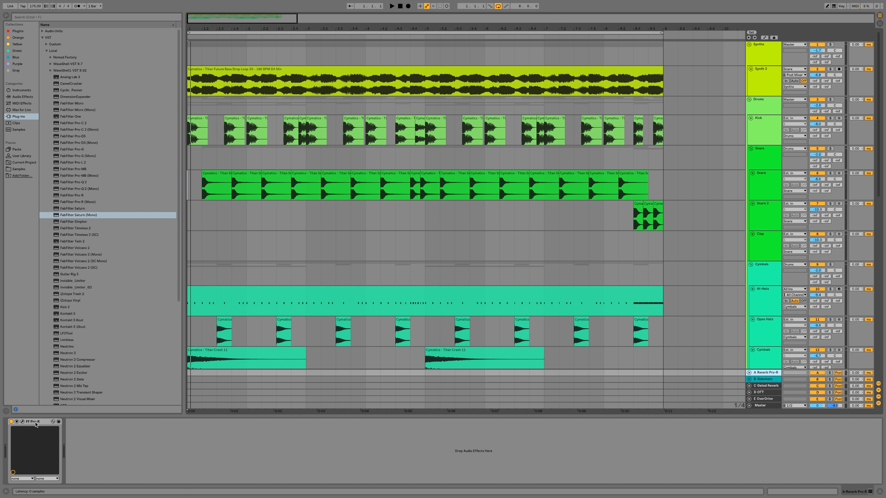
{"action": "left_click", "coordinate": [22, 421]}
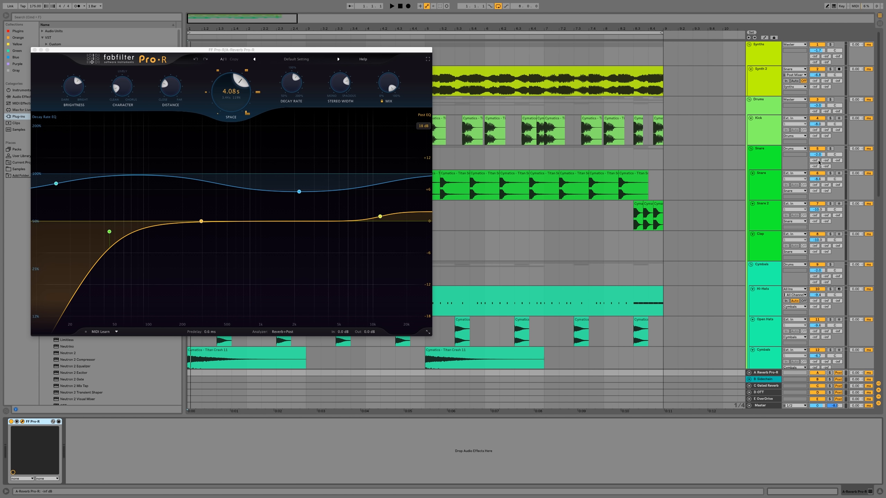
{"action": "left_click_drag", "start_coordinate": [818, 162], "coordinate": [819, 160]}
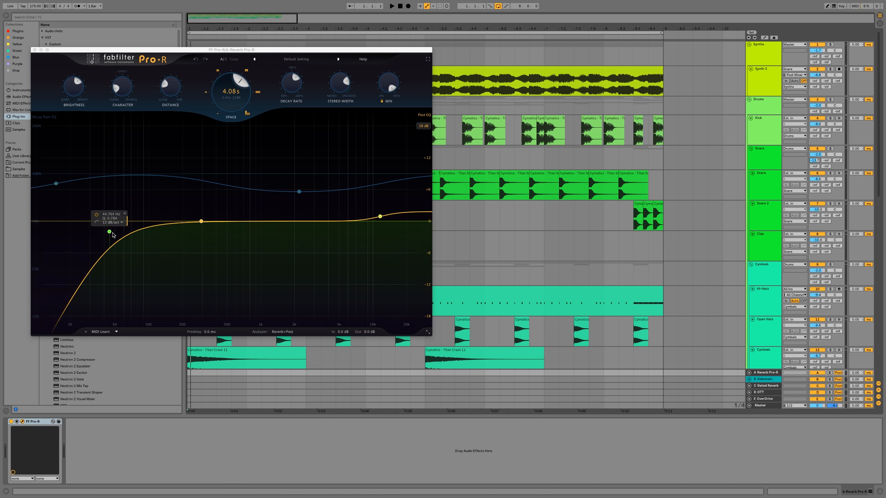
Step: Play the drop and raise the low-cut frequency in Pro-R's post EQ to clear lows from the reverb
{"action": "key", "text": "space"}
{"action": "left_click_drag", "start_coordinate": [109, 232], "coordinate": [153, 234]}
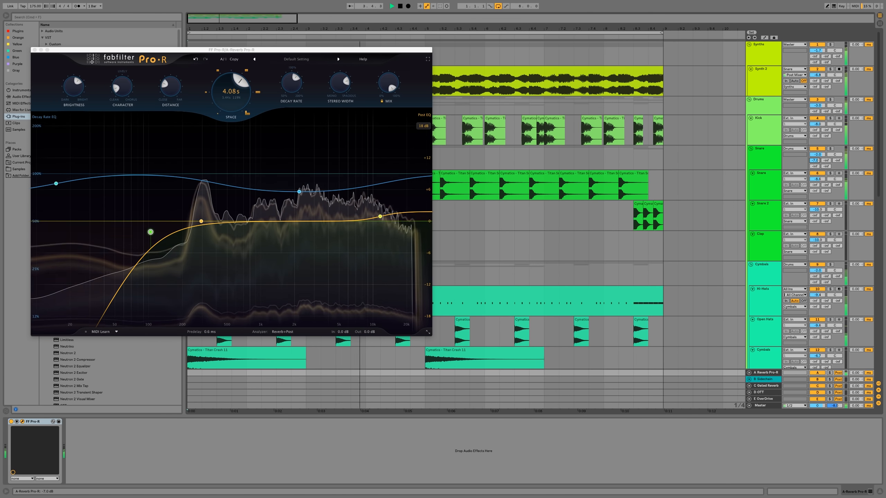
{"action": "mouse_move", "coordinate": [236, 79]}
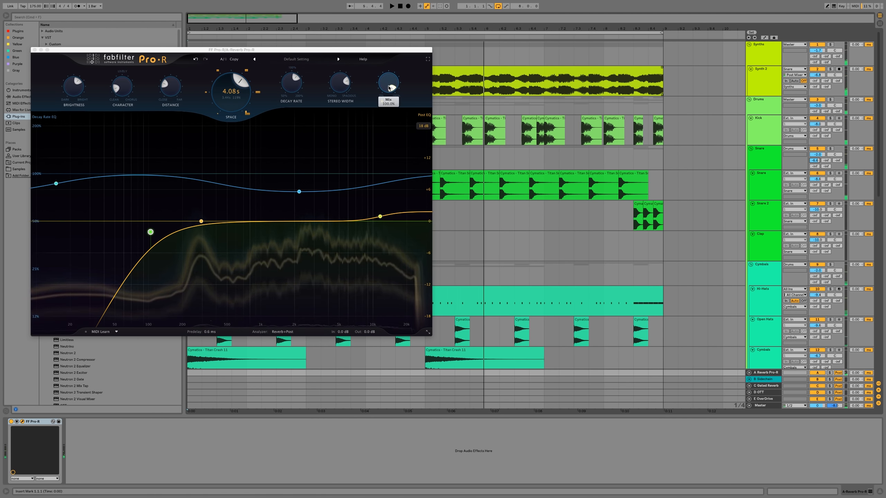
{"action": "mouse_move", "coordinate": [395, 83]}
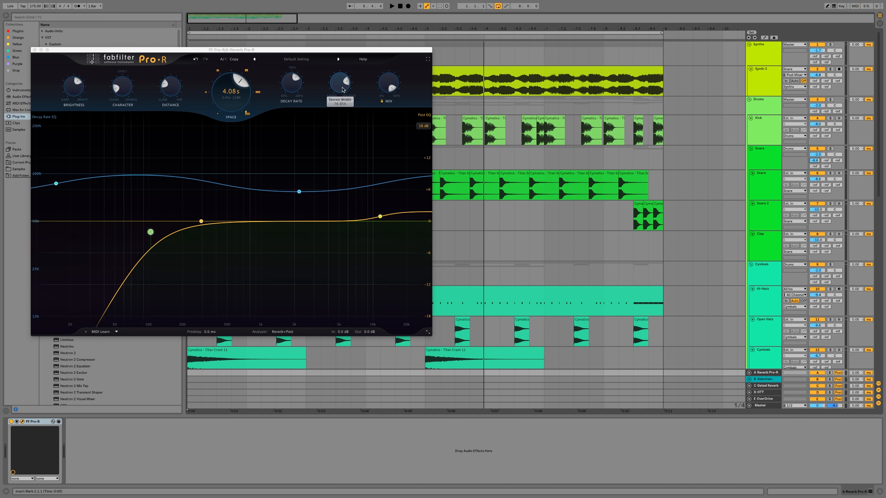
Step: Lower Pro-R's brightness slightly and pull the post EQ's high shelf down into a deep cut just below 10 kHz during playback
{"action": "key", "text": "space"}
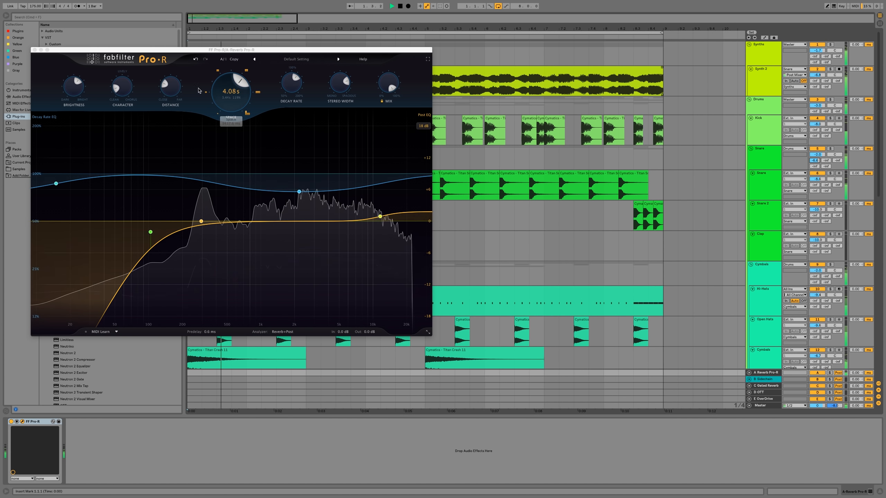
{"action": "left_click_drag", "start_coordinate": [81, 87], "coordinate": [81, 93]}
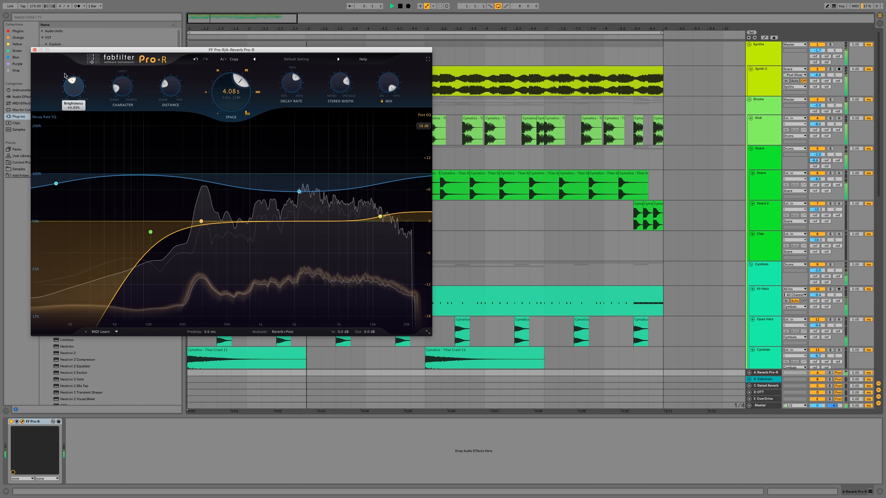
{"action": "left_click_drag", "start_coordinate": [381, 217], "coordinate": [363, 307]}
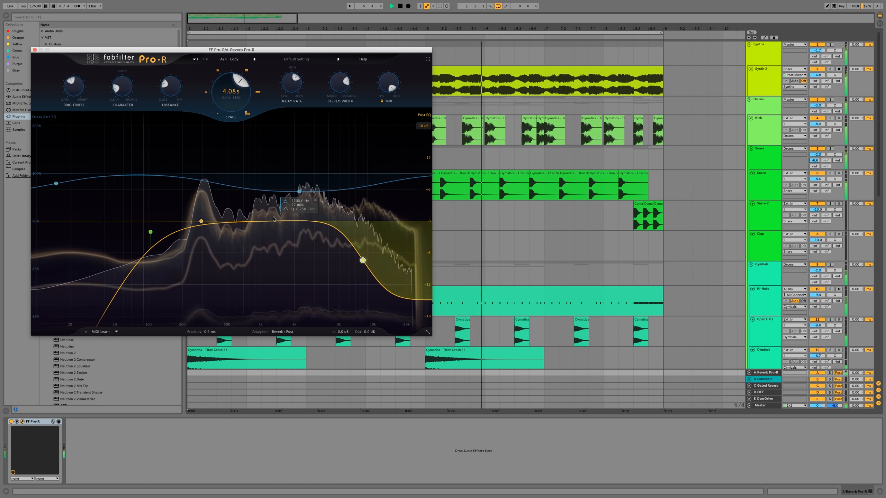
{"action": "left_click_drag", "start_coordinate": [363, 261], "coordinate": [370, 261]}
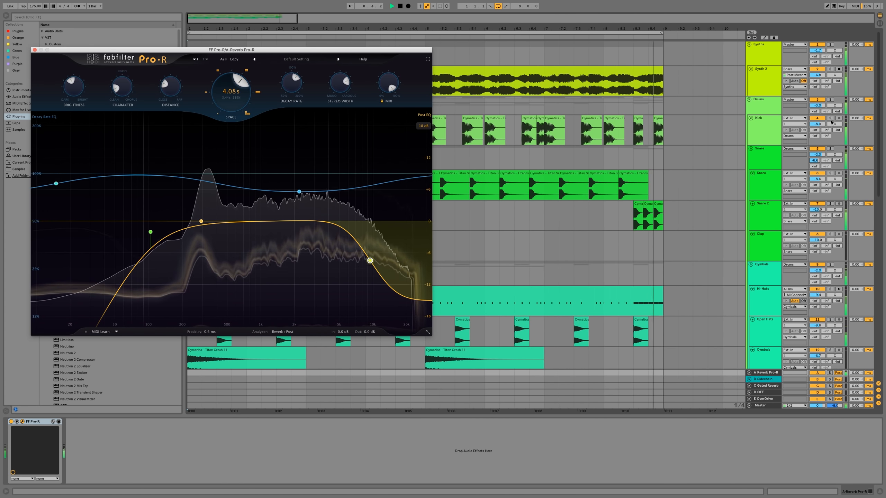
Step: Raise Pro-R's decay rate for a 4.55 s reverb time, then increase the distance and adjust the character during playback
{"action": "left_click", "coordinate": [817, 211]}
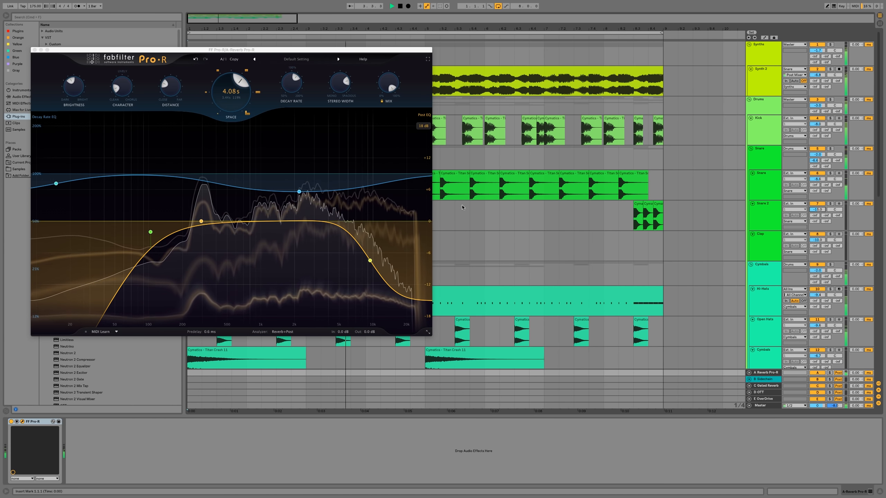
{"action": "mouse_move", "coordinate": [295, 78]}
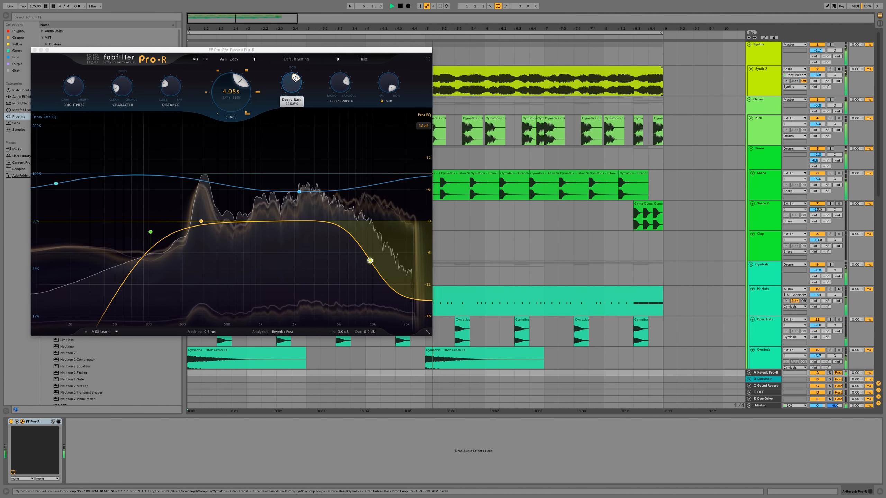
{"action": "left_click_drag", "start_coordinate": [295, 79], "coordinate": [295, 72]}
{"action": "mouse_move", "coordinate": [169, 78]}
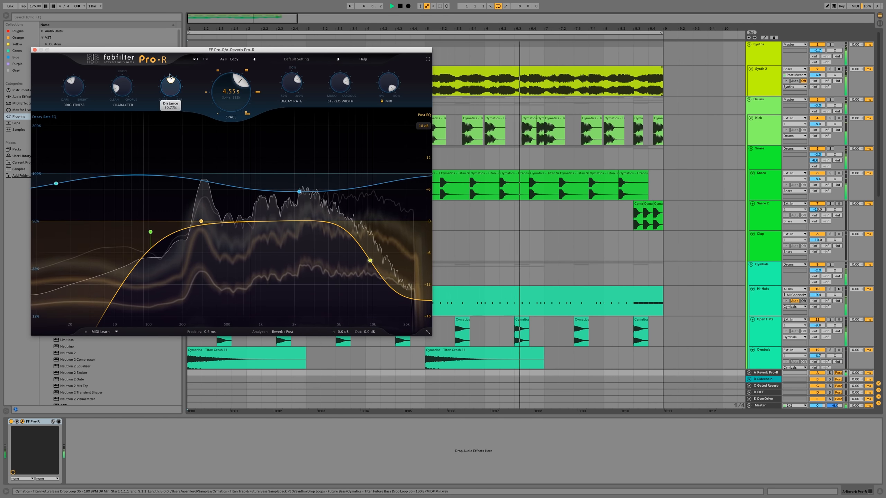
{"action": "mouse_move", "coordinate": [120, 90]}
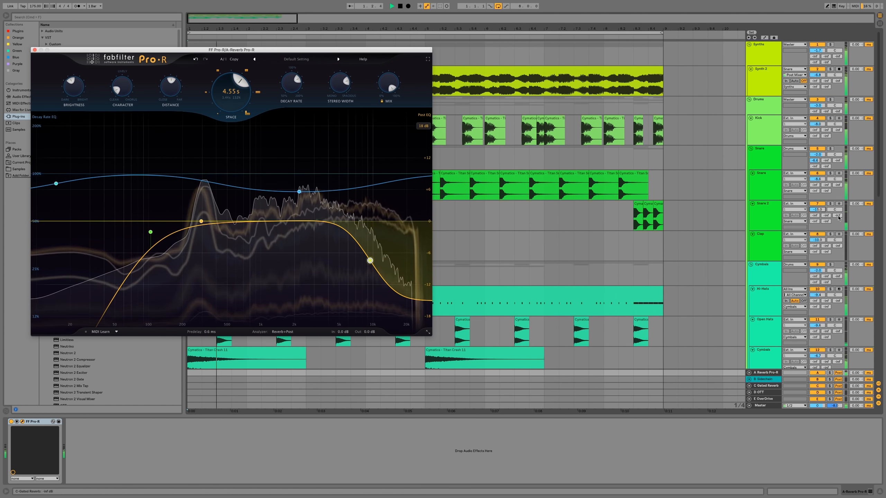
Step: Lower the Snare 2 track volume to -12 dB, close the Pro-R window and resume playback
{"action": "key", "text": "space"}
{"action": "scroll", "coordinate": [818, 210], "scroll_direction": "up", "scroll_amount": 3}
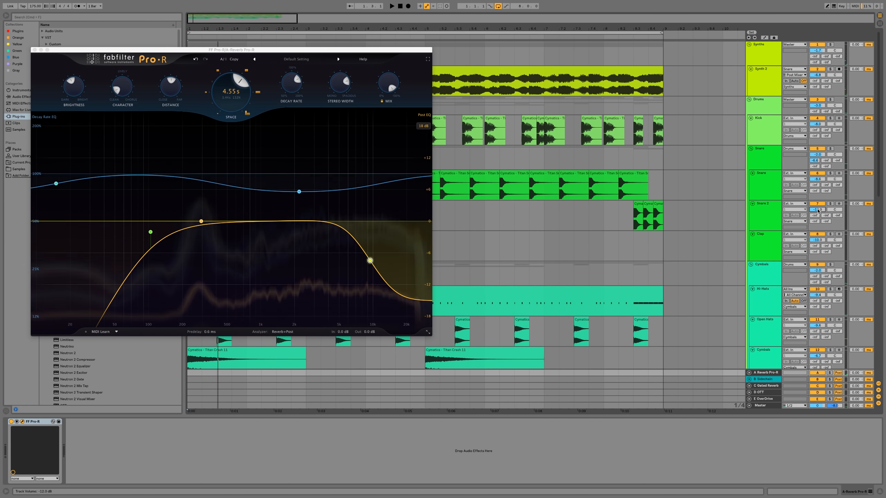
{"action": "left_click", "coordinate": [818, 211]}
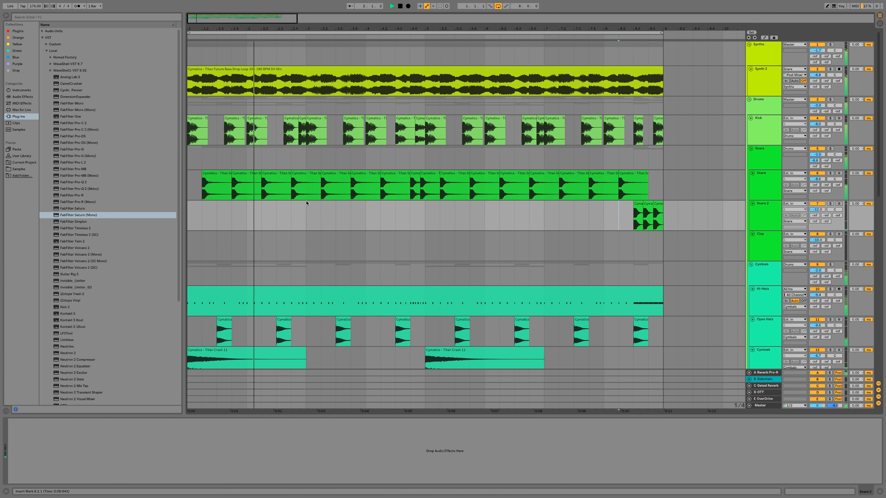
Step: Solo the Cymbals group and add FabFilter Pro-Q 2 to it
{"action": "scroll", "coordinate": [757, 183], "scroll_direction": "down", "scroll_amount": 4}
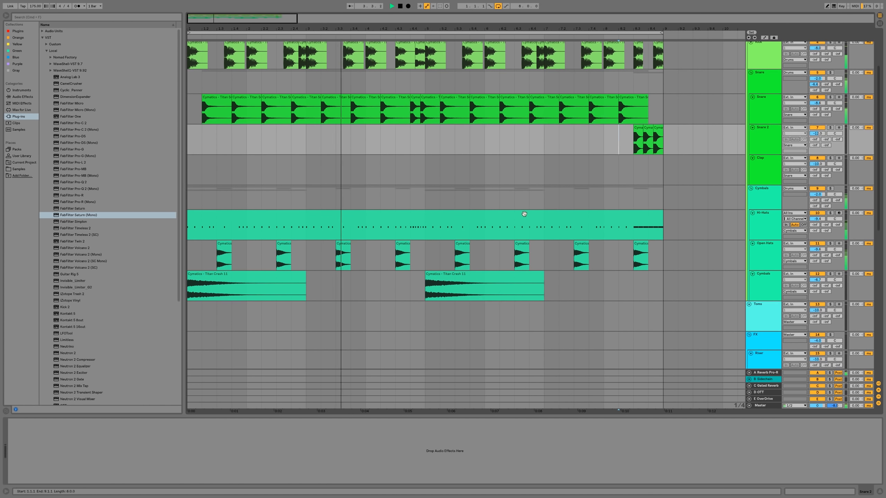
{"action": "left_click", "coordinate": [830, 189]}
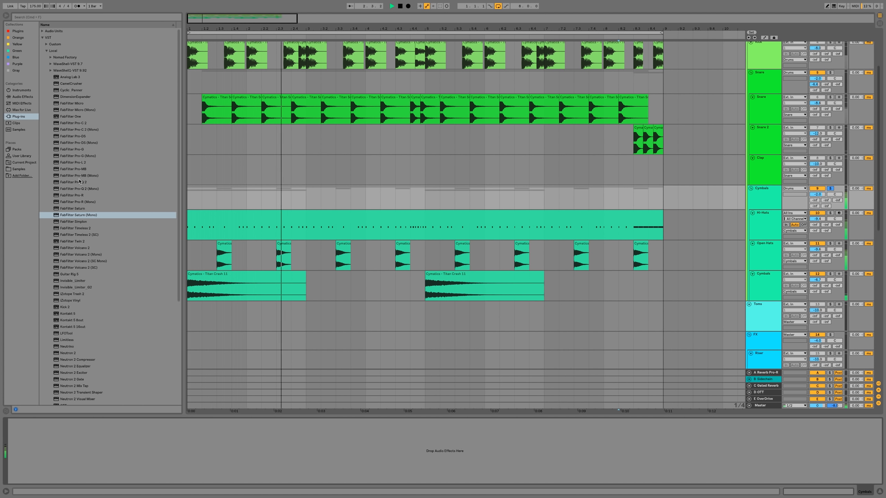
{"action": "double_click", "coordinate": [76, 182]}
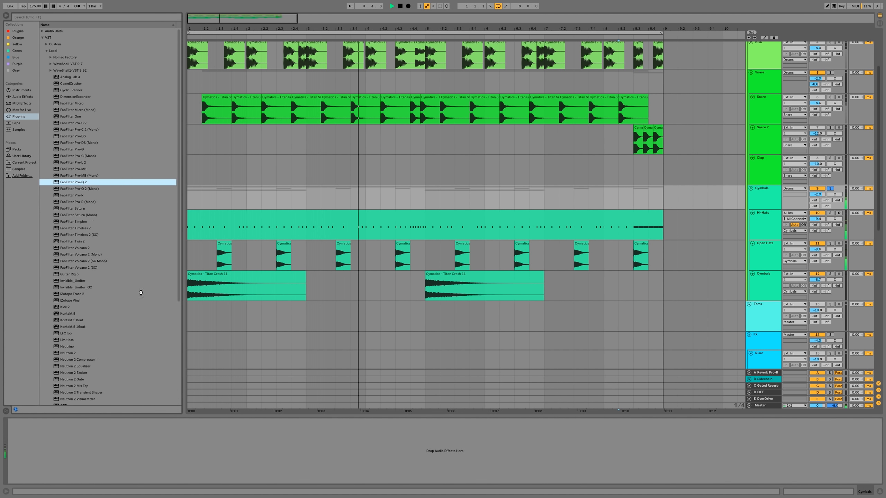
Step: Create a Low Cut band in the Cymbals Pro-Q 2 at about 530 Hz, then unsolo the group
{"action": "left_click", "coordinate": [204, 157]}
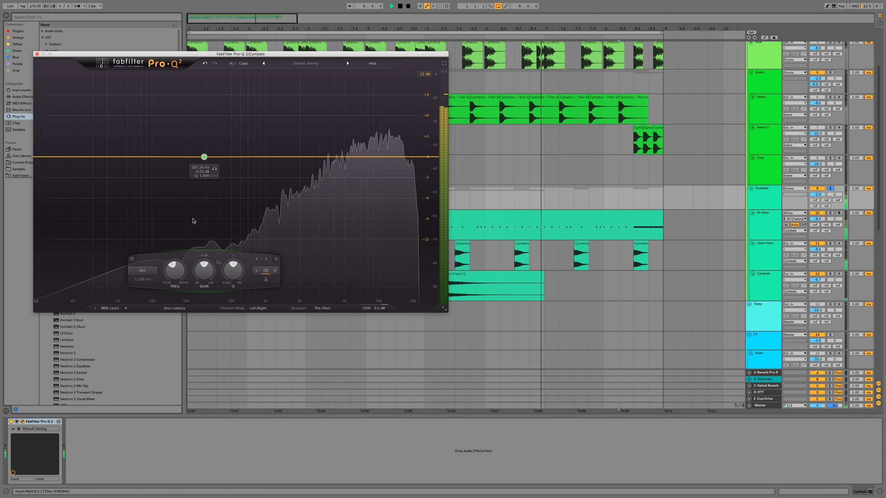
{"action": "left_click", "coordinate": [143, 271]}
{"action": "left_click", "coordinate": [143, 293]}
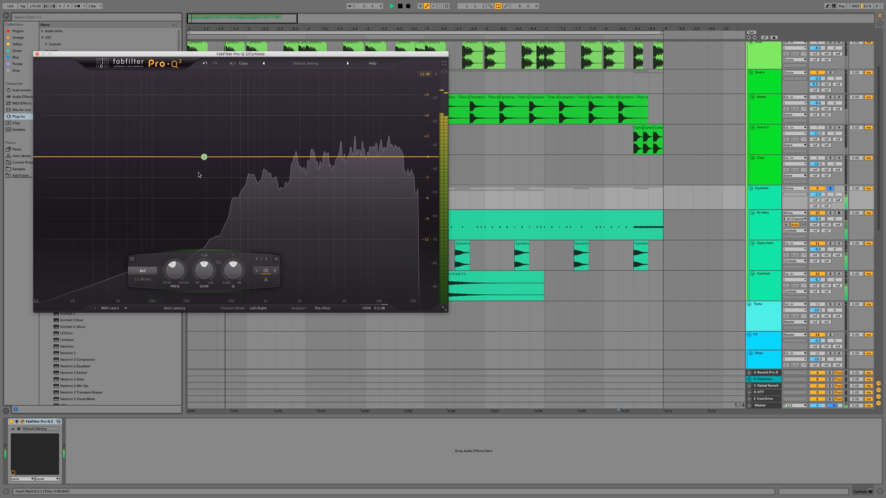
{"action": "left_click_drag", "start_coordinate": [209, 155], "coordinate": [230, 157]}
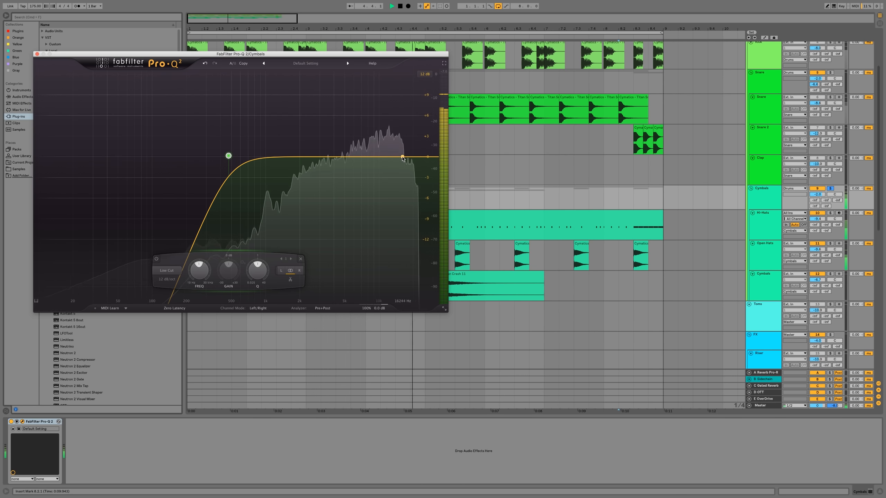
{"action": "left_click_drag", "start_coordinate": [228, 156], "coordinate": [234, 156]}
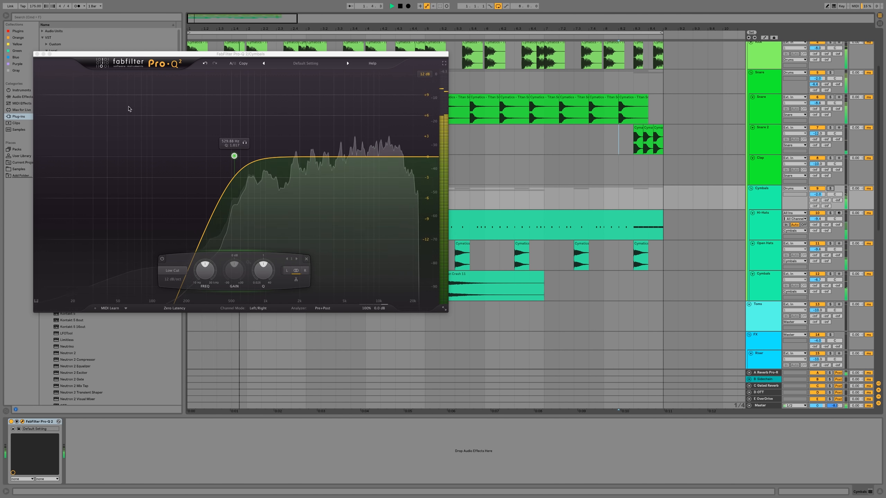
Step: Stop playback and add a narrow bell boost of about 5.3 dB near 6.6 kHz in the Cymbals Pro-Q 2
{"action": "left_click", "coordinate": [351, 158]}
{"action": "key", "text": "space"}
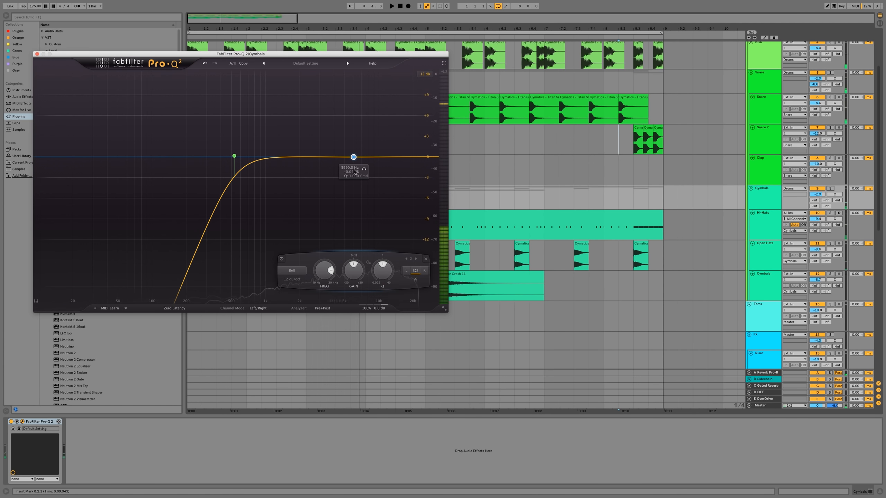
{"action": "left_click_drag", "start_coordinate": [354, 158], "coordinate": [349, 172]}
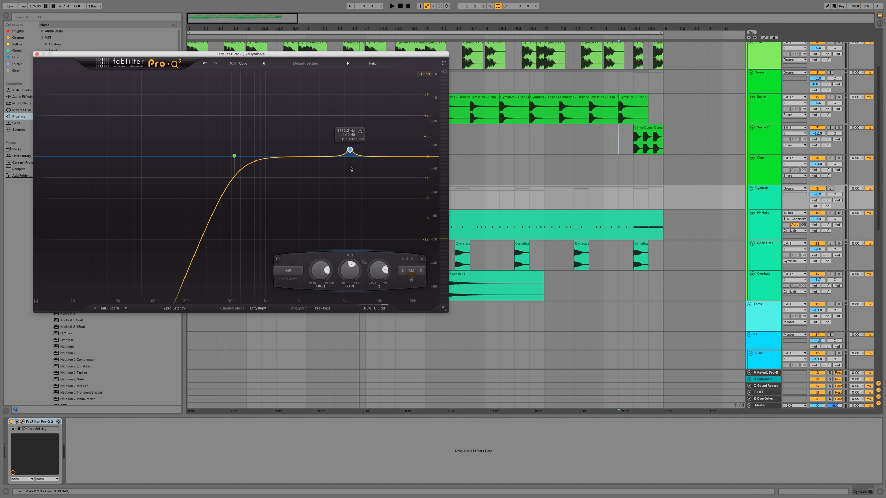
{"action": "mouse_move", "coordinate": [352, 140]}
{"action": "left_mouse_down"}
{"action": "mouse_move", "coordinate": [371, 129]}
{"action": "mouse_move", "coordinate": [361, 131]}
{"action": "left_mouse_up"}
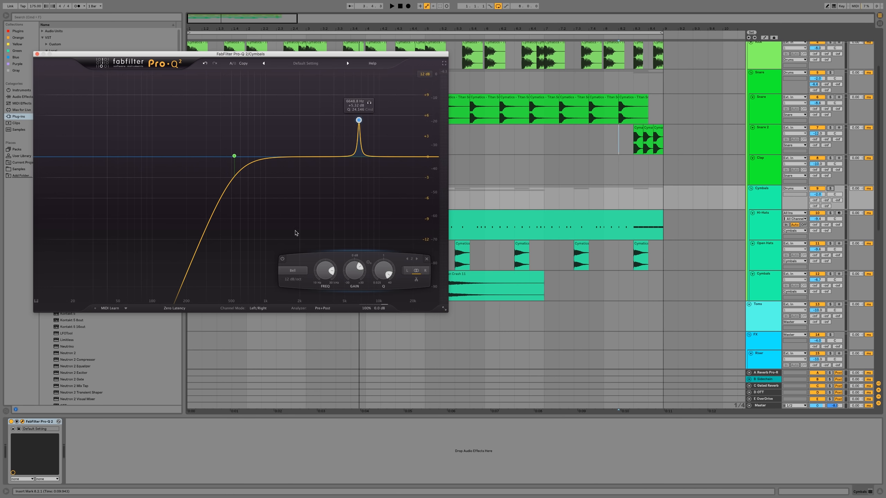
Step: Close the Pro-Q 2 window and add the Spectrum analyzer after it on the Cymbals group
{"action": "left_click", "coordinate": [184, 465]}
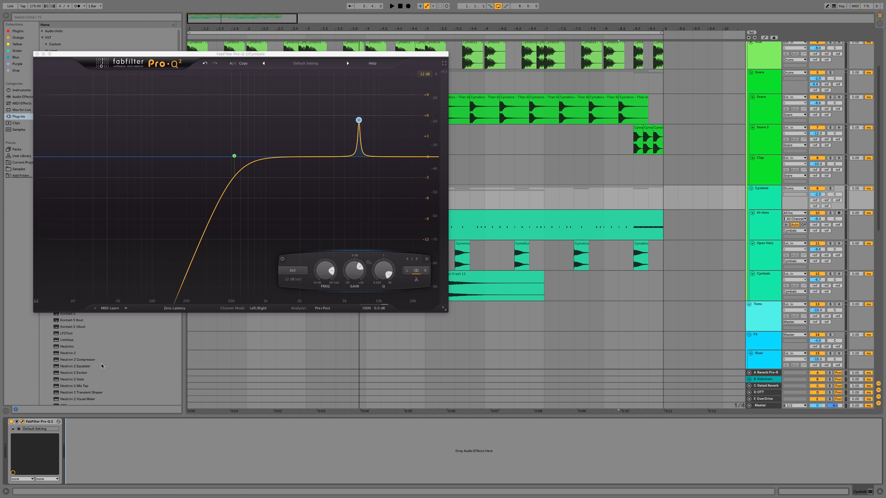
{"action": "left_click", "coordinate": [37, 54]}
{"action": "left_click", "coordinate": [23, 97]}
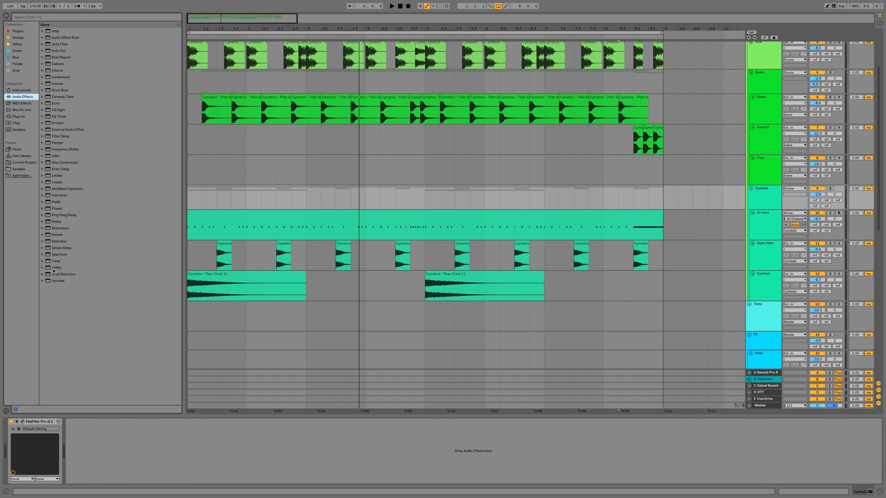
{"action": "double_click", "coordinate": [60, 255]}
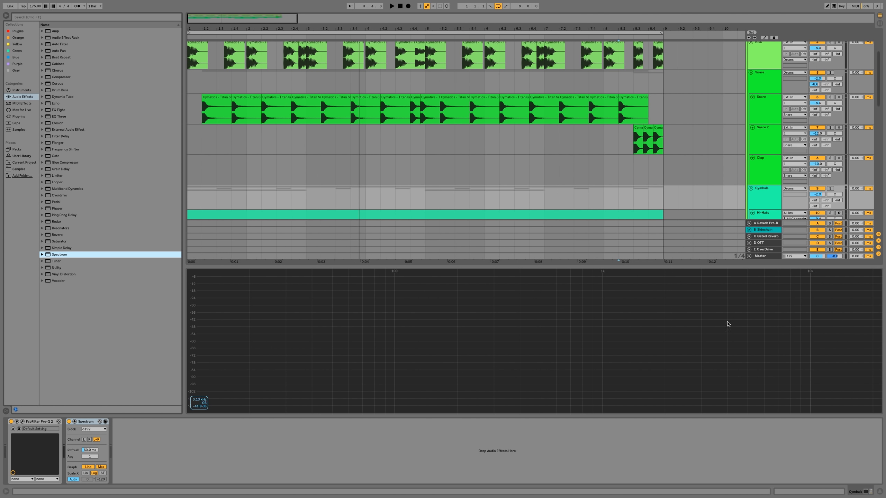
Step: Delete the Spectrum analyzer from the Cymbals group's device chain
{"action": "scroll", "coordinate": [277, 105], "scroll_direction": "up", "scroll_amount": 4}
{"action": "left_click", "coordinate": [277, 77]}
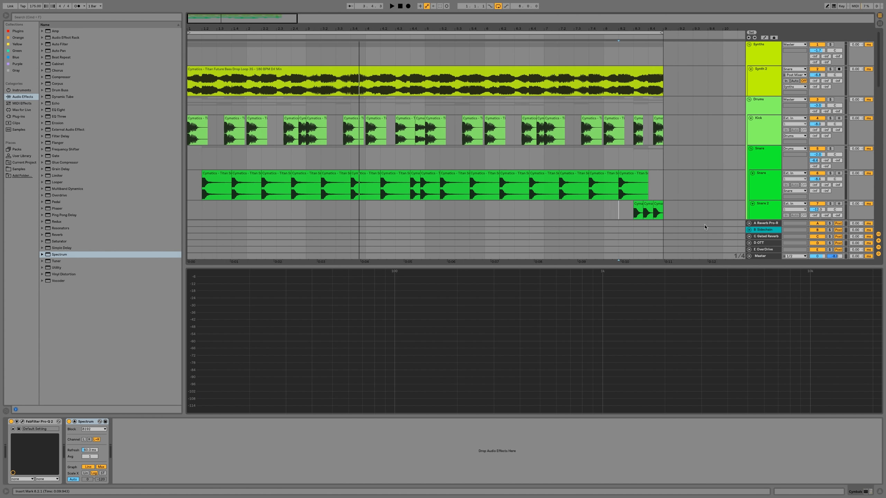
{"action": "scroll", "coordinate": [605, 131], "scroll_direction": "down", "scroll_amount": 10}
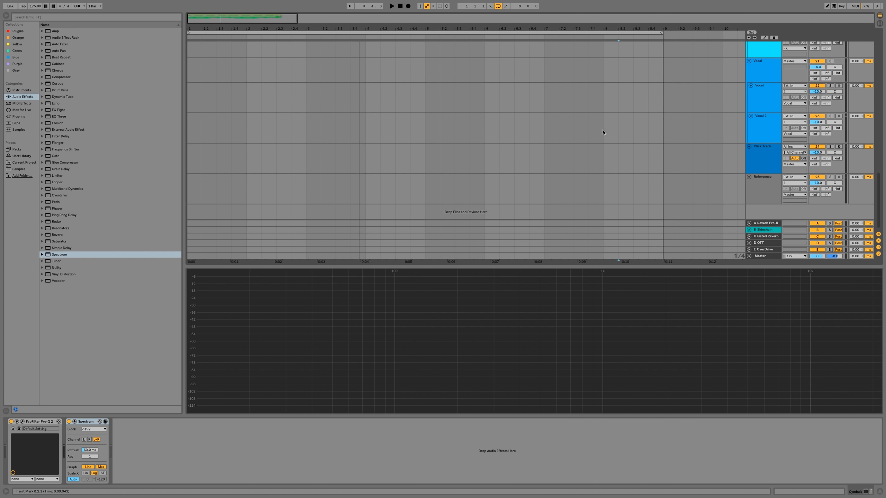
{"action": "scroll", "coordinate": [603, 132], "scroll_direction": "up", "scroll_amount": 5}
{"action": "left_click", "coordinate": [772, 185]}
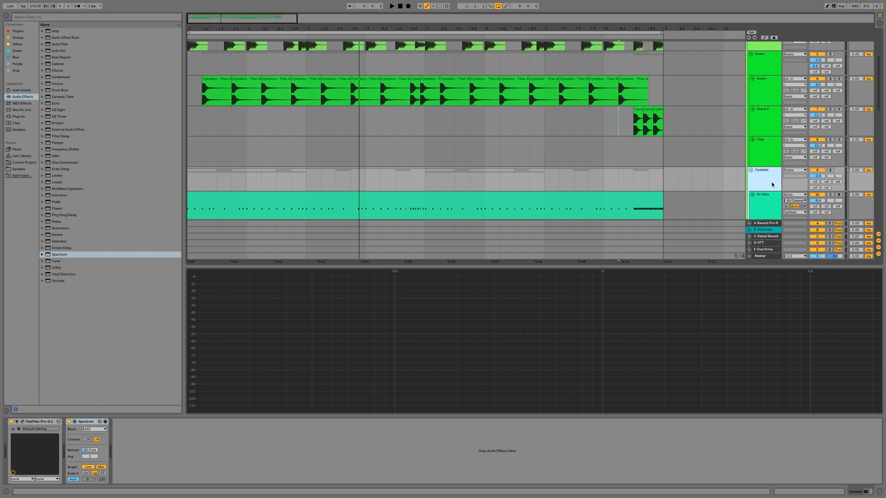
{"action": "left_click", "coordinate": [269, 408]}
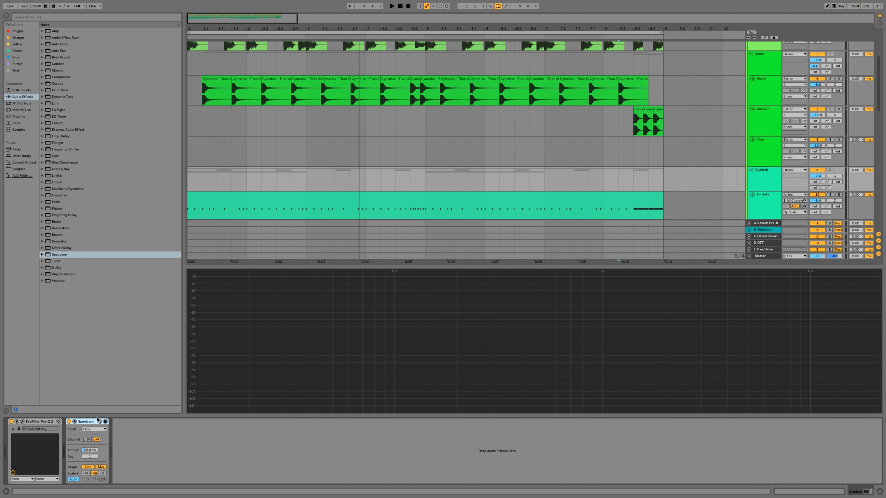
{"action": "key", "text": "Delete"}
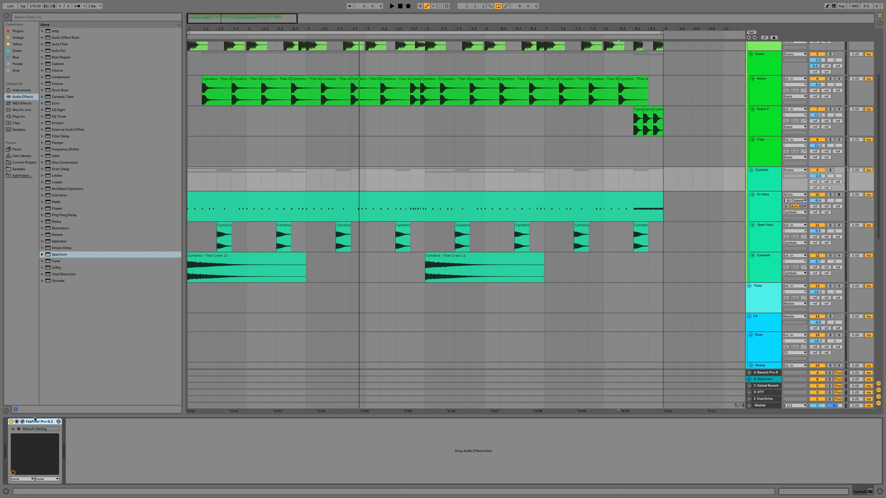
Step: Reopen the Cymbals Pro-Q 2, move its bell band to about 5.1 kHz, and play the loop with the Cymbals group soloed
{"action": "left_click", "coordinate": [22, 422]}
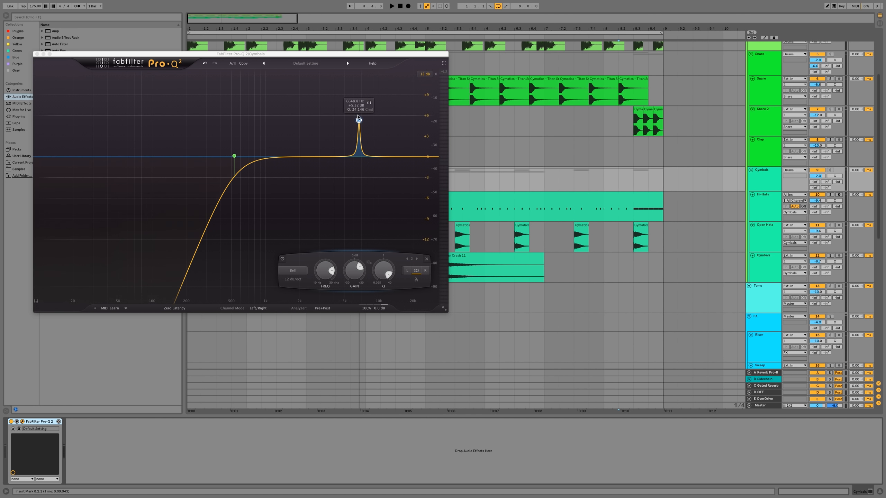
{"action": "left_click_drag", "start_coordinate": [359, 120], "coordinate": [347, 120]}
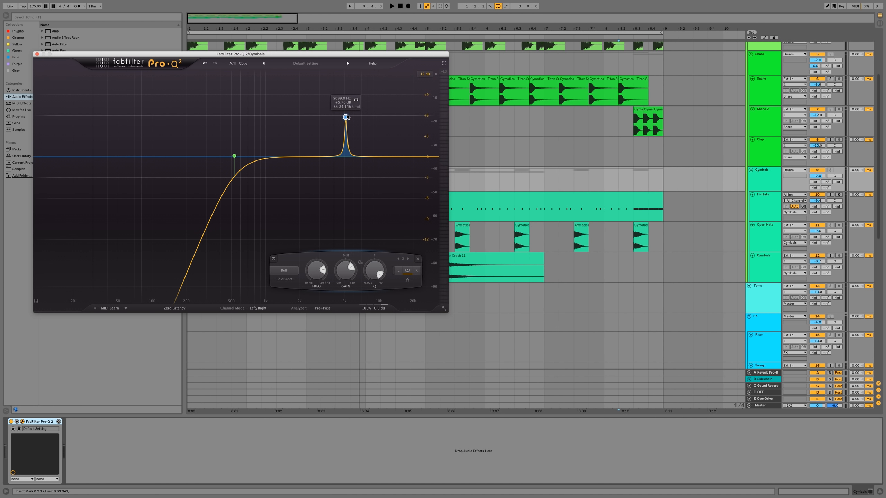
{"action": "key", "text": "space"}
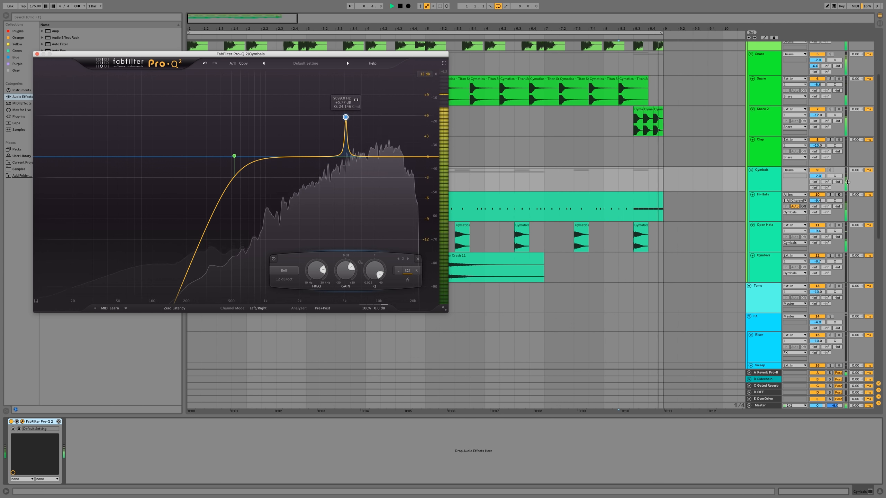
{"action": "left_click", "coordinate": [831, 170]}
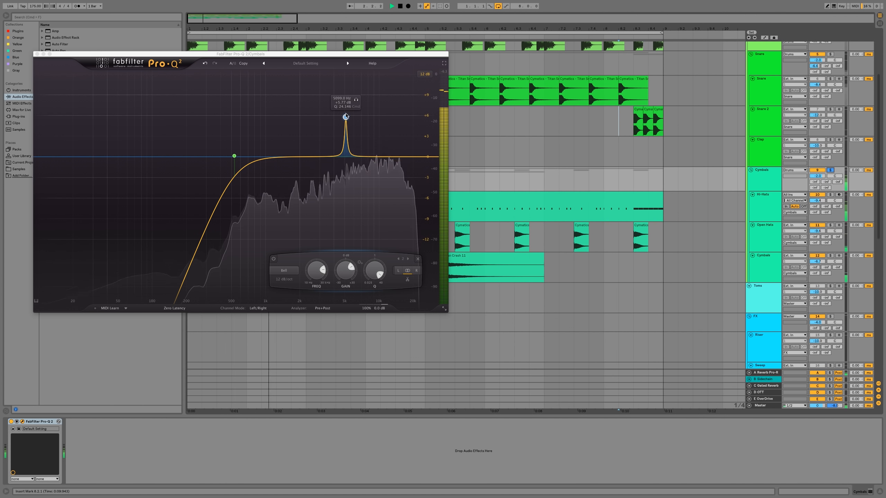
Step: Raise the bell boost to about 8.4 dB and widen it to a Q of about 12
{"action": "left_click_drag", "start_coordinate": [346, 118], "coordinate": [346, 110]}
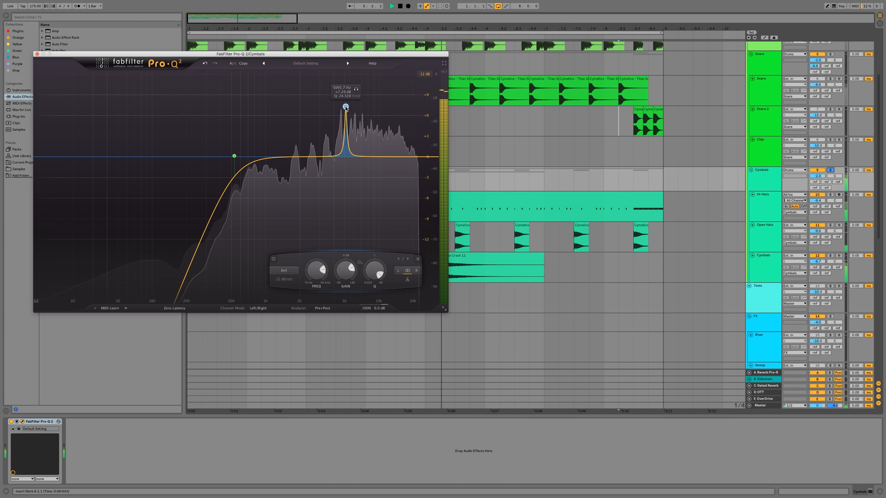
{"action": "scroll", "coordinate": [346, 107], "scroll_direction": "down", "scroll_amount": 3}
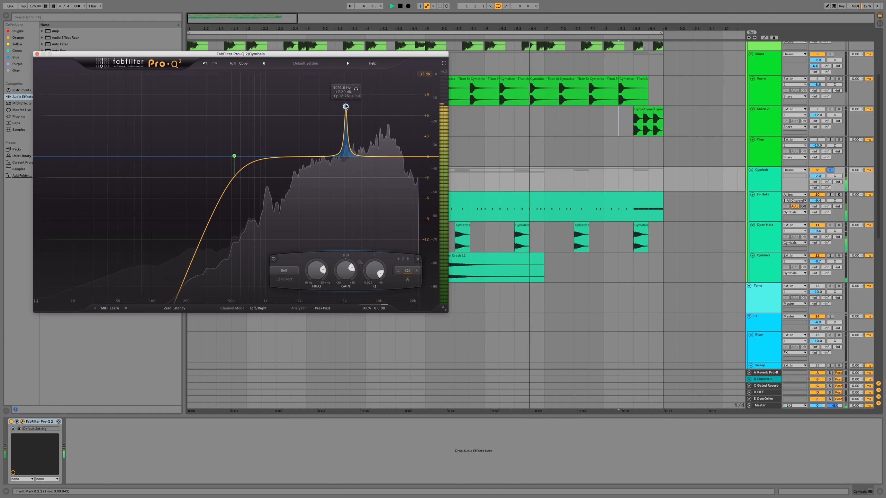
{"action": "scroll", "coordinate": [346, 107], "scroll_direction": "down", "scroll_amount": 3}
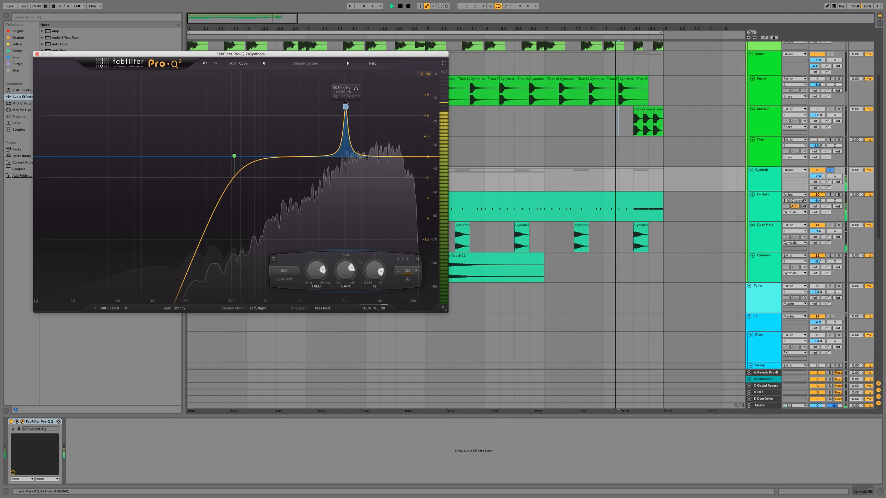
{"action": "left_click", "coordinate": [346, 107]}
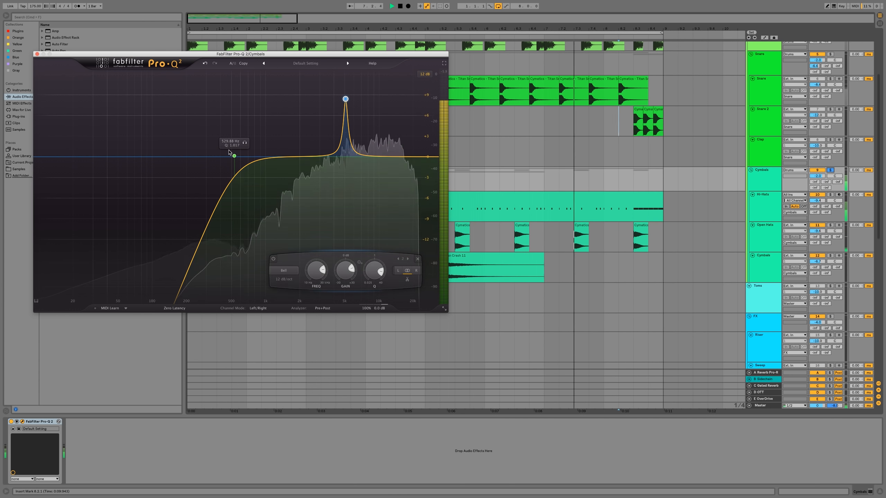
Step: Move the Low Cut band up to about 670 Hz and stop playback
{"action": "left_click_drag", "start_coordinate": [235, 156], "coordinate": [248, 155]}
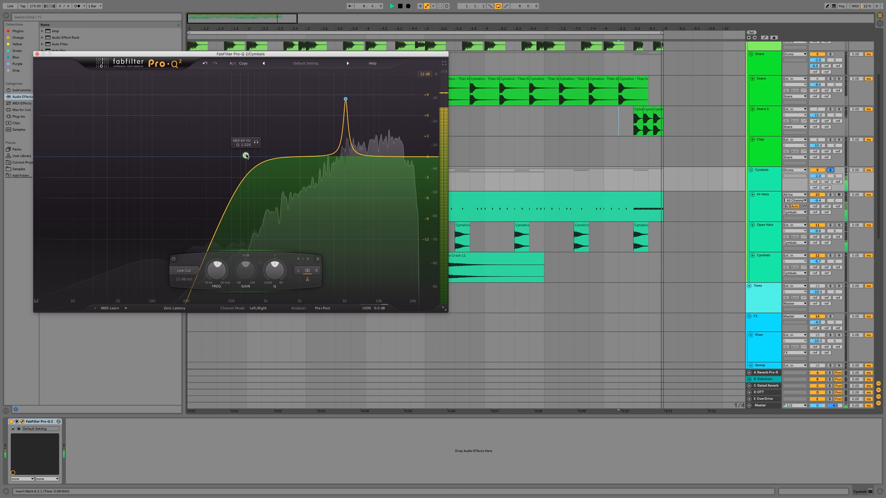
{"action": "key", "text": "space"}
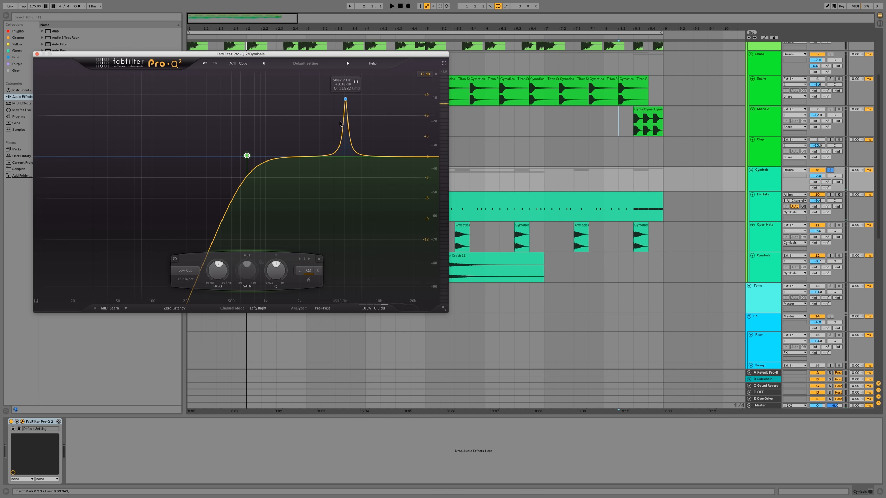
Step: During playback, audition the bell band alone and raise its boost to about 9.2 dB near 5 kHz, then stop and close Pro-Q 2
{"action": "key", "text": "space"}
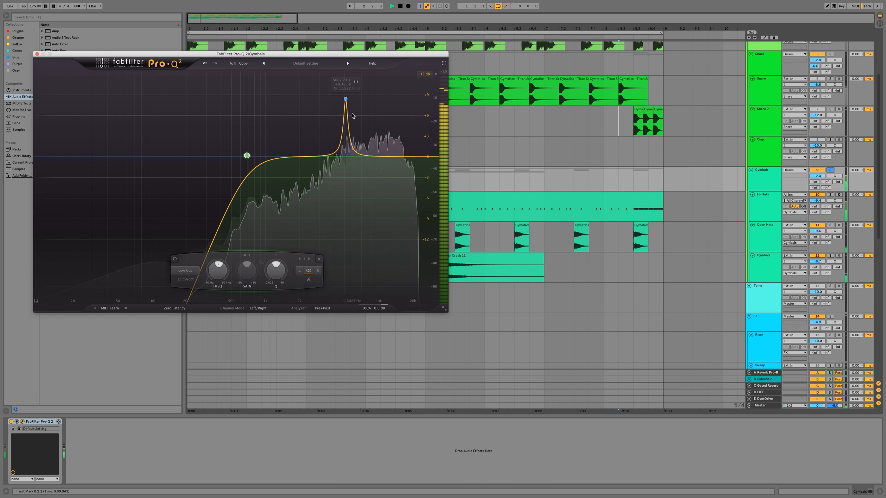
{"action": "left_click_drag", "start_coordinate": [346, 100], "coordinate": [345, 98]}
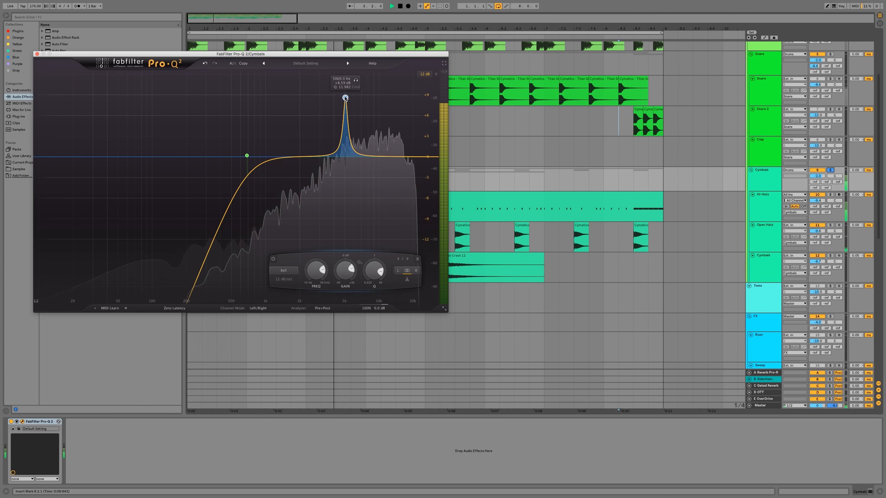
{"action": "left_click", "coordinate": [354, 79]}
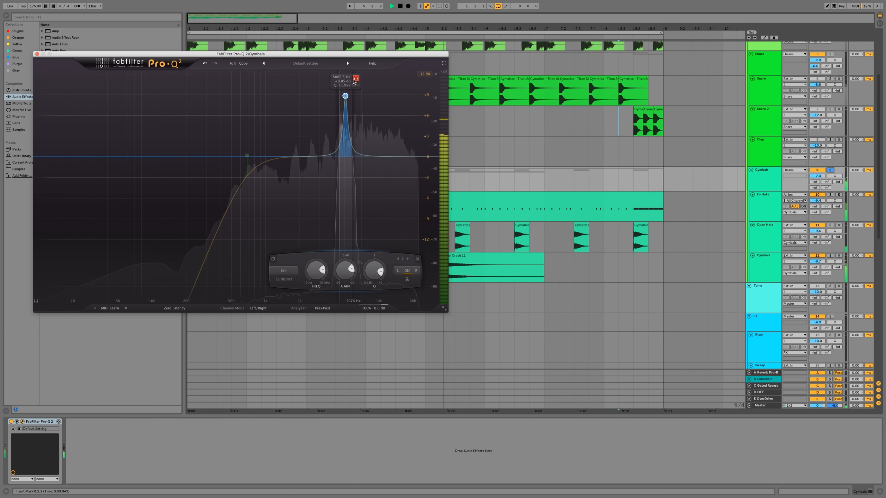
{"action": "left_click_drag", "start_coordinate": [345, 95], "coordinate": [346, 93]}
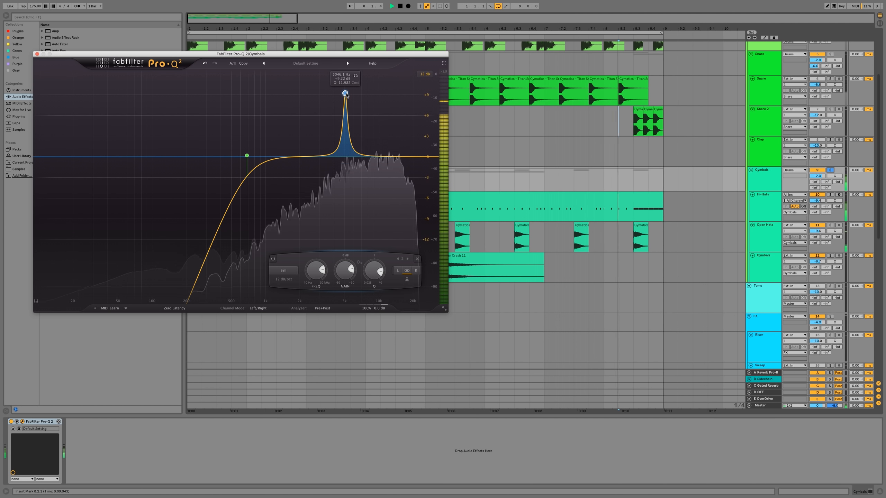
{"action": "key", "text": "space"}
{"action": "key", "text": "super+alt+p"}
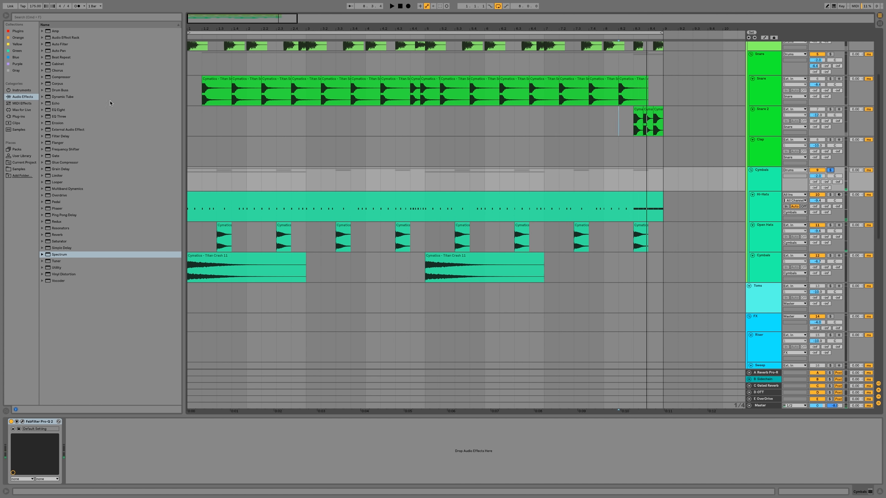
Step: Add FabFilter Pro-C 2 after Pro-Q 2 on the Cymbals group
{"action": "left_click", "coordinate": [28, 117]}
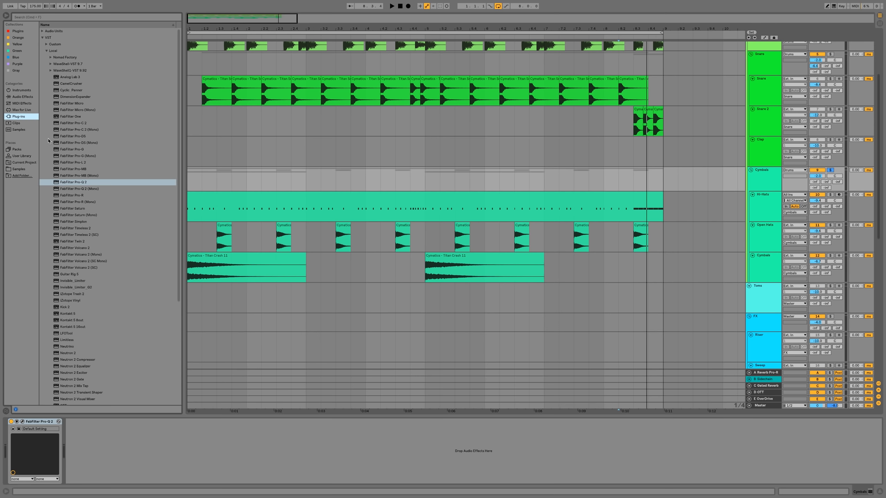
{"action": "left_click", "coordinate": [83, 124]}
{"action": "double_click", "coordinate": [82, 123]}
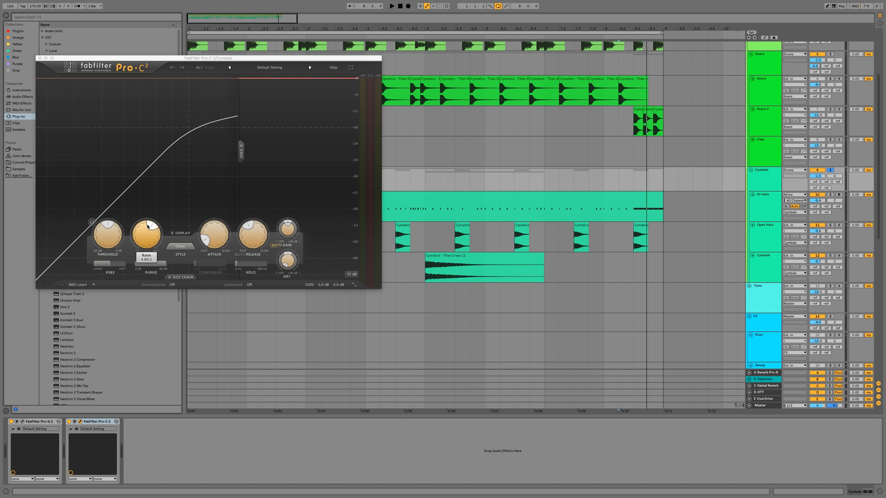
Step: Lower the Pro-C 2 threshold to about -36 dB and shorten its release while the cymbals play
{"action": "mouse_move", "coordinate": [113, 231]}
{"action": "key", "text": "space"}
{"action": "left_click_drag", "start_coordinate": [109, 226], "coordinate": [99, 230]}
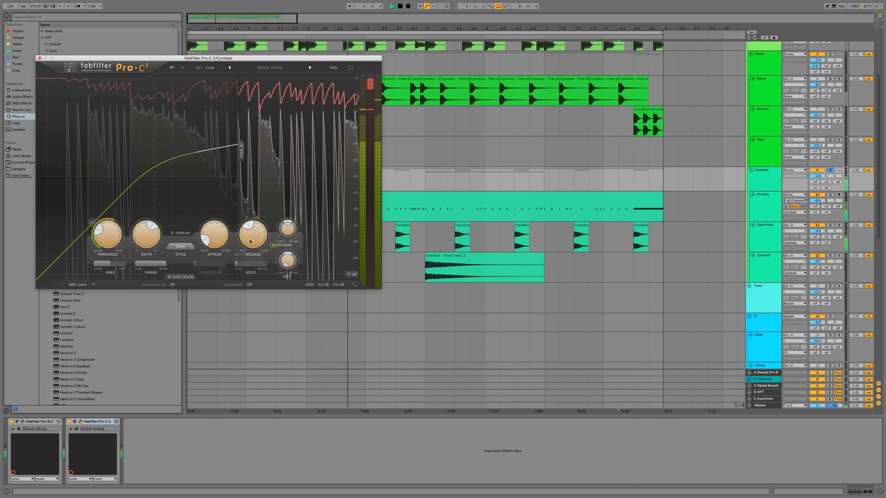
{"action": "mouse_move", "coordinate": [248, 225]}
{"action": "left_click_drag", "start_coordinate": [248, 224], "coordinate": [243, 238]}
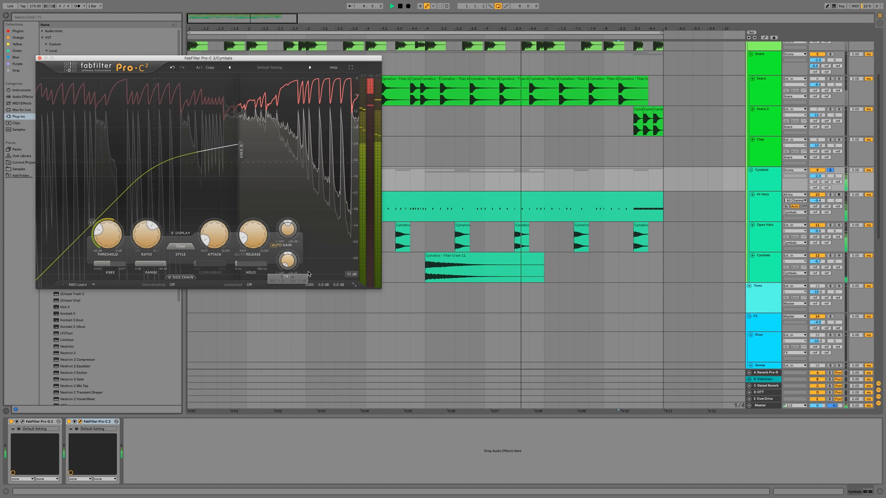
Step: Raise the Pro-C 2 wet gain slightly and unsolo the Cymbals group
{"action": "mouse_move", "coordinate": [288, 235]}
{"action": "left_click_drag", "start_coordinate": [288, 229], "coordinate": [289, 227]}
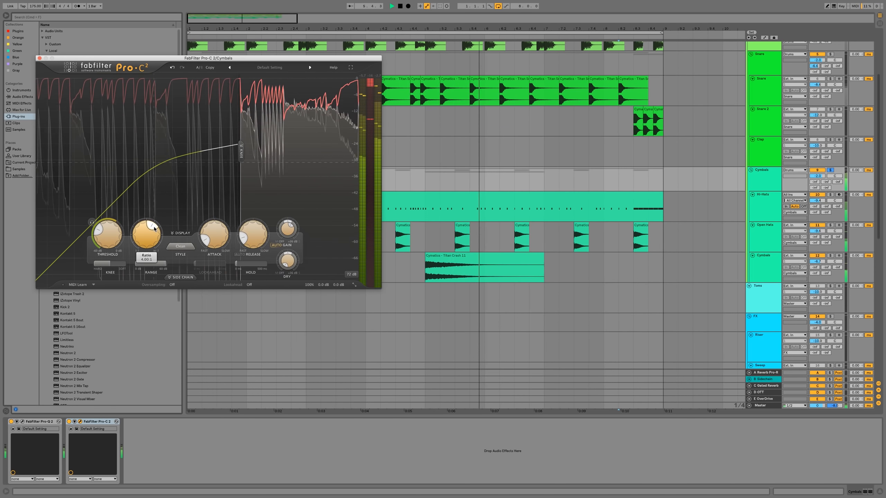
{"action": "mouse_move", "coordinate": [157, 228]}
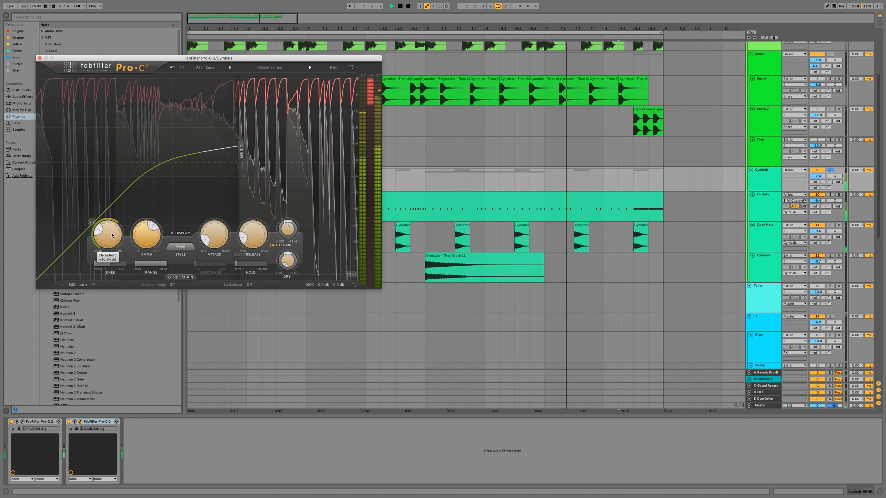
{"action": "mouse_move", "coordinate": [287, 229]}
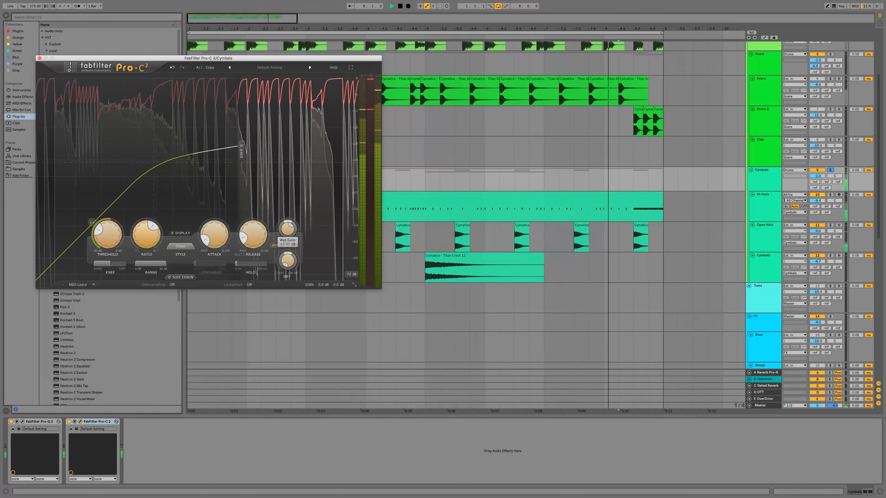
{"action": "left_click", "coordinate": [831, 170]}
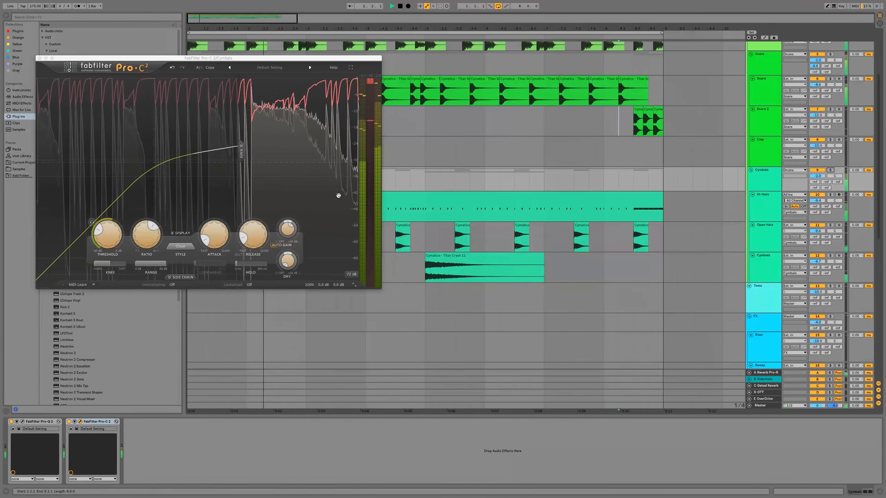
Step: Close and reopen Pro-C 2 to check its wet gain and attack against the full mix, then close it again
{"action": "left_click", "coordinate": [39, 58]}
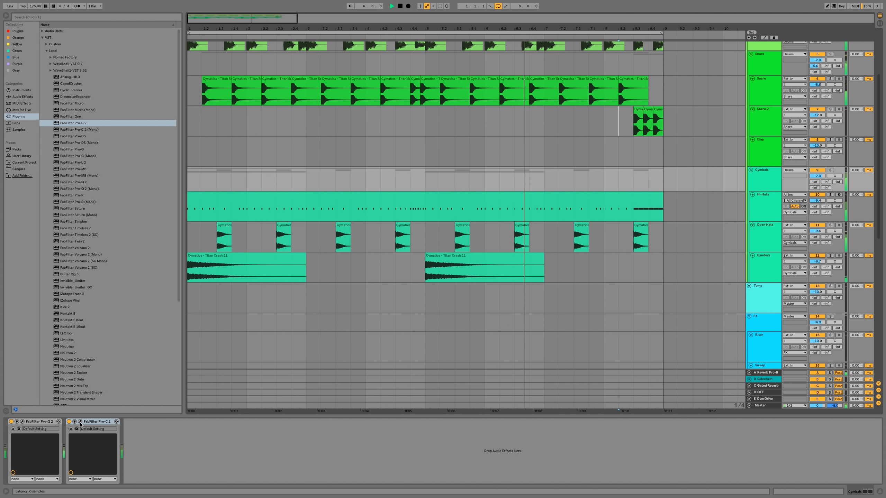
{"action": "key", "text": "super+alt+p"}
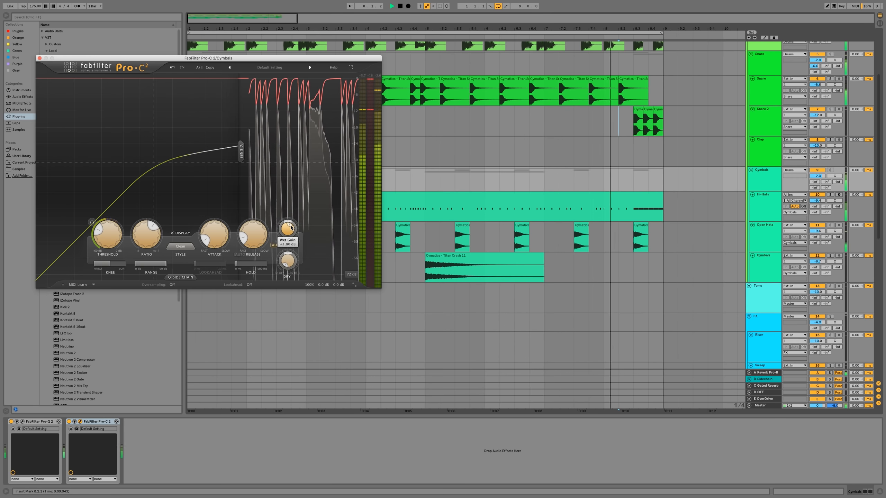
{"action": "mouse_move", "coordinate": [291, 226]}
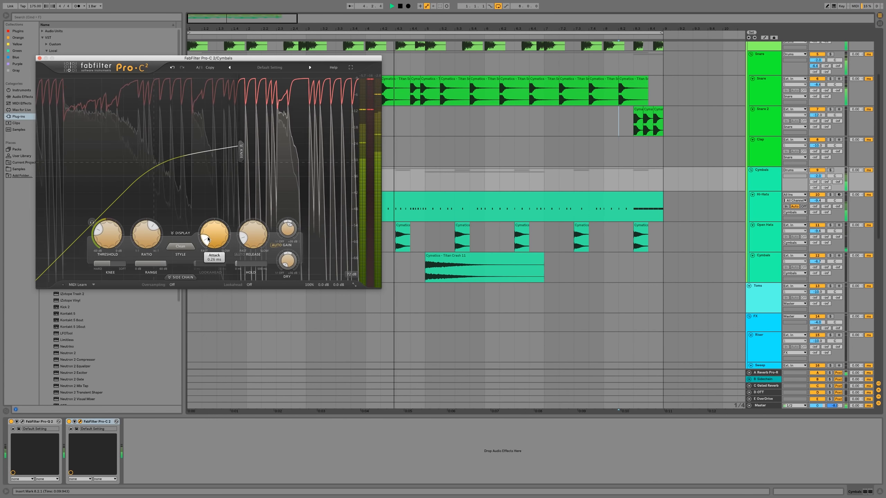
{"action": "mouse_move", "coordinate": [208, 239]}
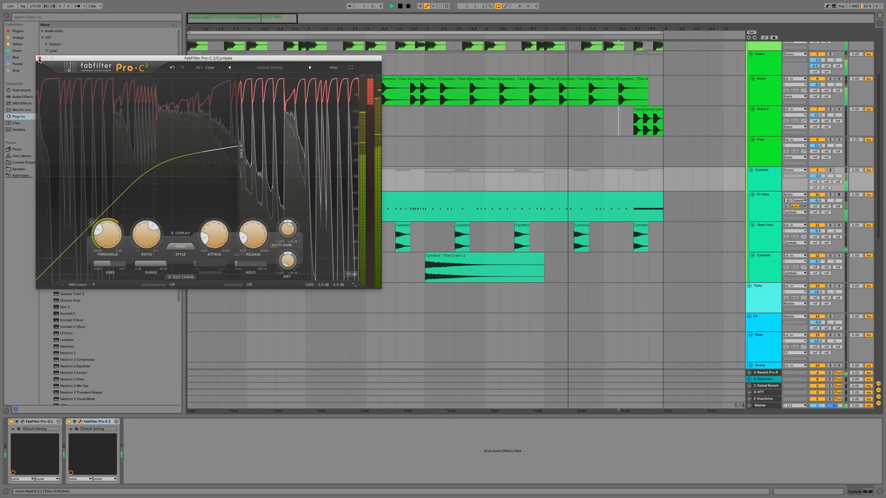
{"action": "key", "text": "super+alt+p"}
Step: Lower the Kick track's volume to -7.0 dB
{"action": "scroll", "coordinate": [489, 147], "scroll_direction": "up", "scroll_amount": 5}
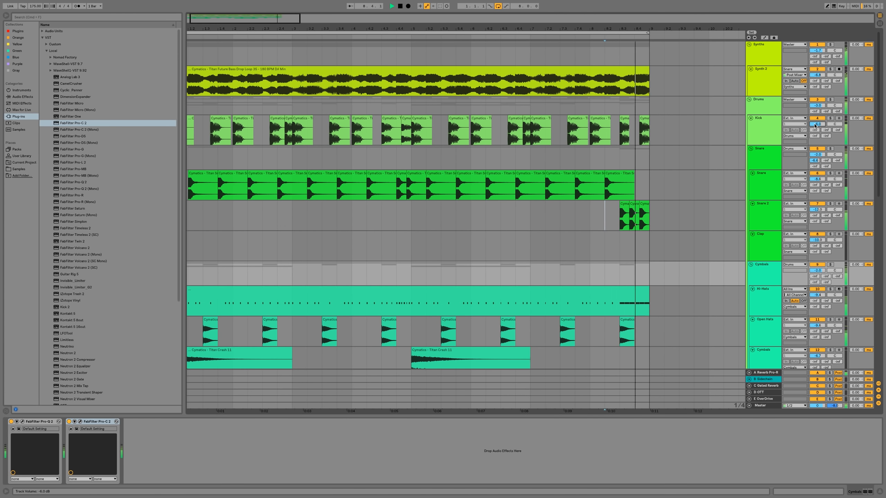
{"action": "left_click_drag", "start_coordinate": [815, 126], "coordinate": [815, 129]}
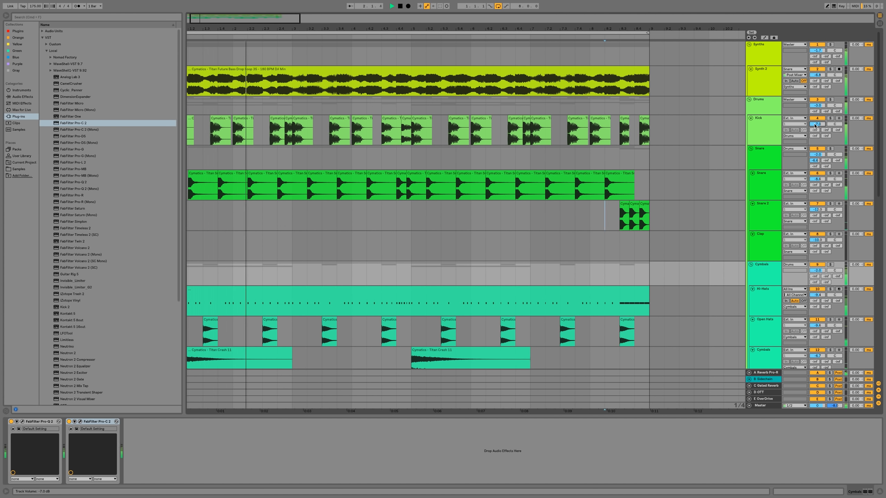
{"action": "scroll", "coordinate": [454, 169], "scroll_direction": "left", "scroll_amount": 1}
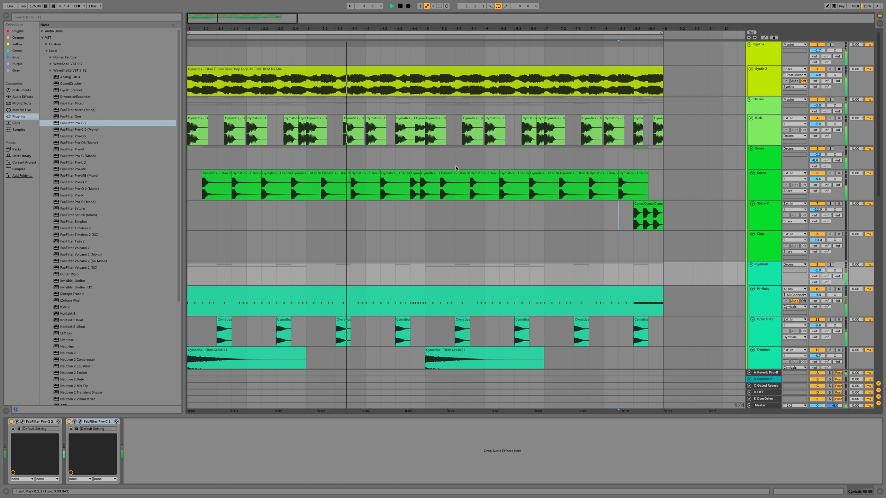
Step: Group Pro-Q 2 and Pro-C 2 on the Cymbals group into an Audio Effect Rack
{"action": "scroll", "coordinate": [456, 166], "scroll_direction": "down", "scroll_amount": 2}
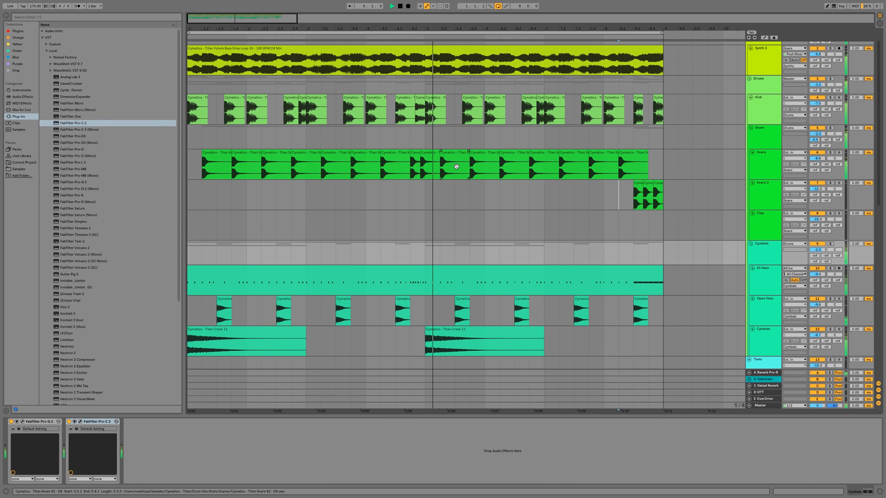
{"action": "scroll", "coordinate": [510, 232], "scroll_direction": "down", "scroll_amount": 2}
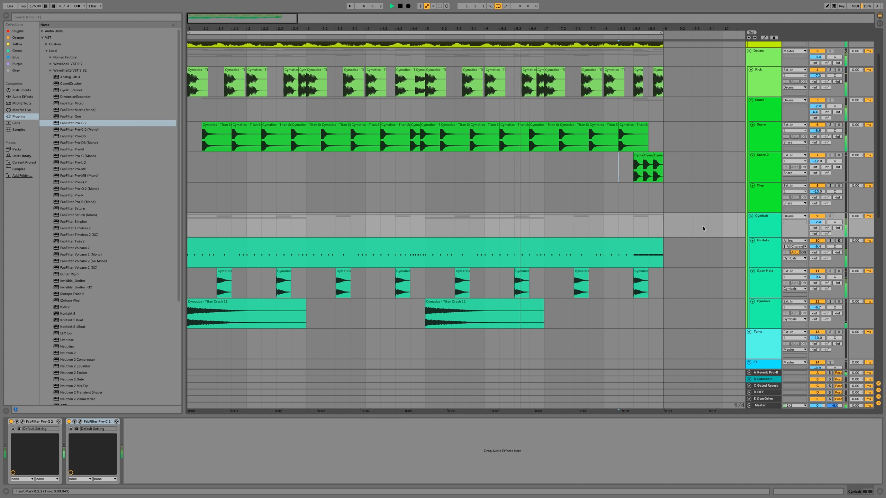
{"action": "left_click", "coordinate": [765, 226]}
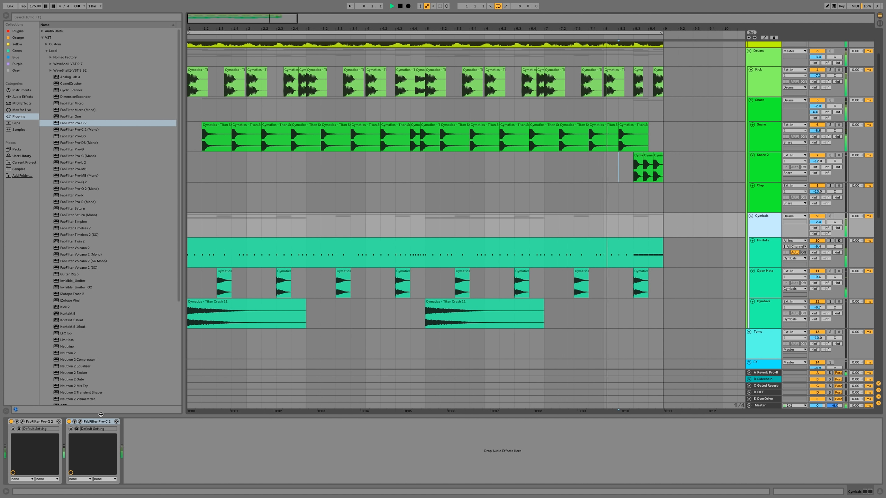
{"action": "left_click", "coordinate": [38, 423]}
{"action": "left_click", "coordinate": [38, 423], "text": "shift"}
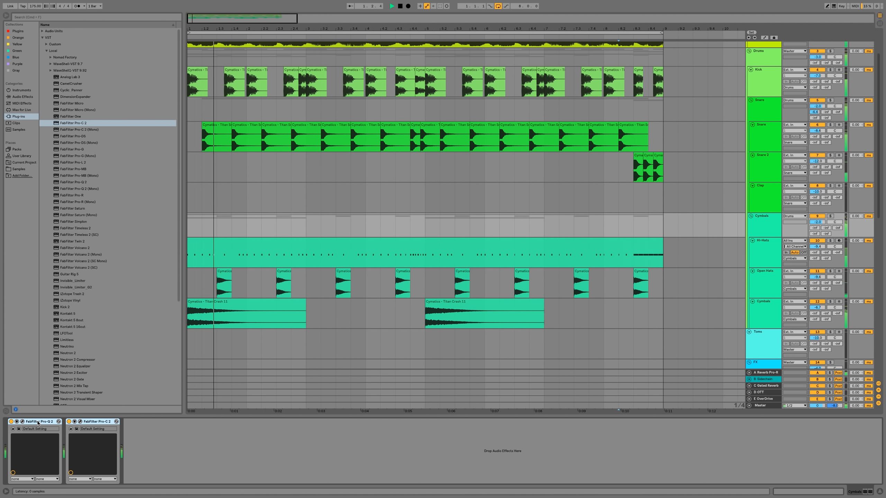
{"action": "key", "text": "super+g"}
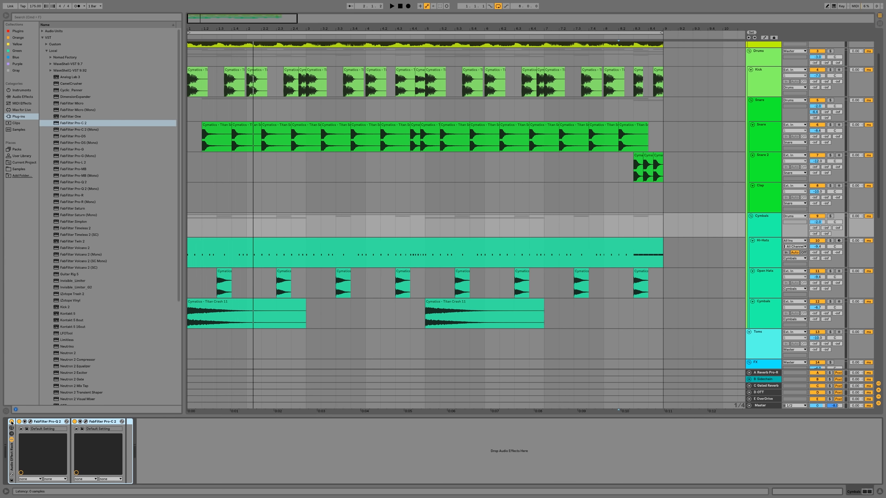
Step: Play the drop and toggle the Cymbals group's effect rack off and on twice to compare processed and unprocessed sound
{"action": "key", "text": "space"}
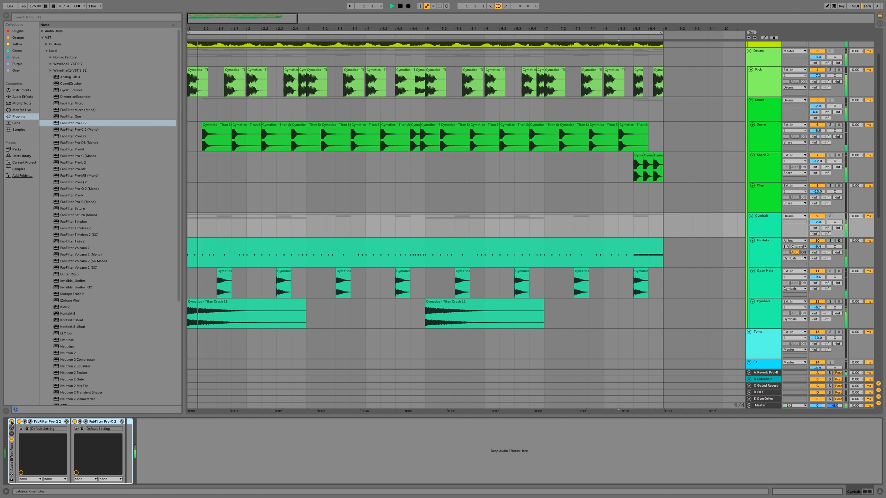
{"action": "left_click", "coordinate": [11, 422]}
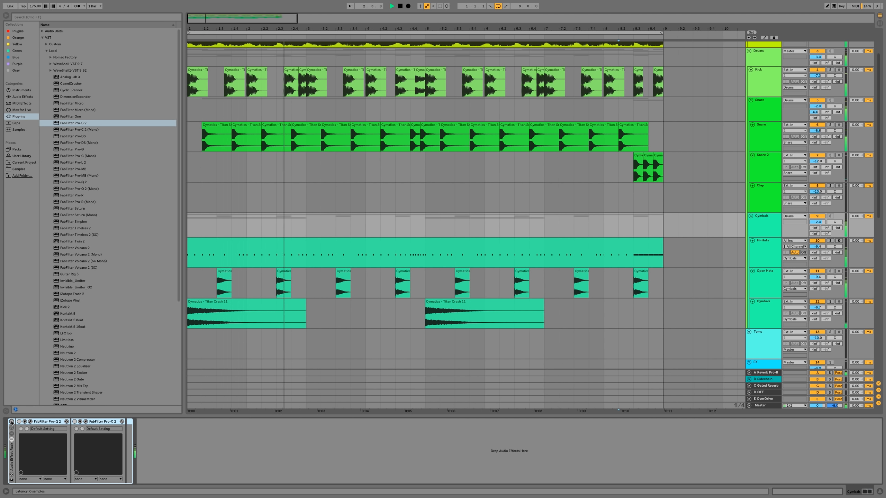
{"action": "left_click", "coordinate": [11, 422]}
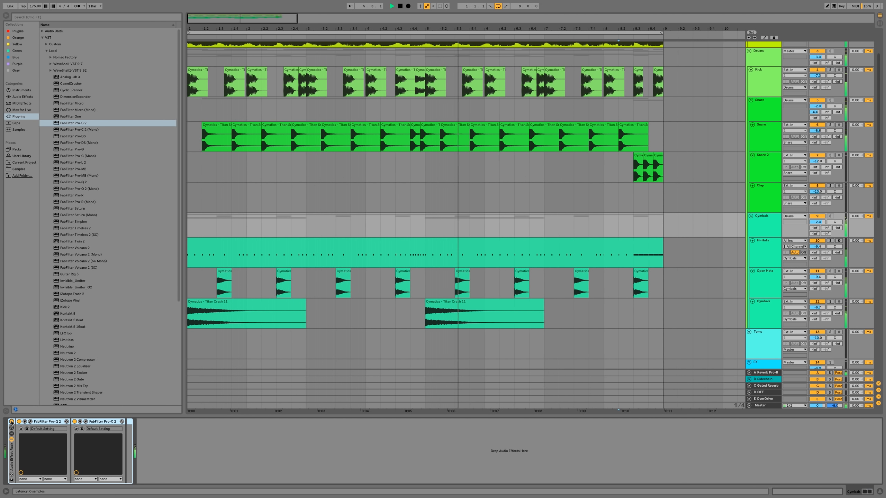
{"action": "left_click", "coordinate": [11, 421]}
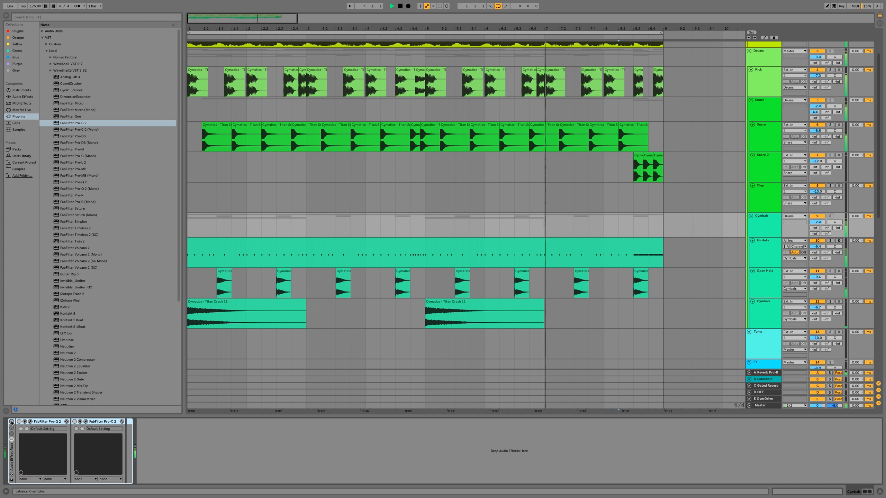
{"action": "left_click", "coordinate": [12, 421]}
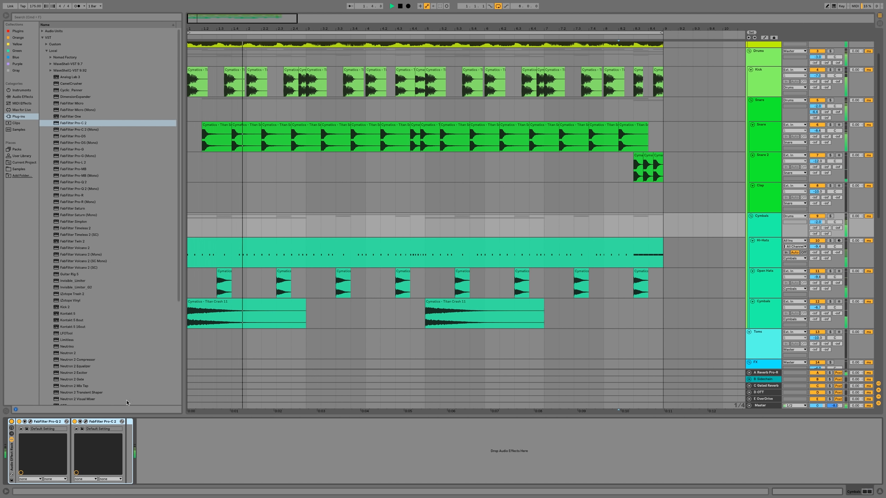
{"action": "scroll", "coordinate": [320, 279], "scroll_direction": "down", "scroll_amount": 1}
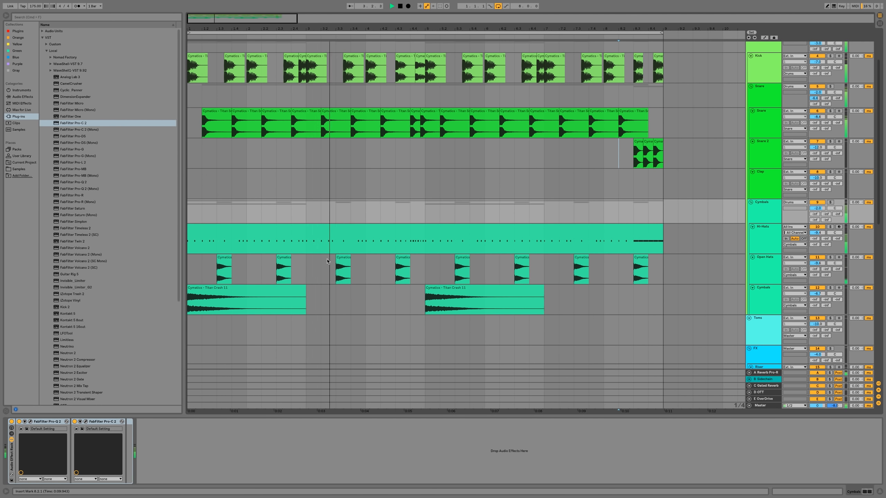
{"action": "scroll", "coordinate": [321, 276], "scroll_direction": "up", "scroll_amount": 2}
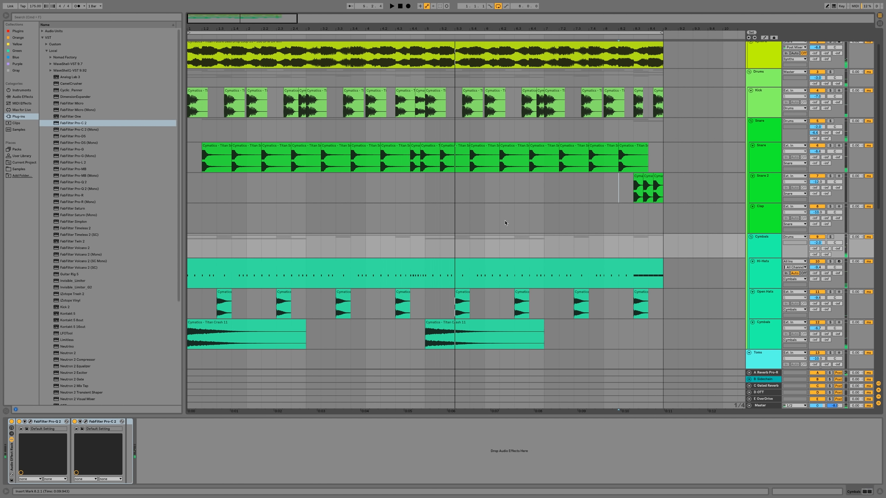
{"action": "scroll", "coordinate": [505, 223], "scroll_direction": "up", "scroll_amount": 2}
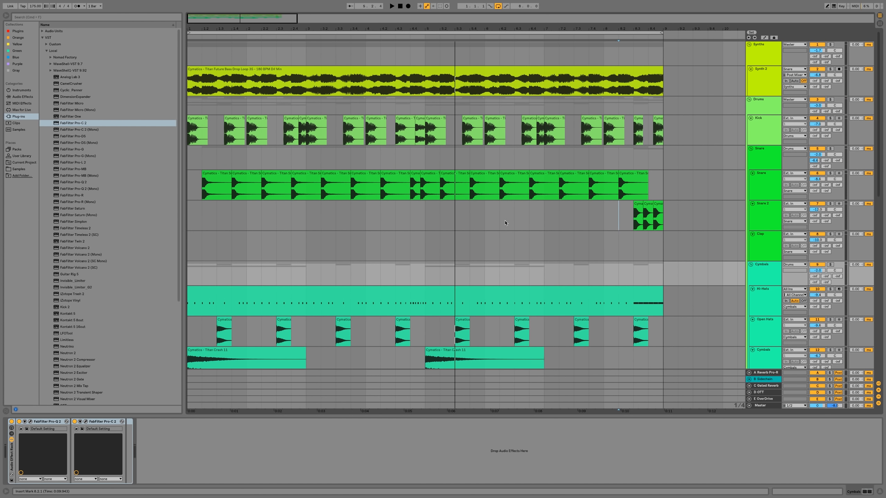